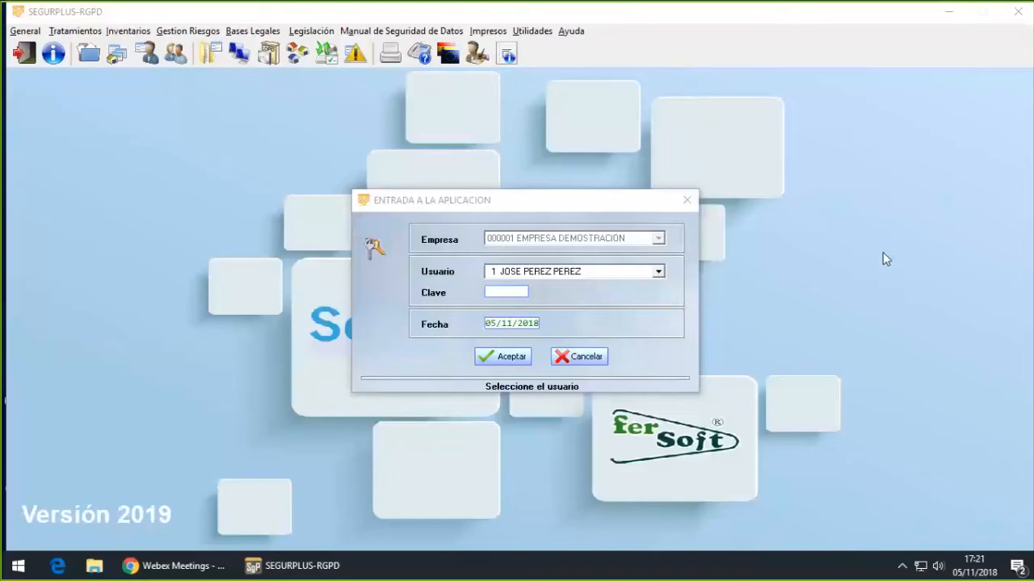
Log in to EMPRESA DEMOSTRACION as user 1, confirming the access key field and keeping the work date 05/11/2018
click(658, 272)
click(658, 272)
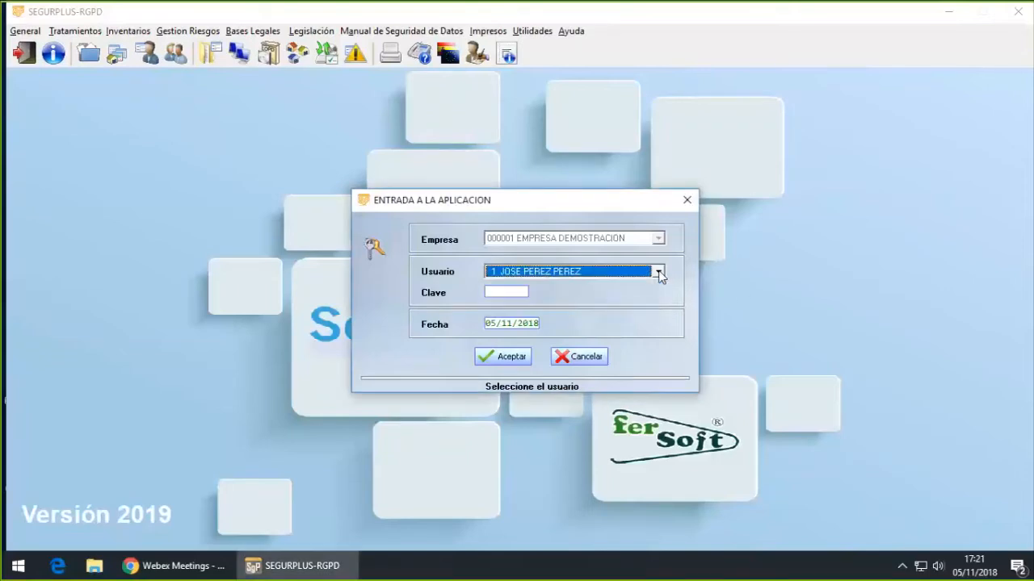
key(Return)
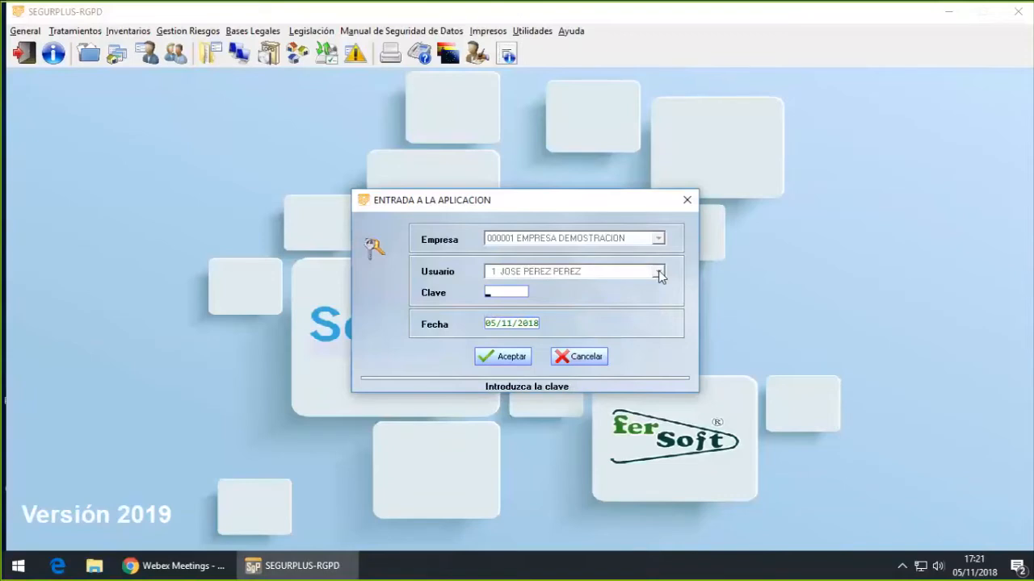
key(Return)
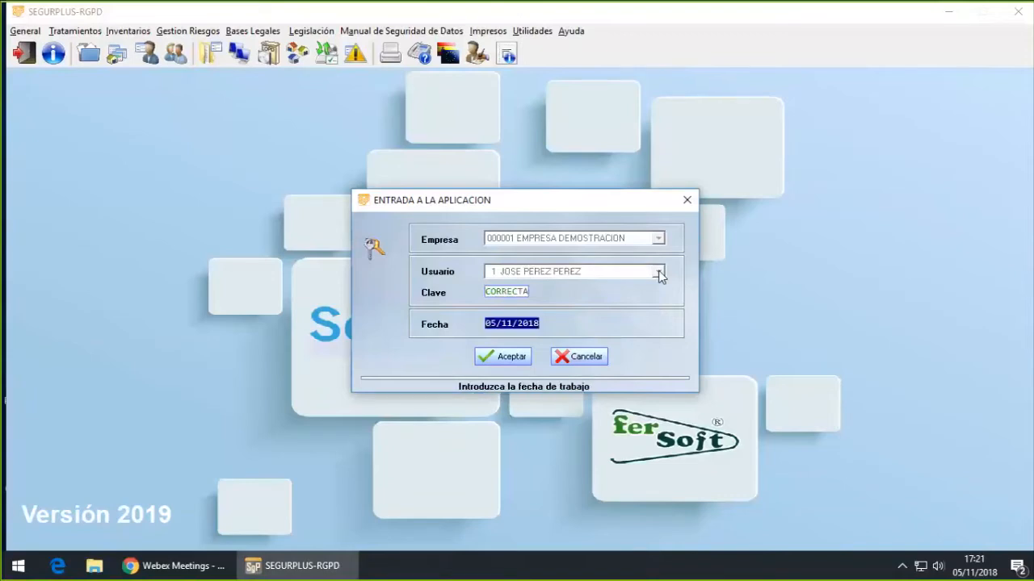
click(507, 356)
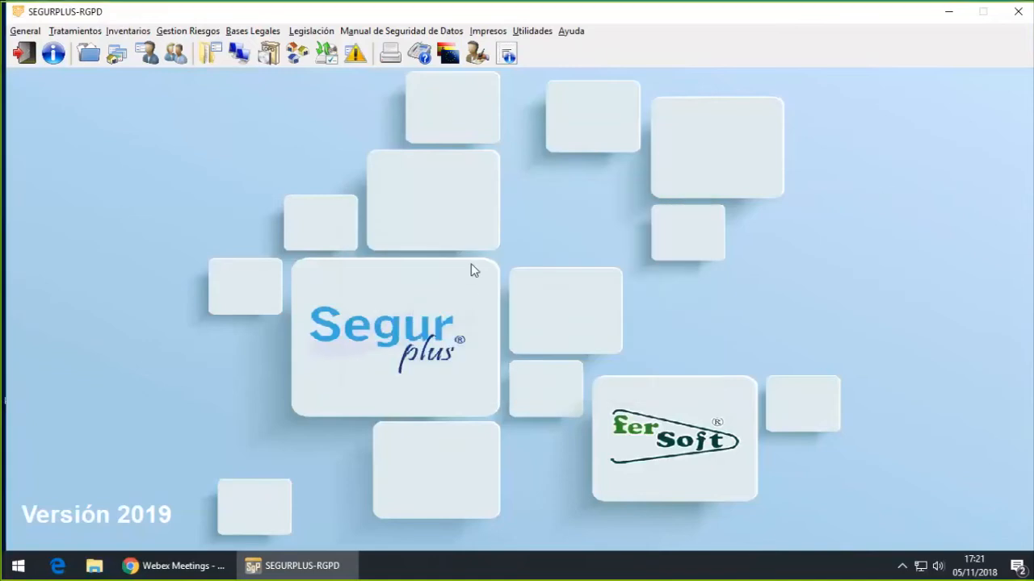
Review the company's address, contact and activity data, then accept and close the record
click(25, 32)
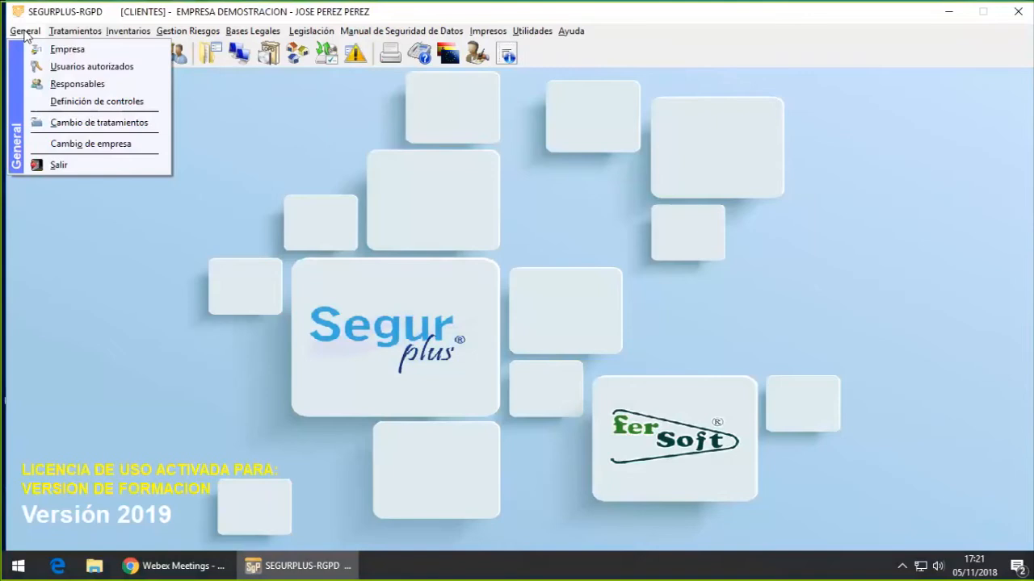
click(63, 50)
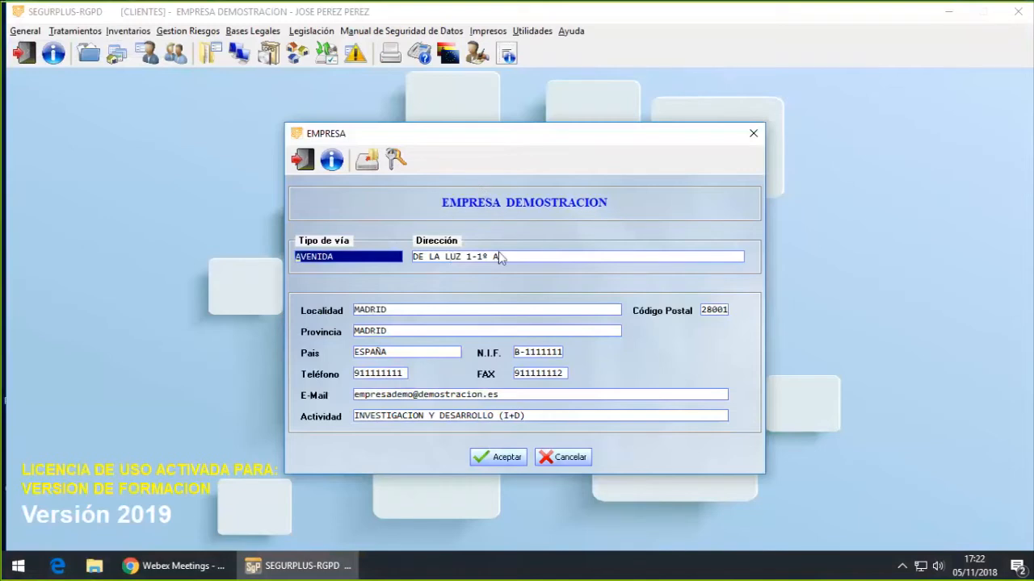
click(499, 458)
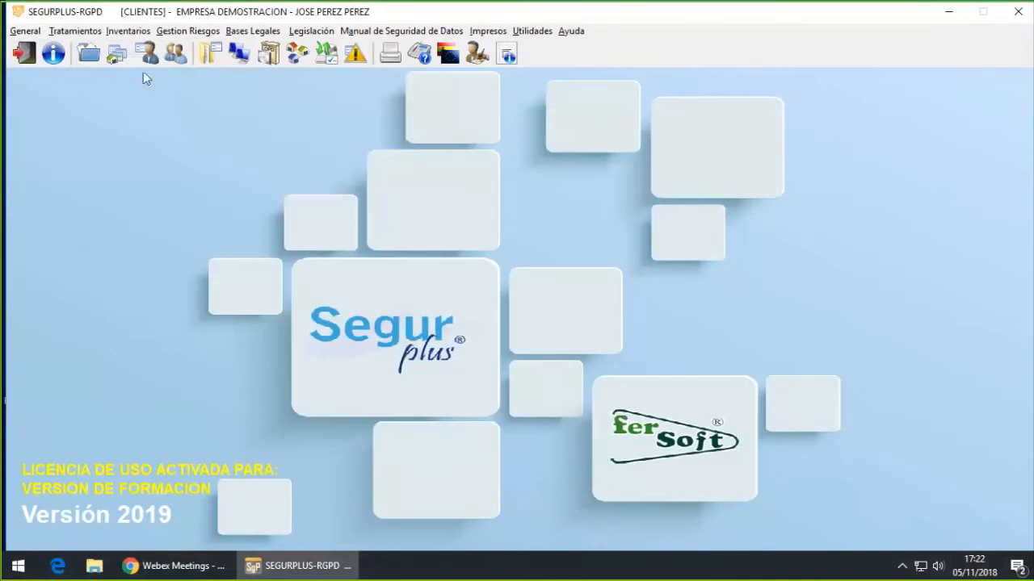
Set the leave date (Fecha Baja) of authorised user 4, the administrative employee, to 15/10/2018 and save the record
click(25, 31)
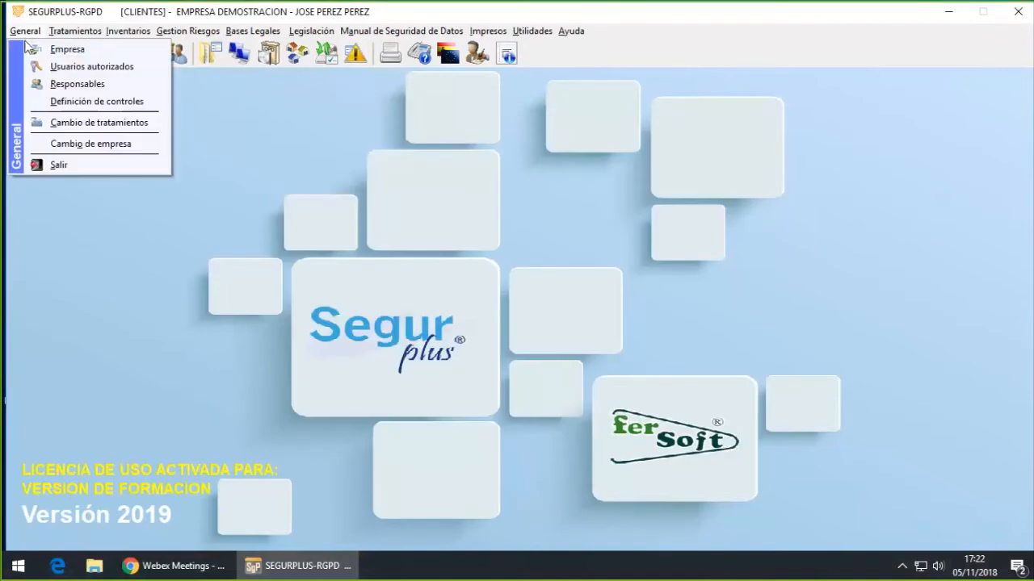
click(69, 66)
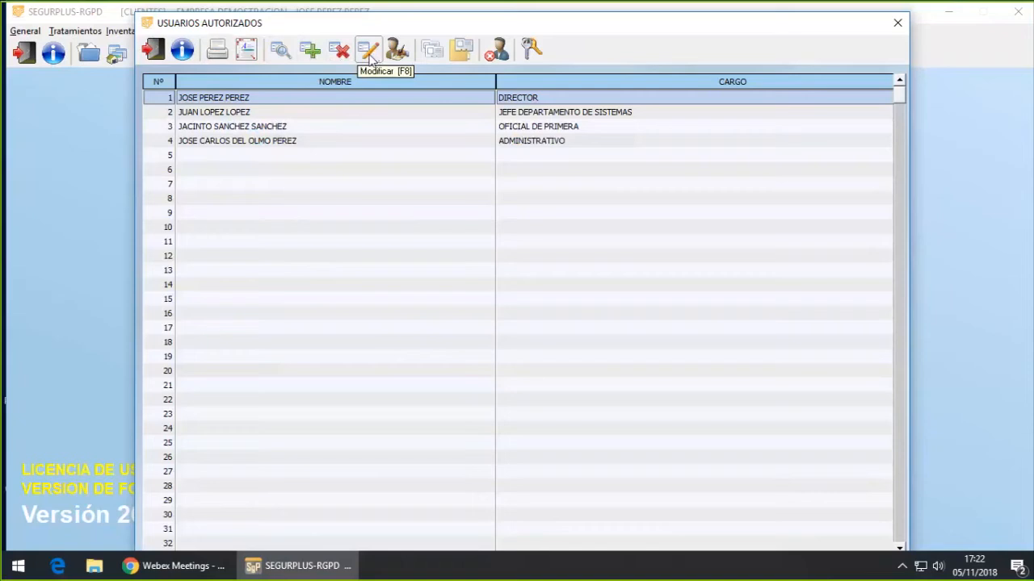
double_click(258, 143)
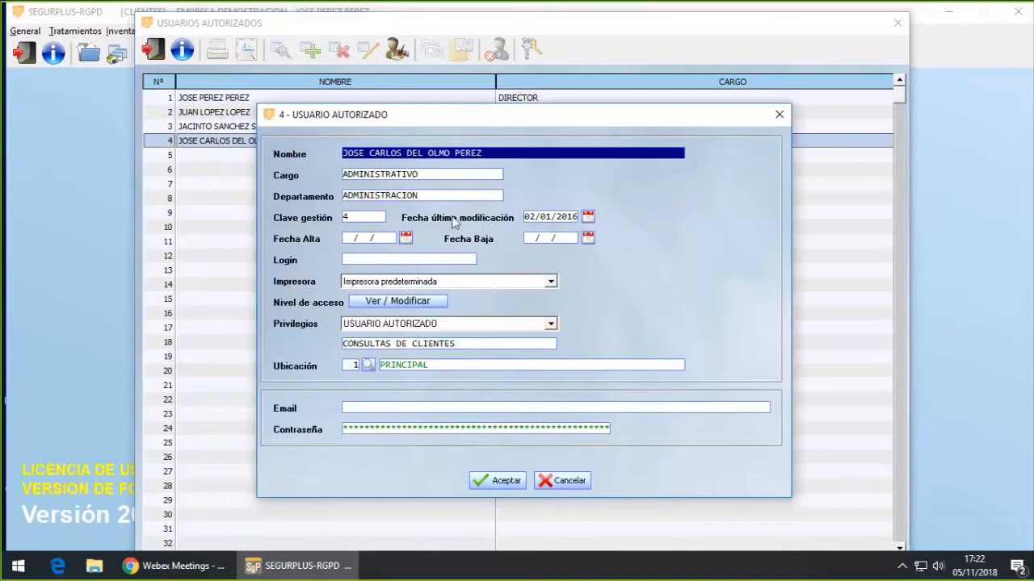
click(527, 239)
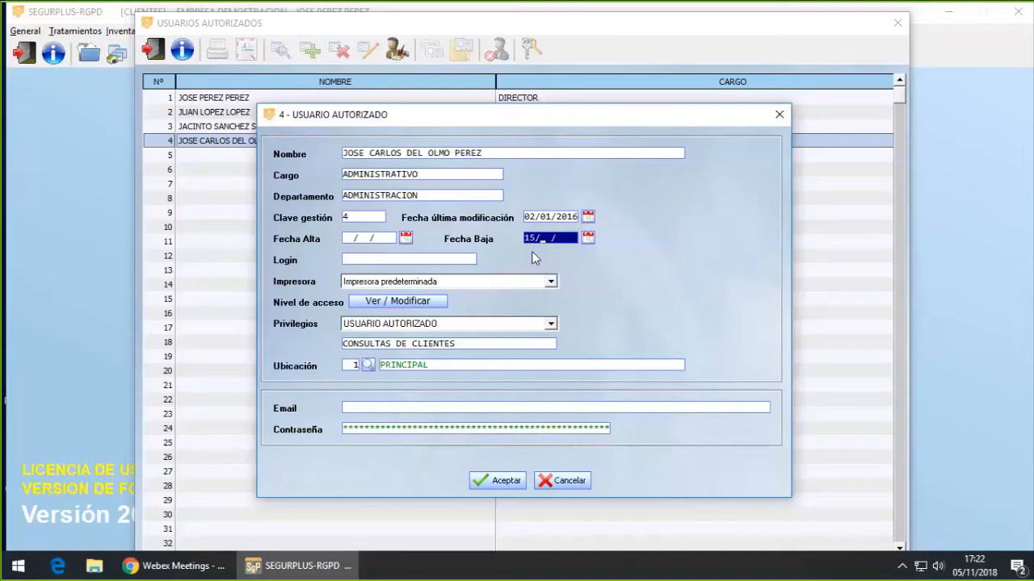
text(15/10/2018)
key(Tab)
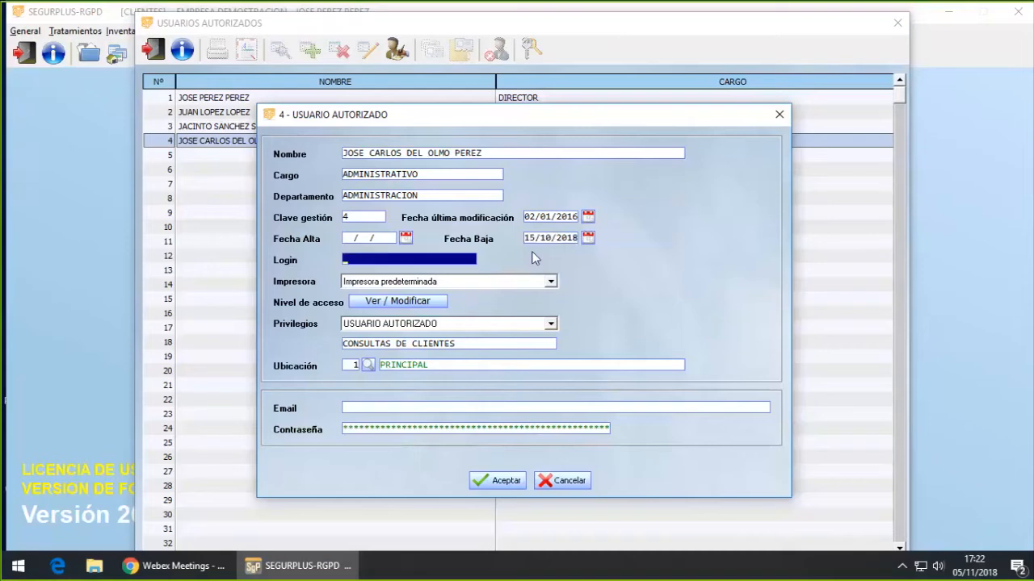
click(512, 481)
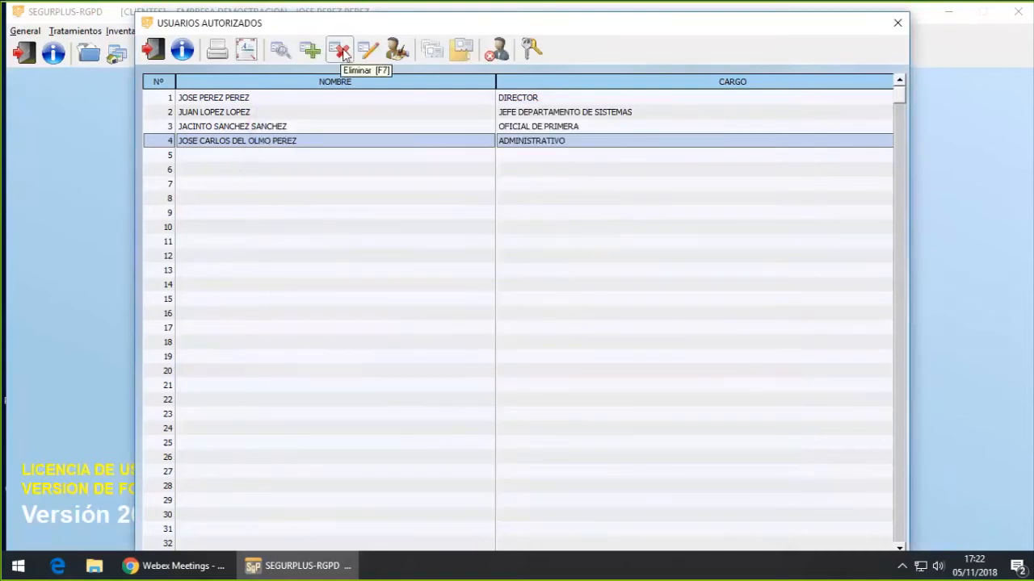
Delete authorised user 4 and check the matching entry in the register of deleted users, then leave the user list
click(340, 51)
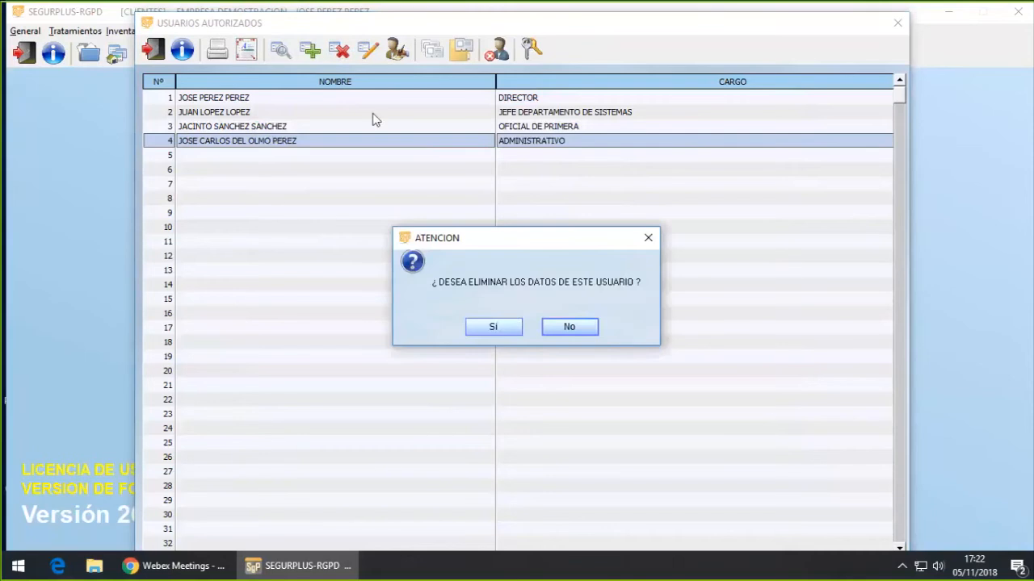
click(501, 326)
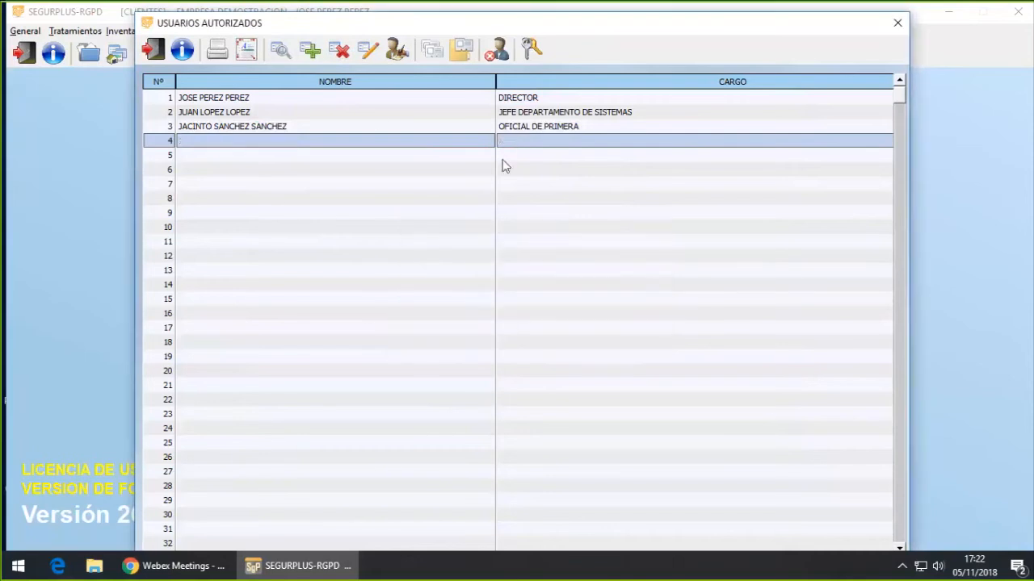
click(496, 50)
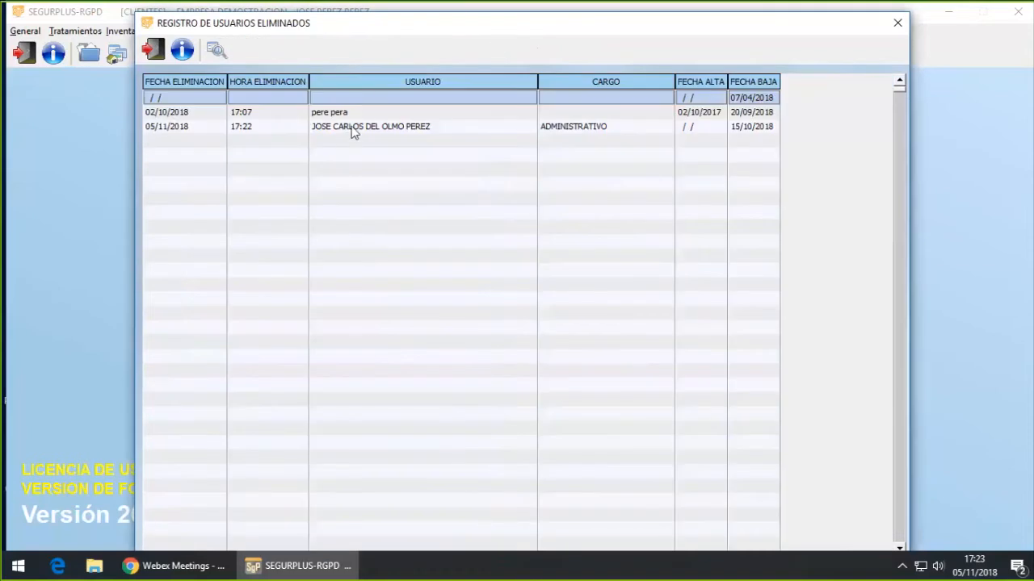
click(352, 132)
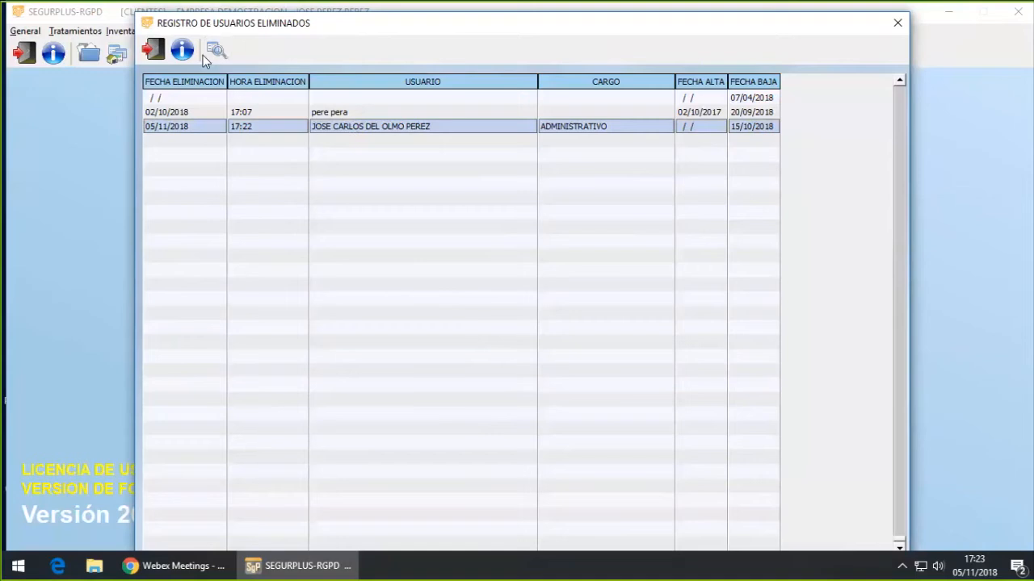
click(153, 51)
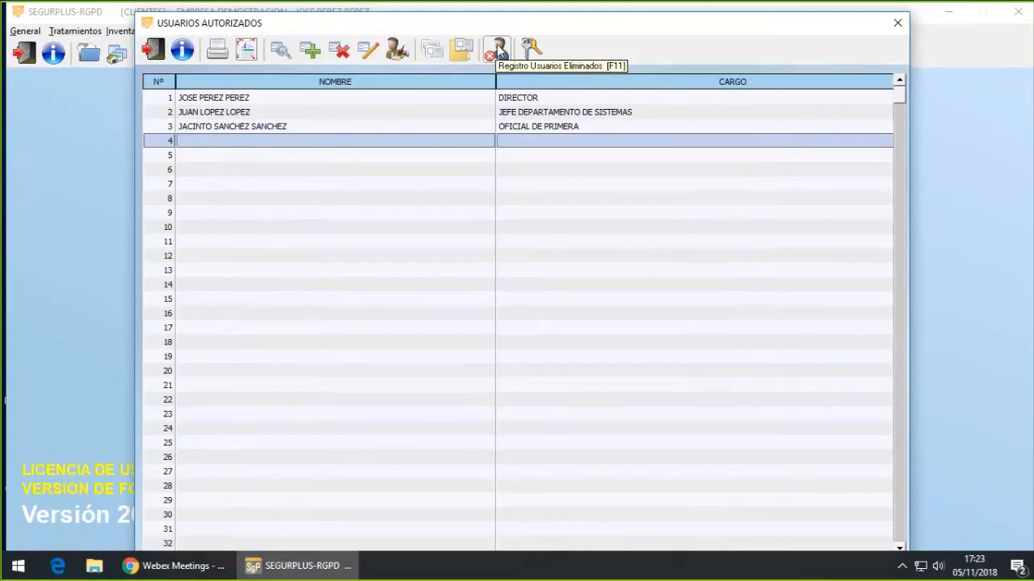
click(155, 51)
Review the Responsables record with the treatment, data protection, security and system administration contacts, then close it
click(31, 33)
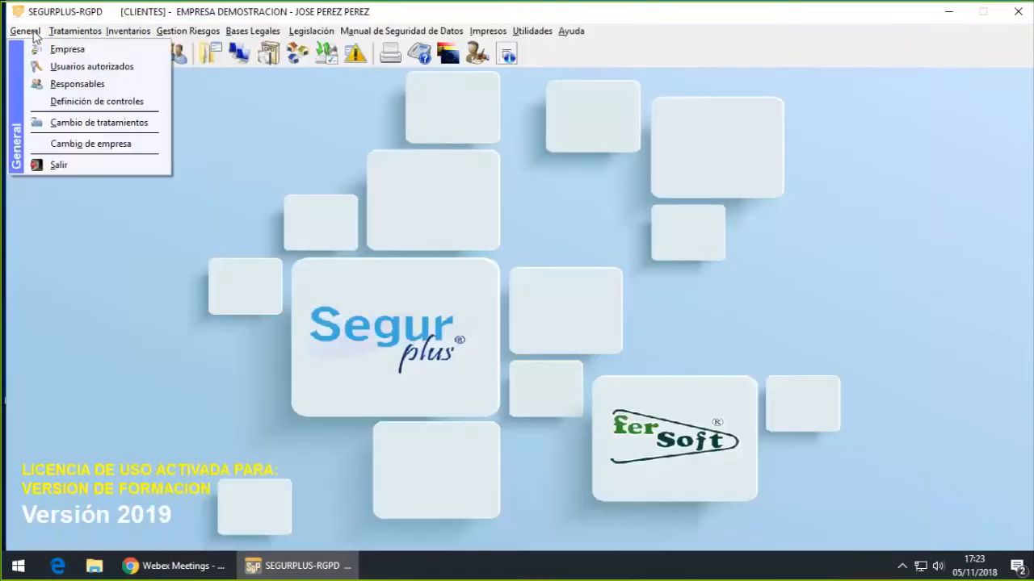
click(64, 84)
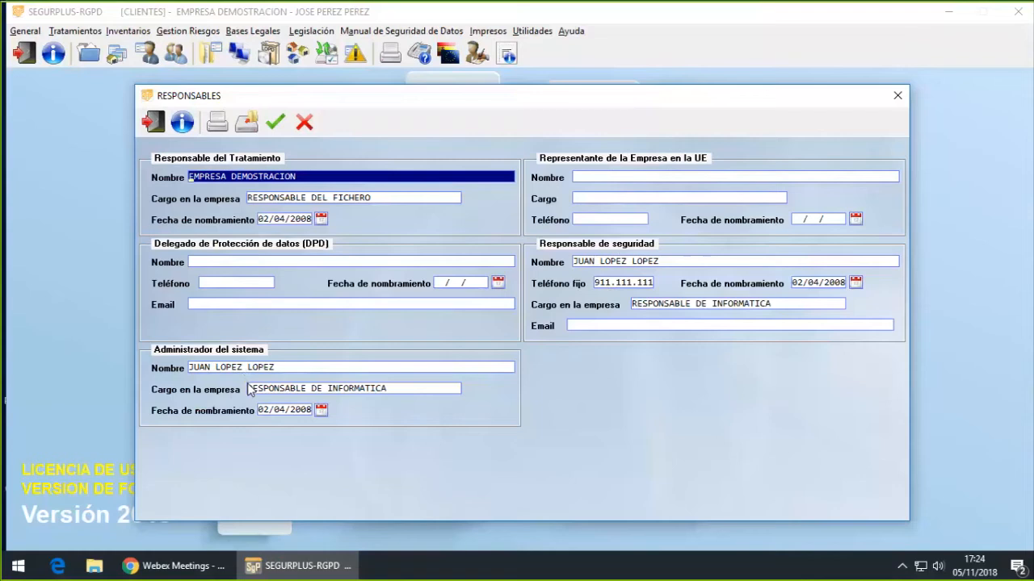
click(152, 121)
Examine the periodicity settings of CONTROL DE COPIAS DE SEGURIDAD in the control definitions and exit without changes
click(25, 32)
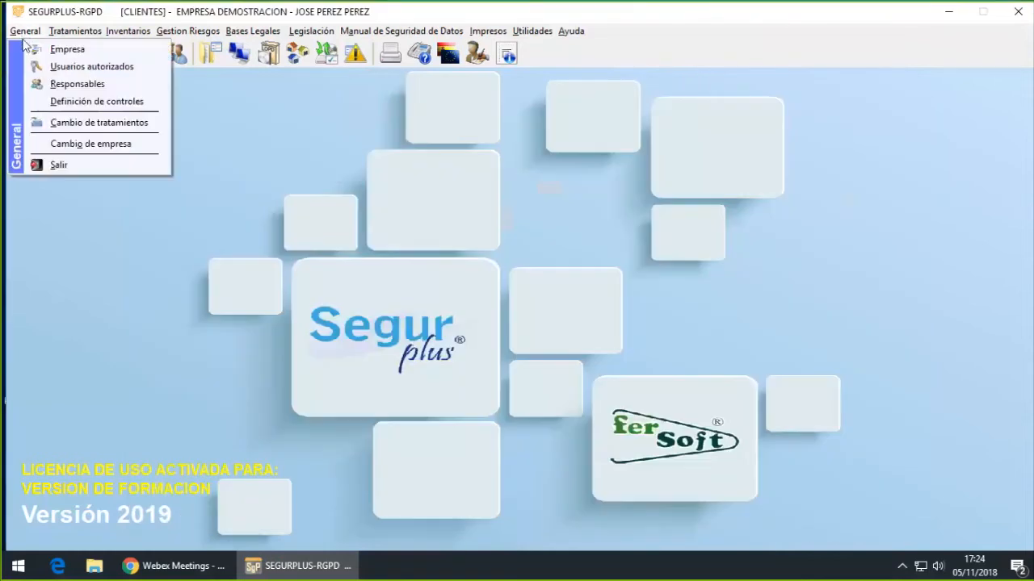
click(75, 102)
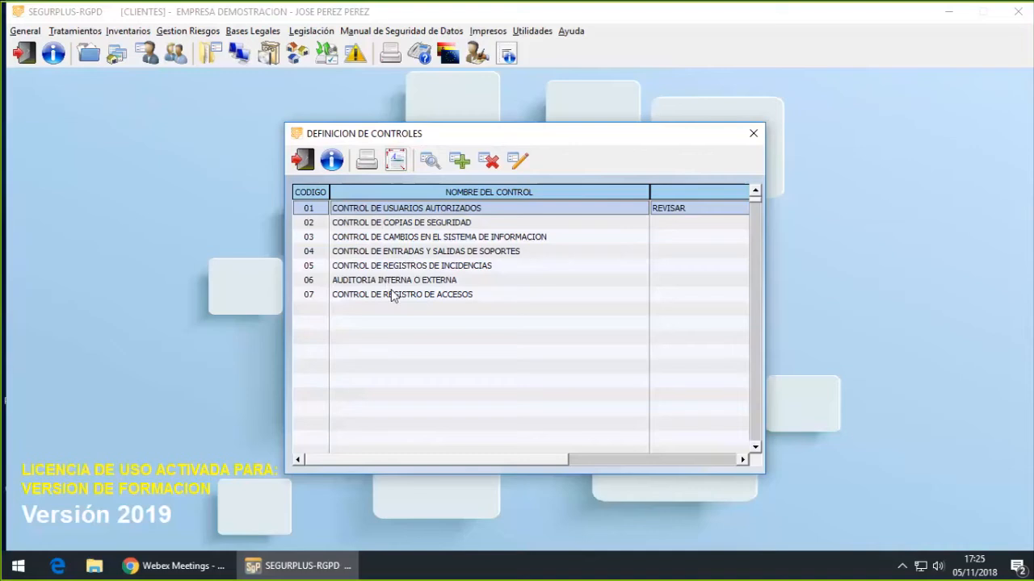
click(407, 227)
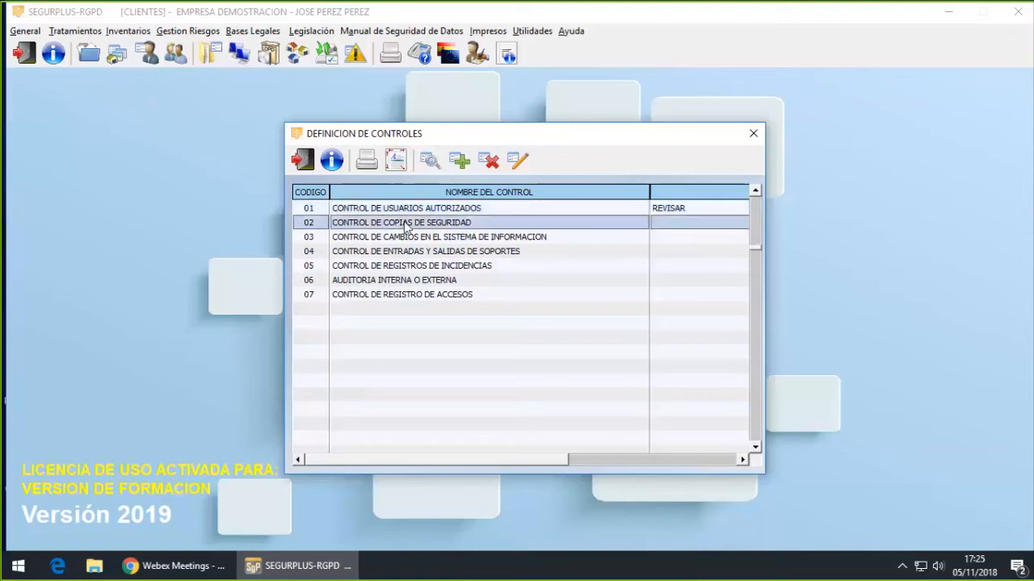
double_click(407, 226)
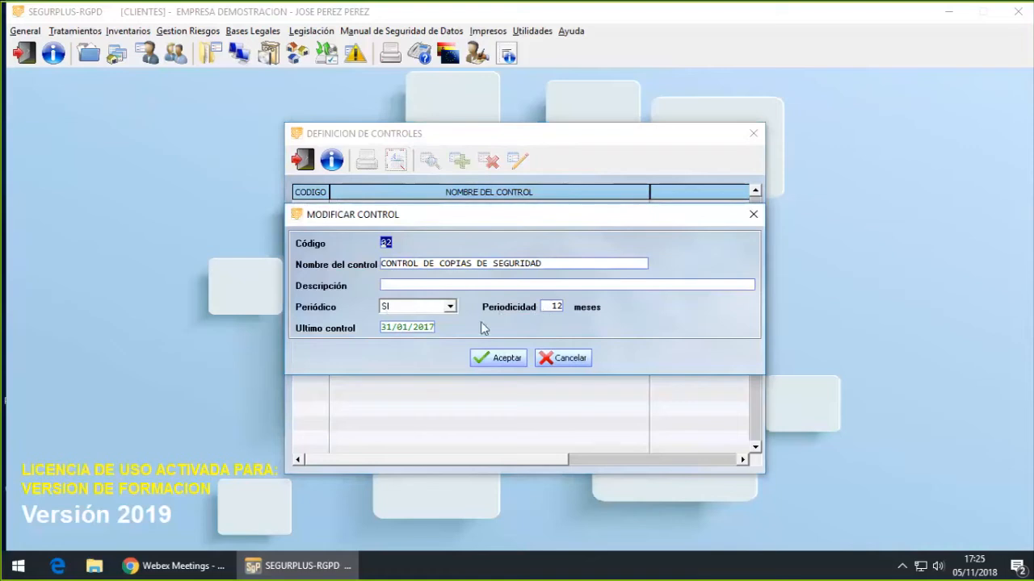
click(570, 361)
click(303, 160)
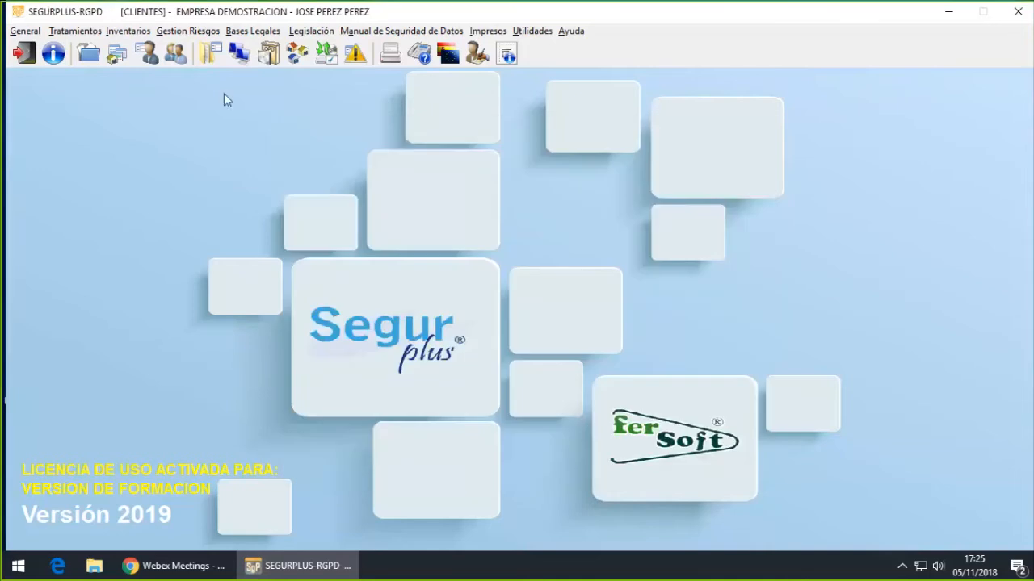
Examine the anomaly and corrective action fields of entry 000002 in the control and audit register, leaving without changes
click(127, 31)
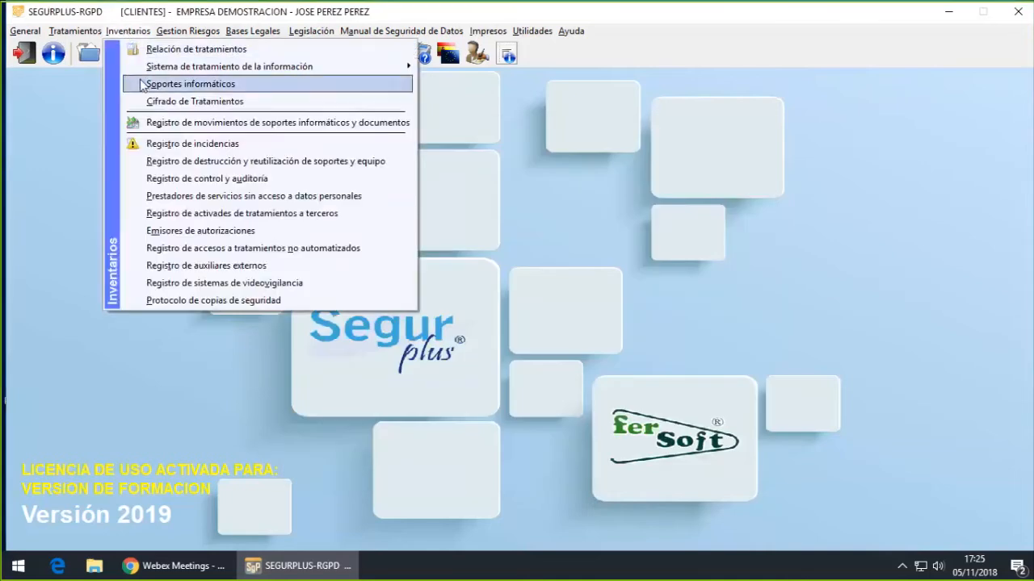
click(181, 185)
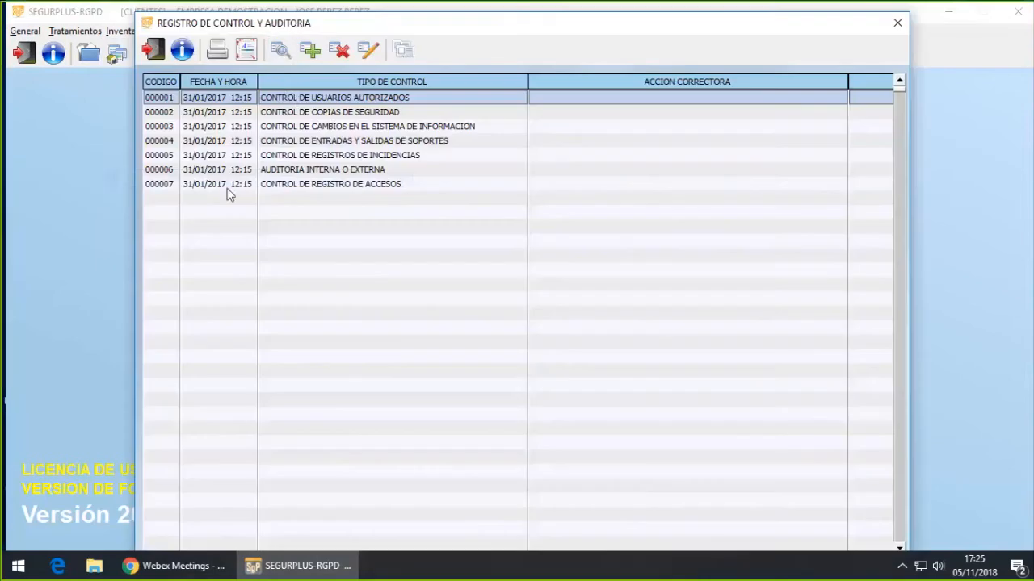
double_click(319, 113)
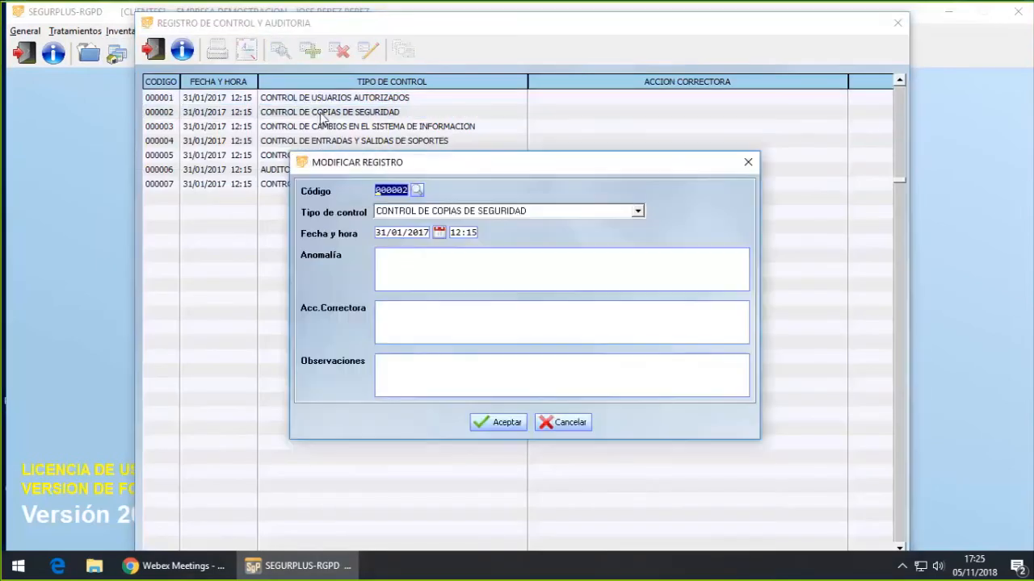
click(388, 272)
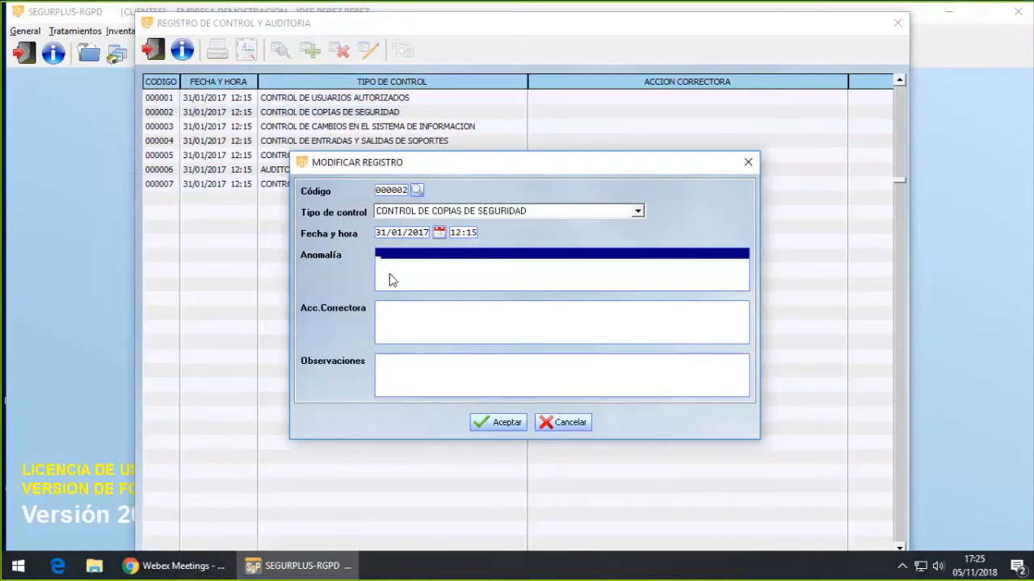
click(383, 323)
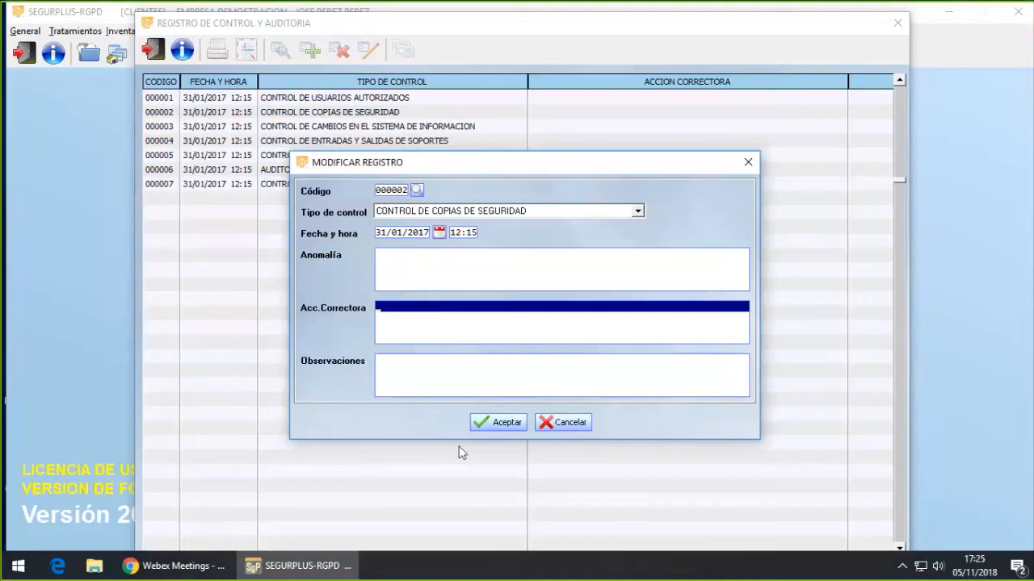
click(566, 424)
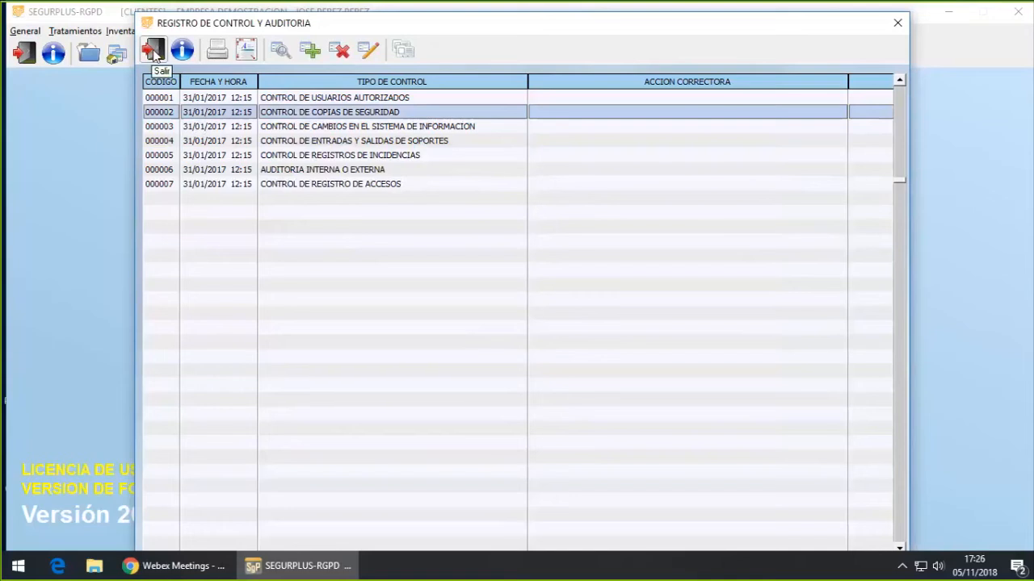
click(153, 52)
View the treatments available under Cambio de tratamientos and close the selection without switching
click(27, 32)
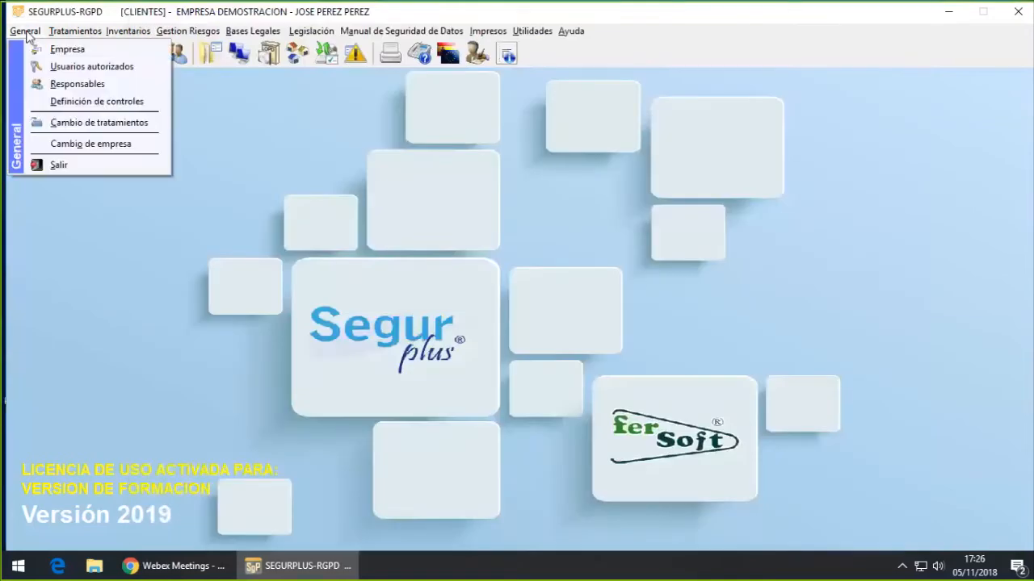
click(78, 129)
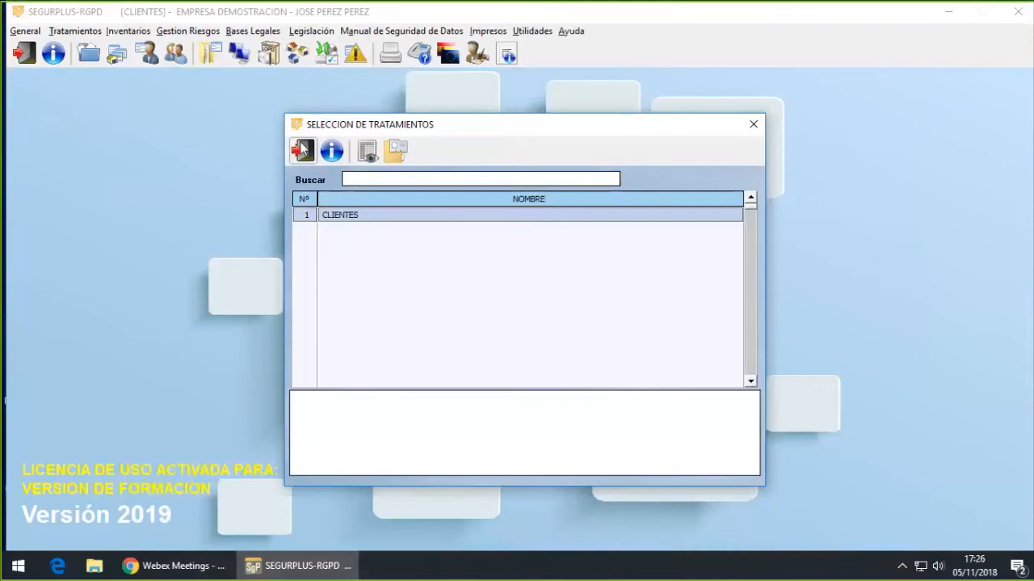
click(304, 154)
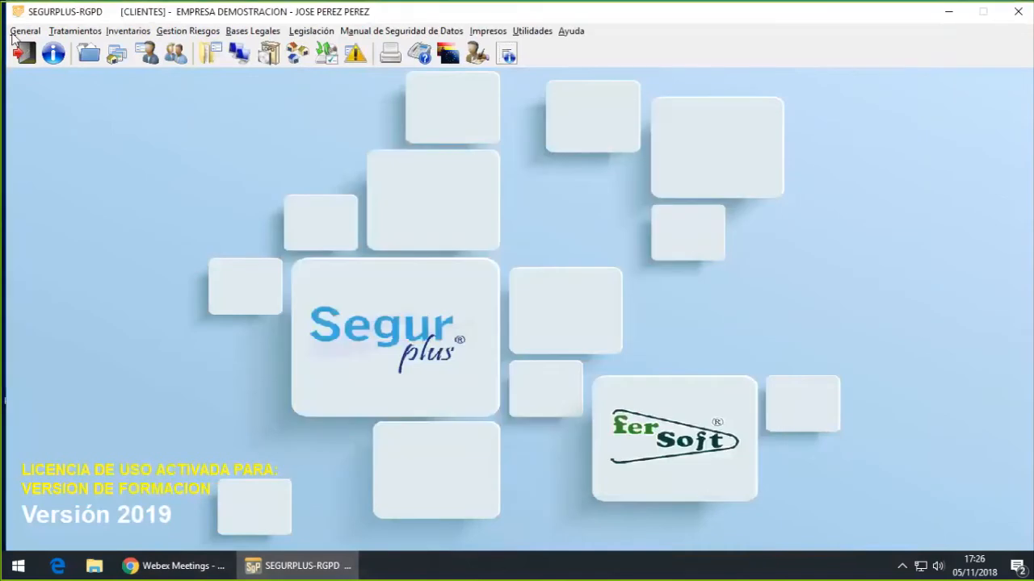
View the company, user, password and date fields of Cambio de empresa and cancel without switching company
click(21, 32)
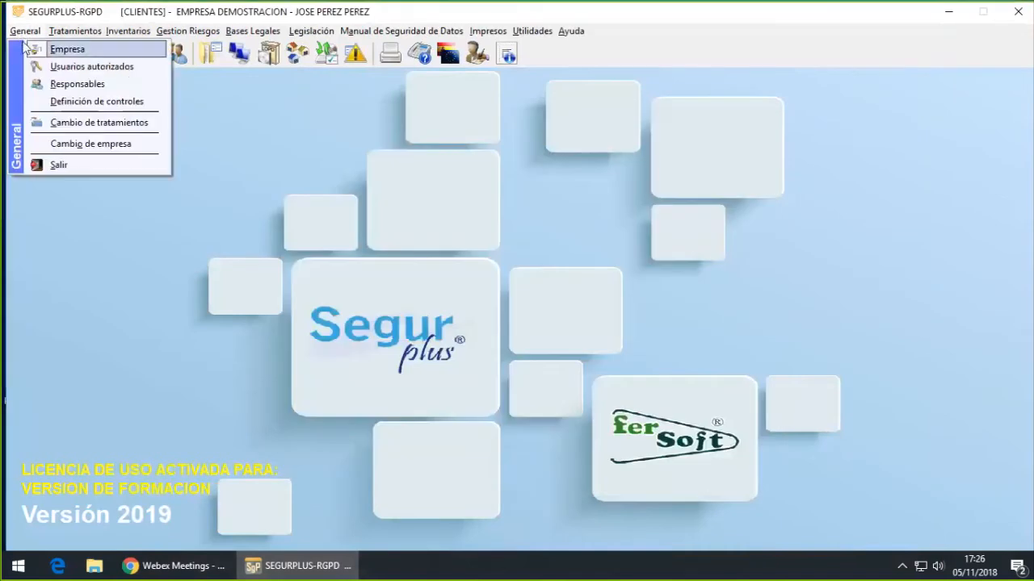
click(92, 149)
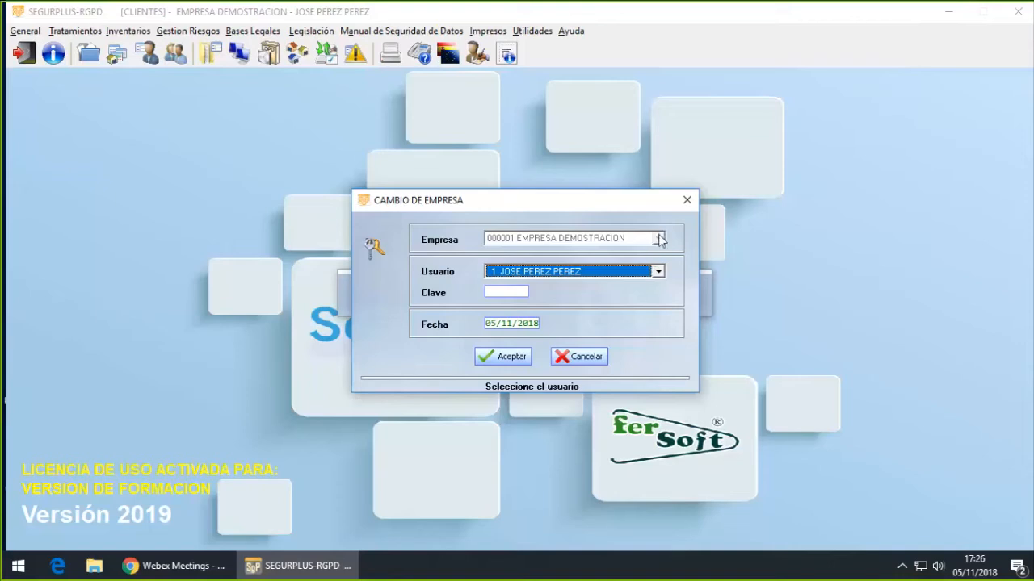
click(598, 357)
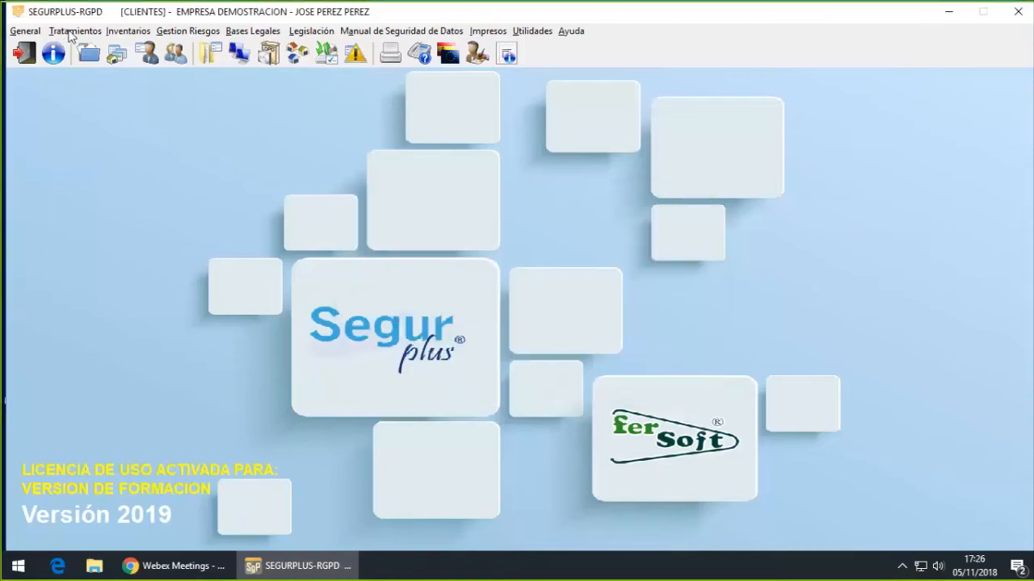
Generate the Informe de Registro de Actividades and review its controller, EU representative and data protection officer sections
click(71, 32)
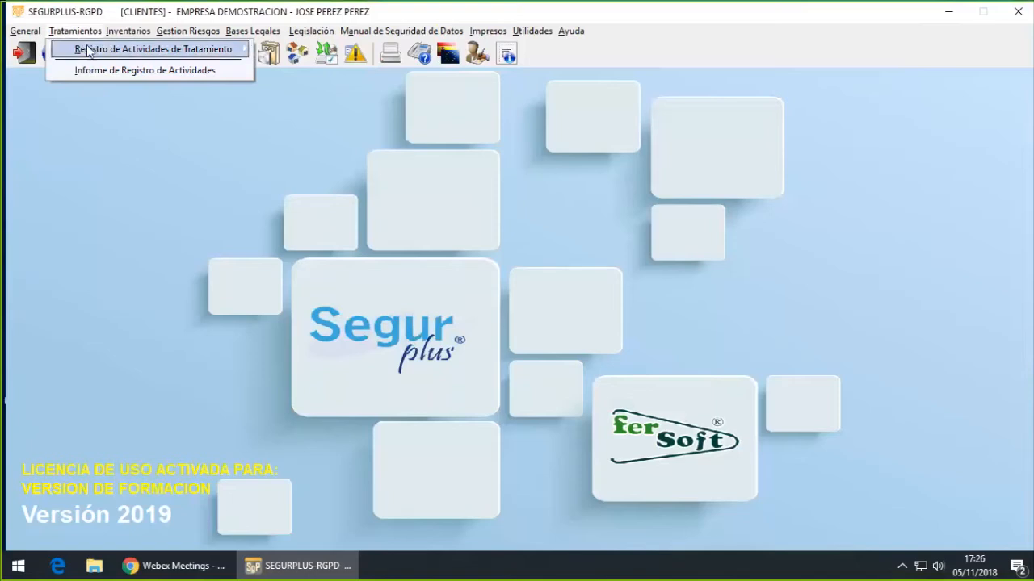
mouse_move(89, 51)
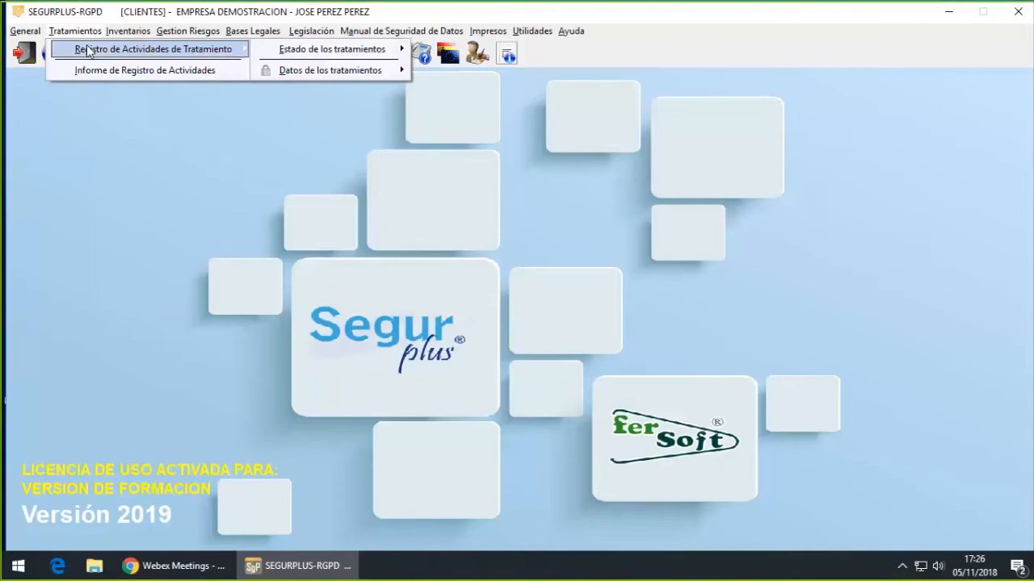
mouse_move(315, 49)
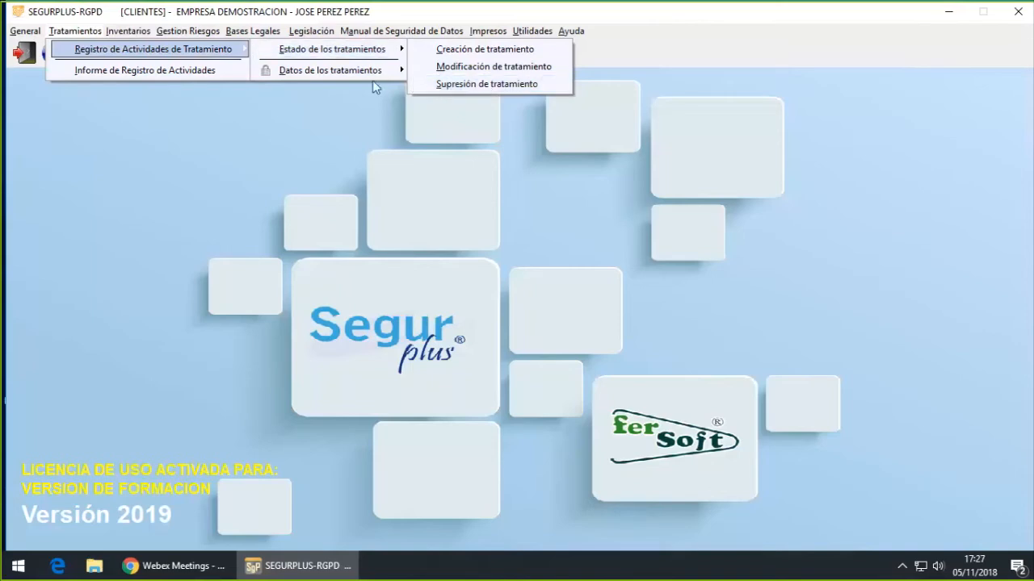
mouse_move(365, 76)
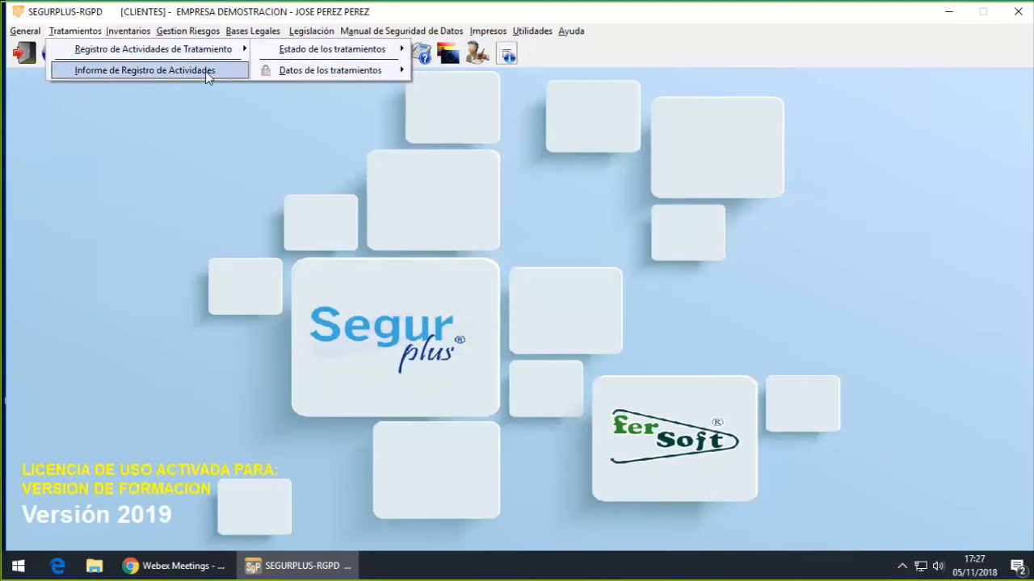
click(205, 71)
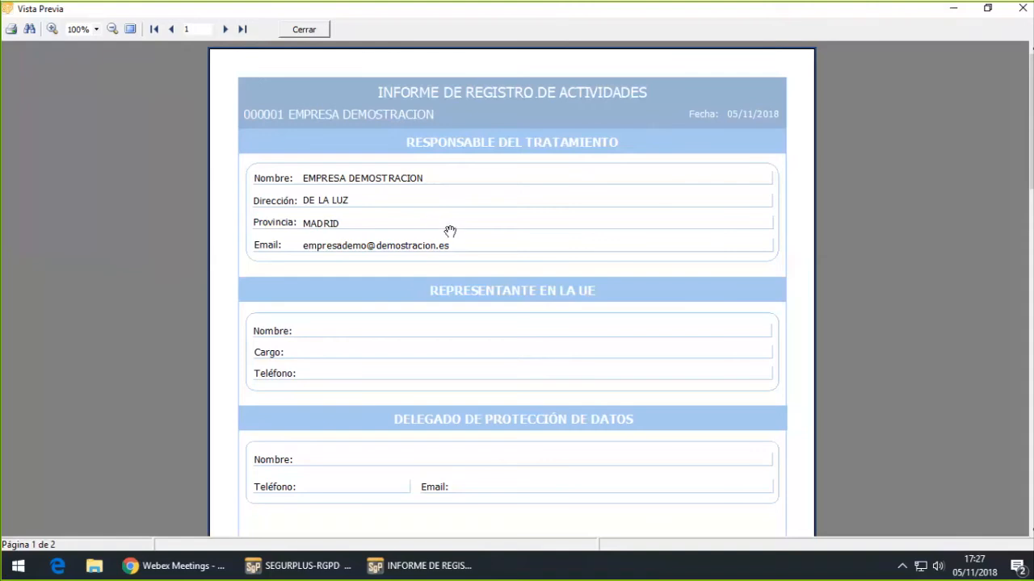
scroll(451, 232, down, 1)
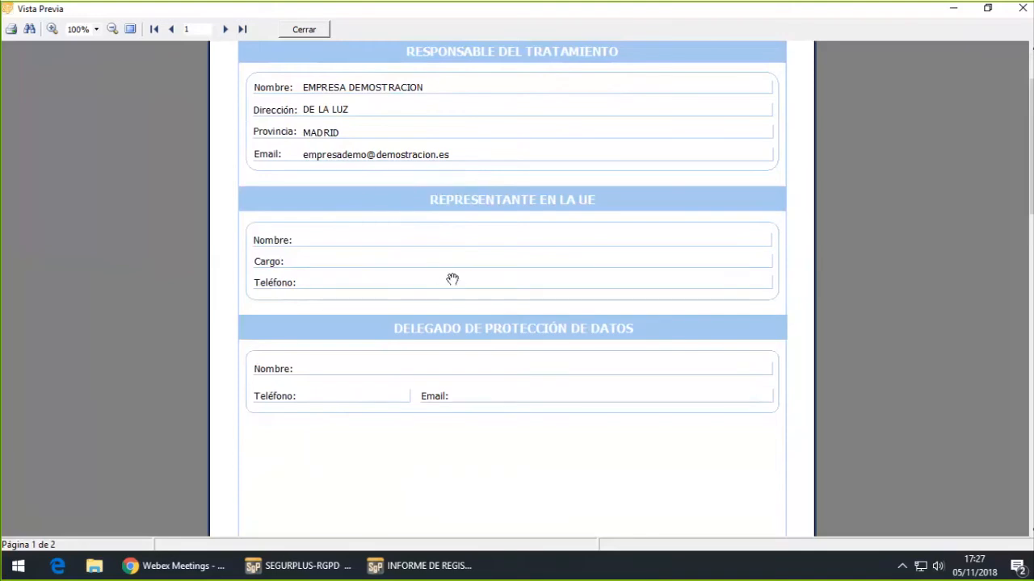
scroll(452, 280, down, 1)
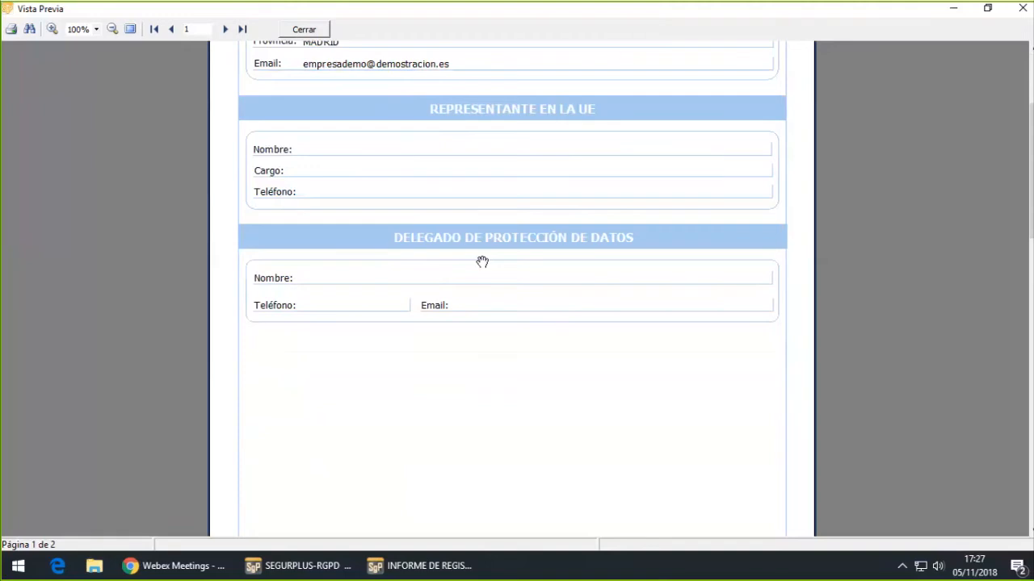
scroll(482, 262, down, 10)
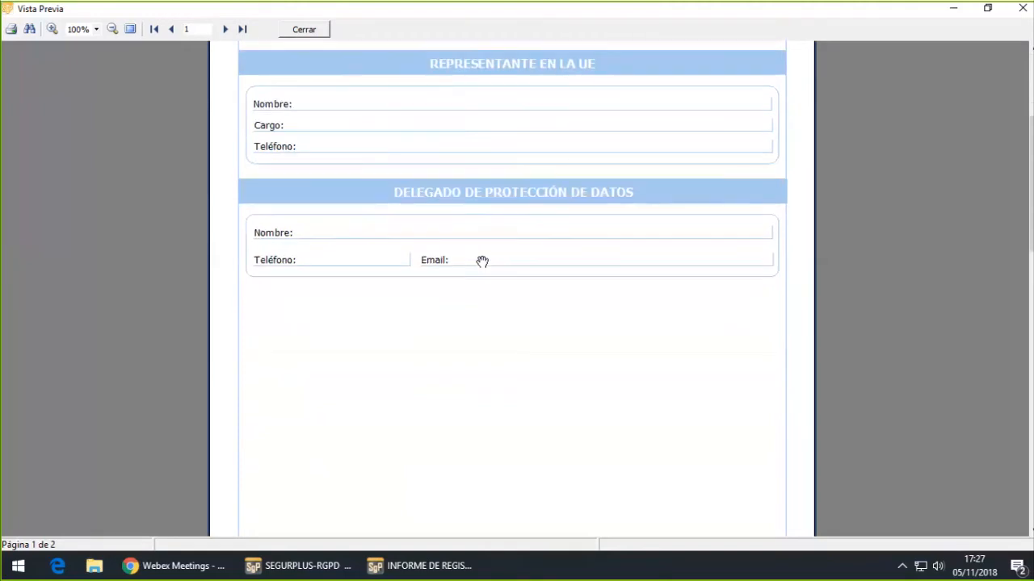
Examine the CLIENTES treatment page of the activity report, from purpose and data categories to security measures, and close the preview
scroll(482, 262, down, 5)
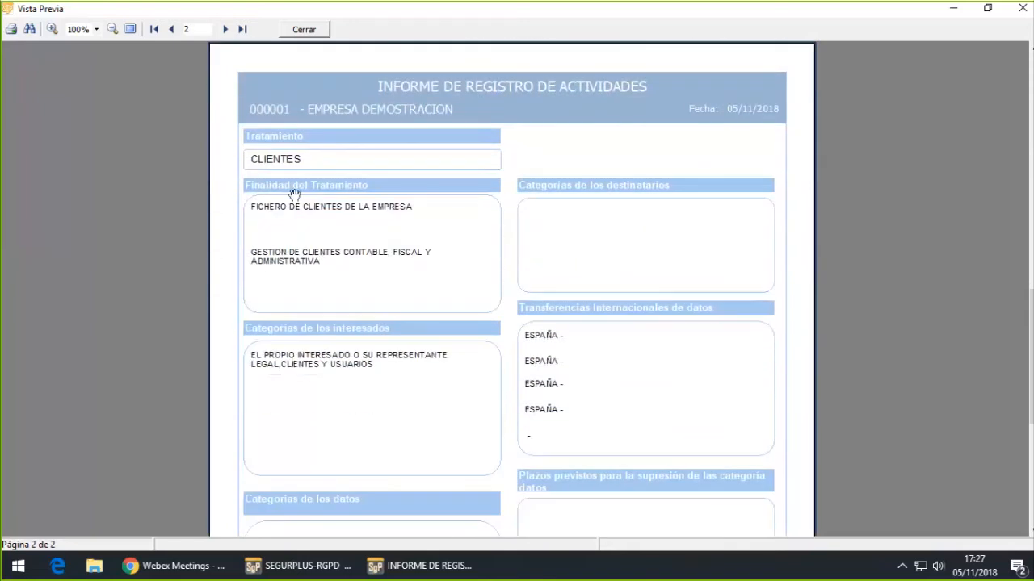
scroll(437, 204, down, 1)
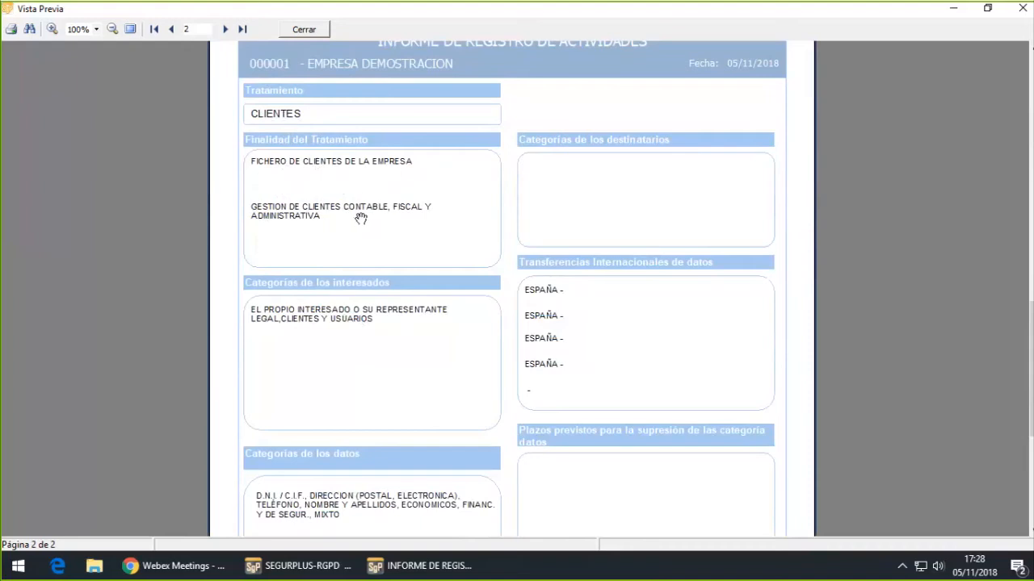
scroll(361, 345, down, 1)
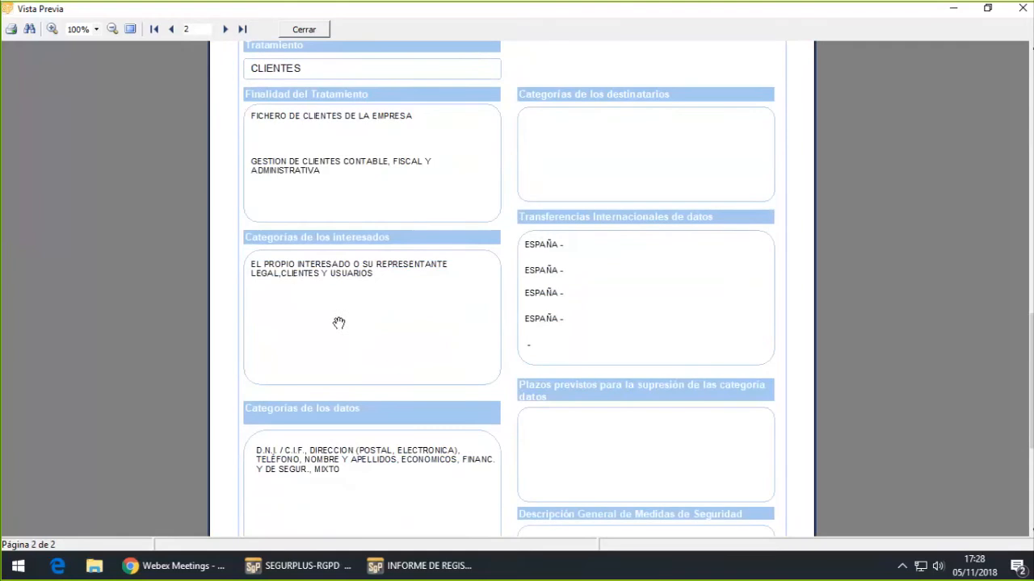
scroll(353, 292, down, 1)
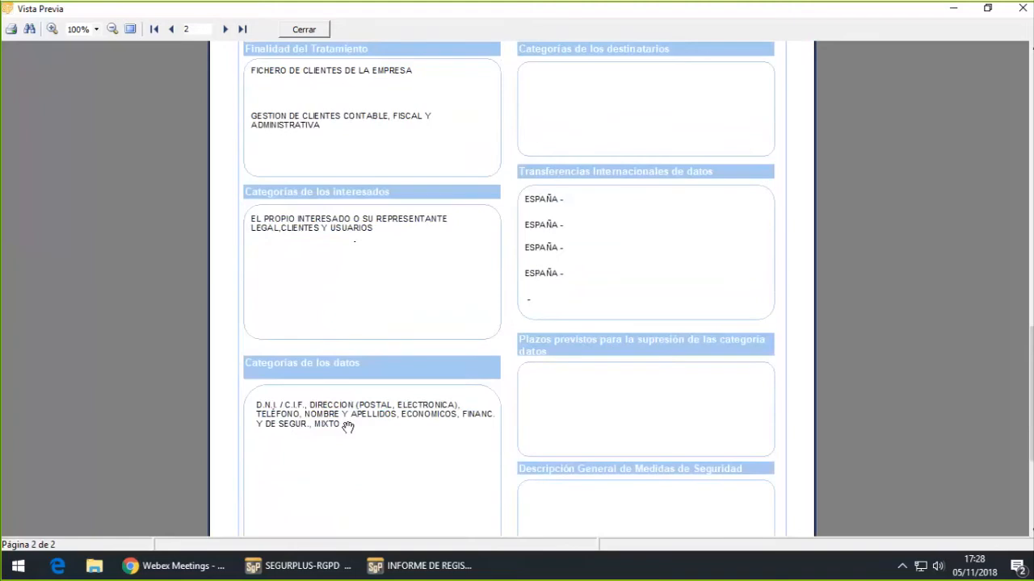
scroll(347, 426, up, 1)
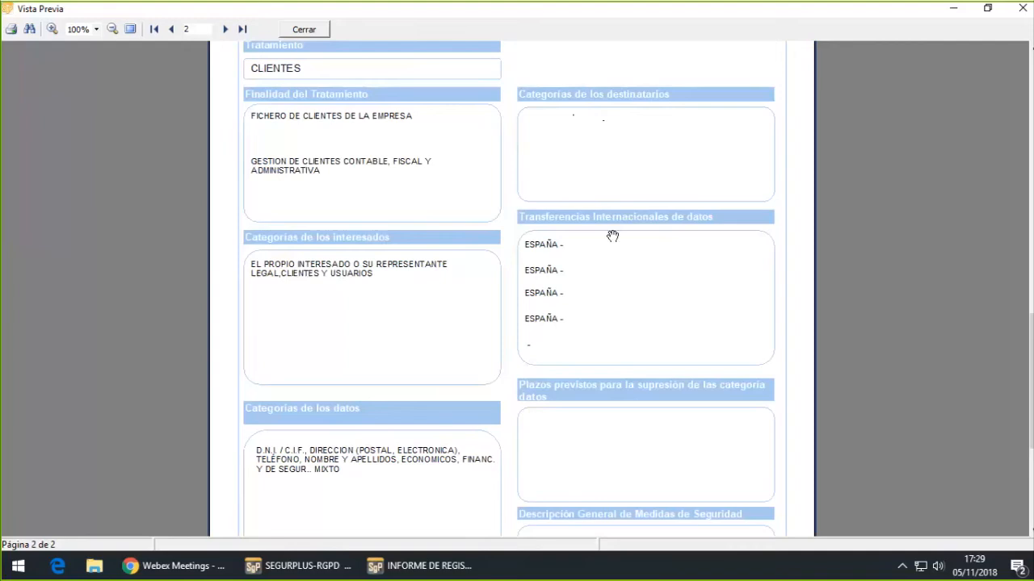
scroll(619, 278, down, 3)
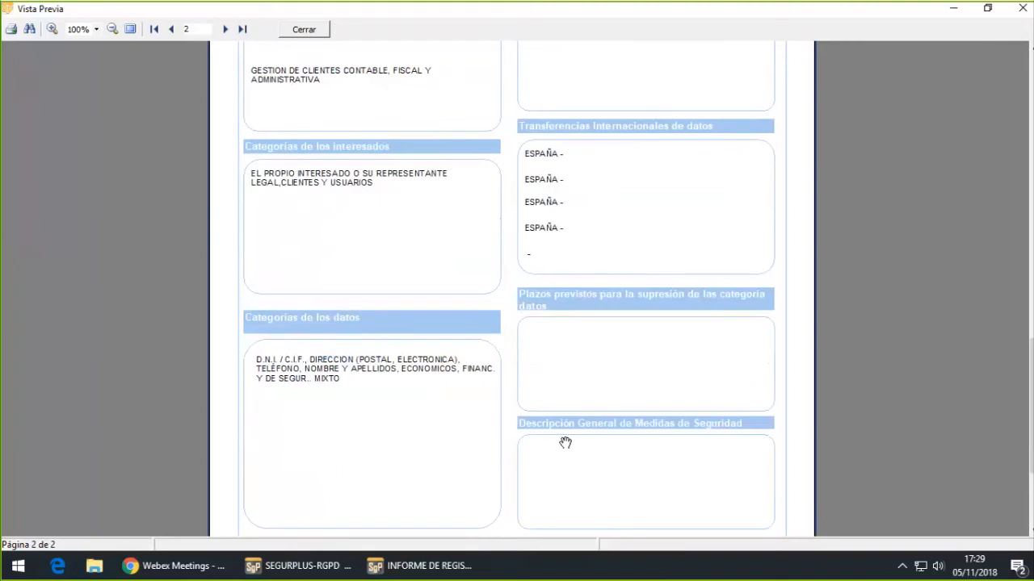
scroll(565, 442, down, 1)
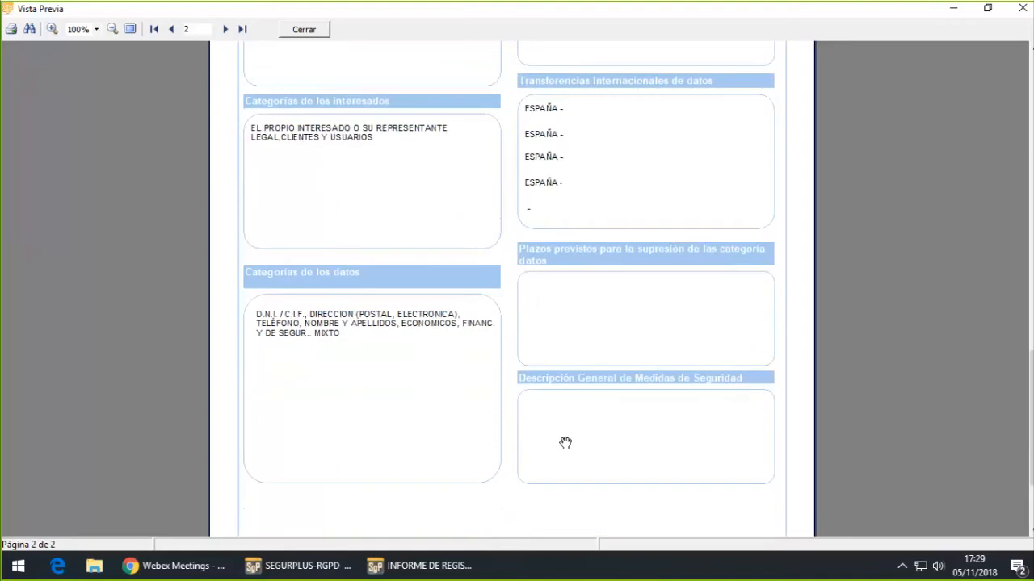
scroll(565, 443, up, 3)
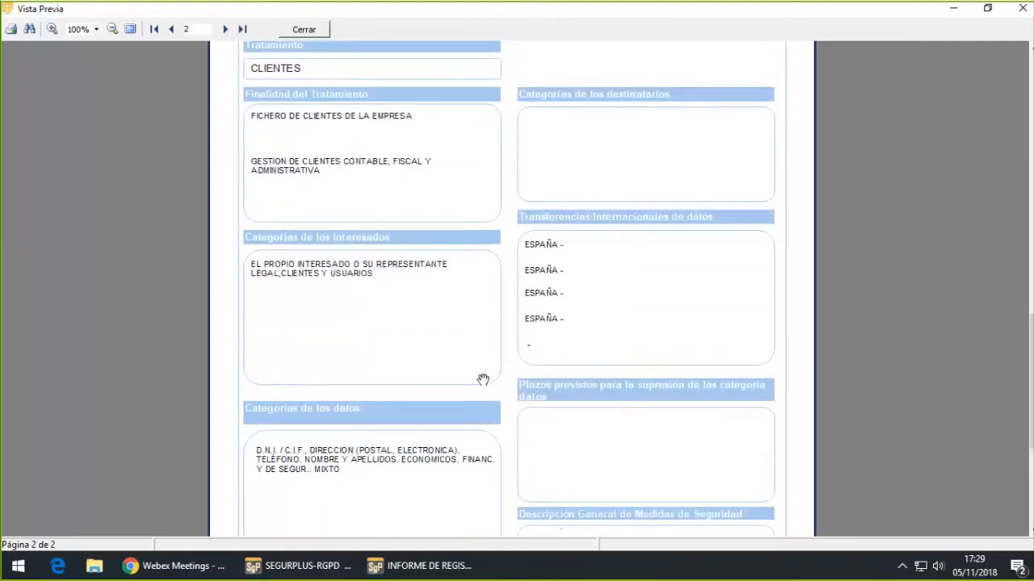
click(303, 29)
Review the CLIENTES record and its list of encargados in Relación de tratamientos, accept the record unchanged and close the list
click(93, 33)
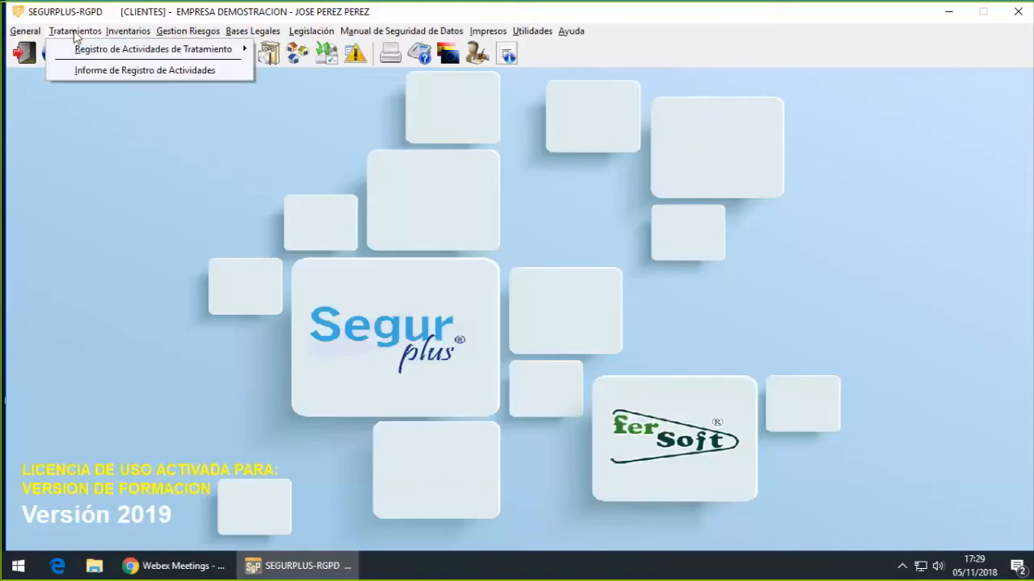
mouse_move(127, 36)
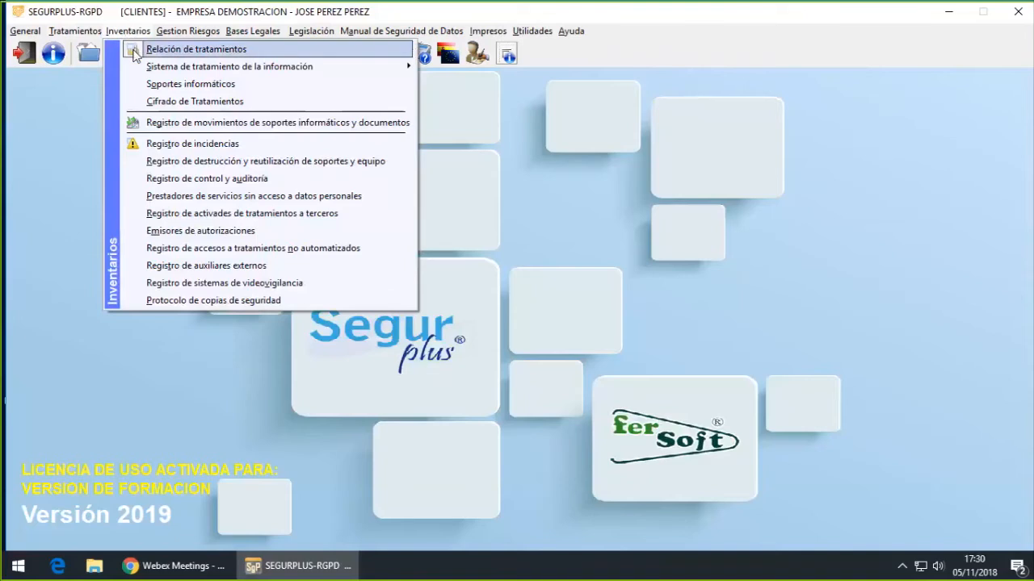
click(196, 50)
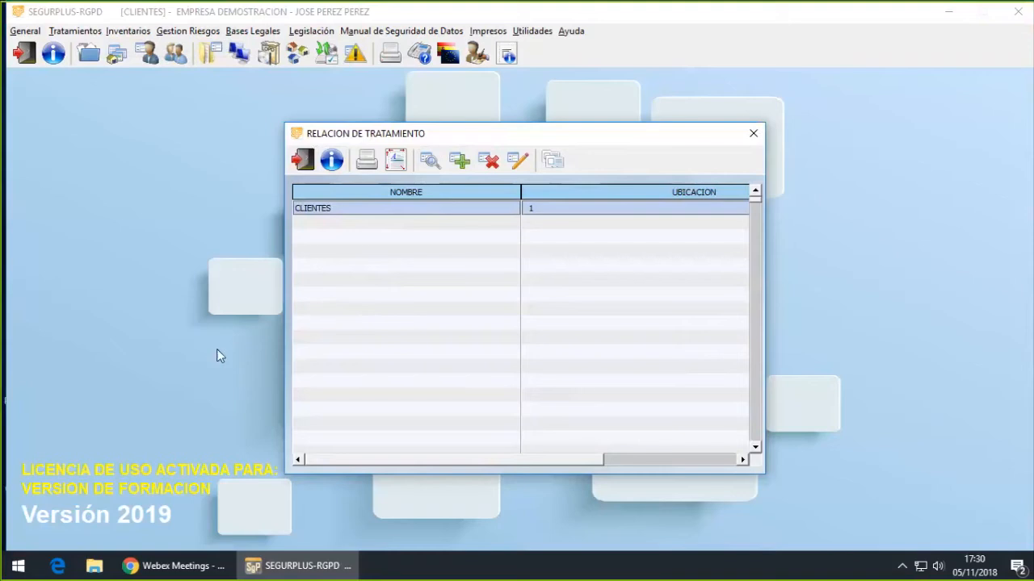
double_click(362, 209)
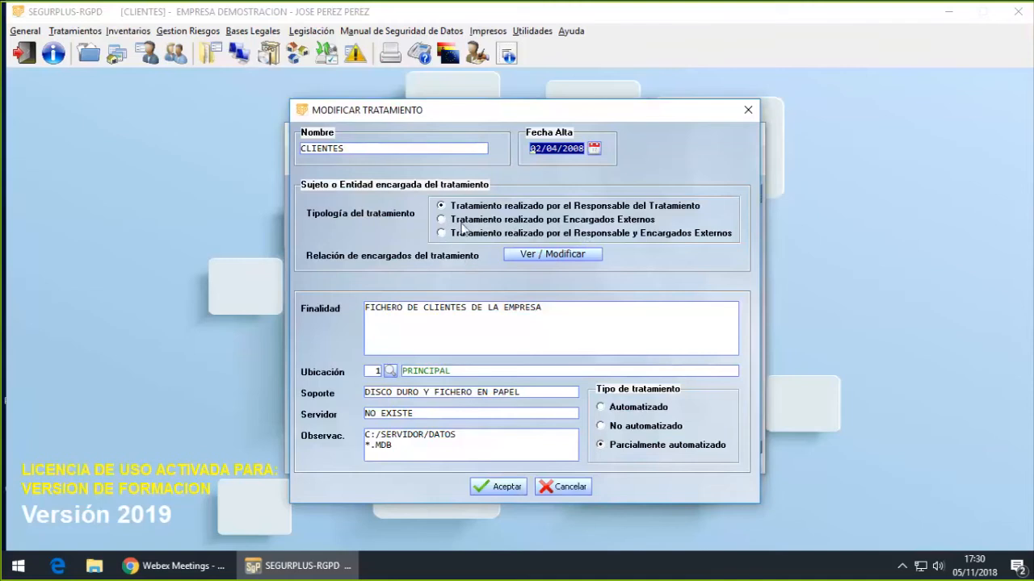
click(563, 255)
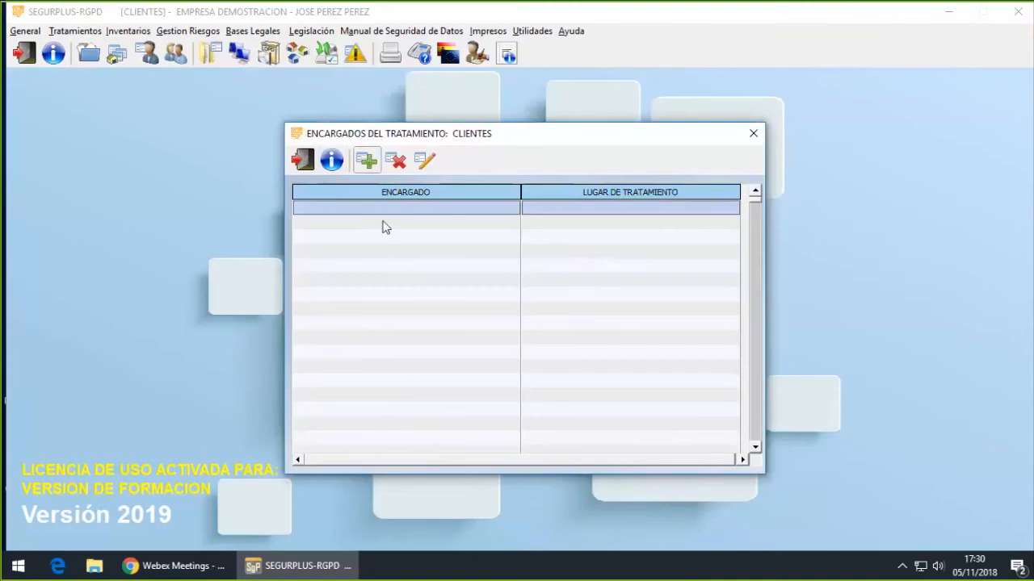
click(303, 160)
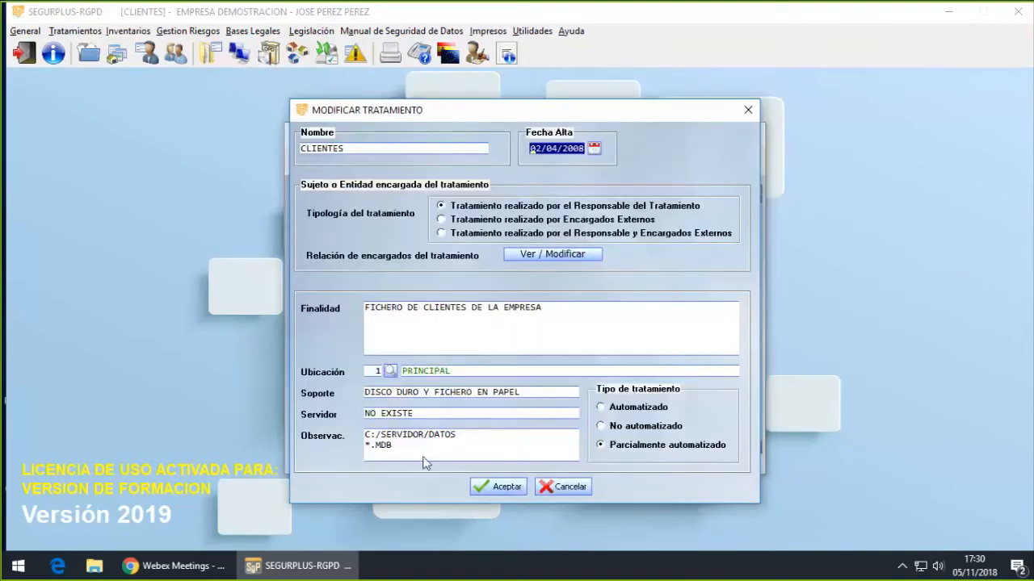
click(507, 487)
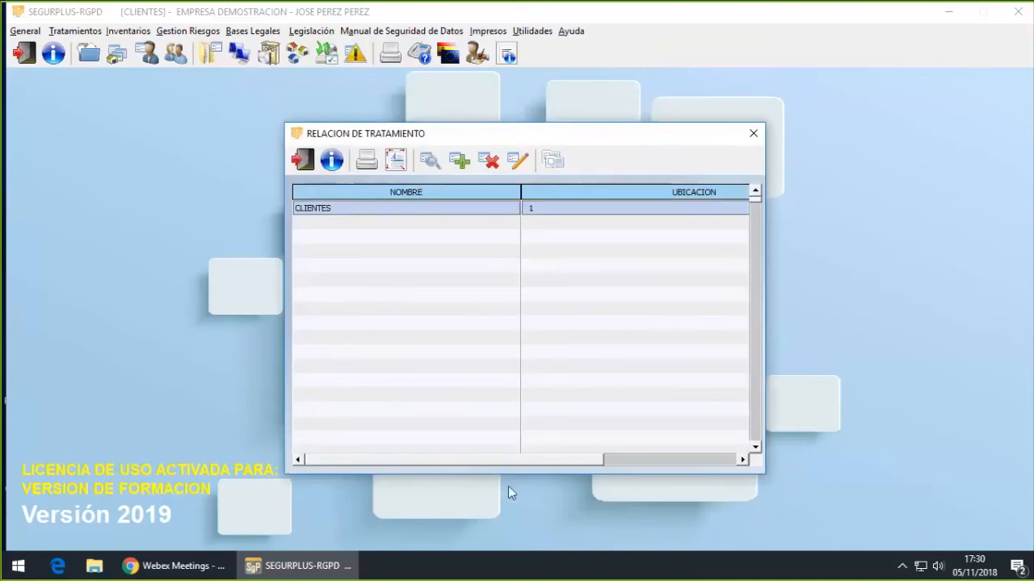
click(303, 160)
Examine the SERVIDOR CENTRAL record in Dispositivos de Tratamiento, including authorised users and other security measures, then cancel and close the list
click(125, 33)
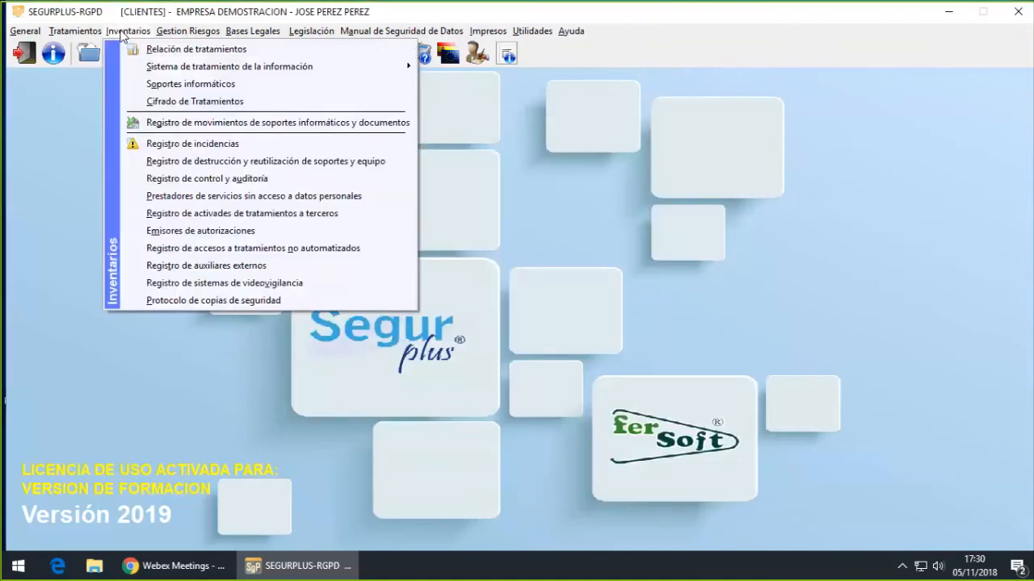
mouse_move(158, 68)
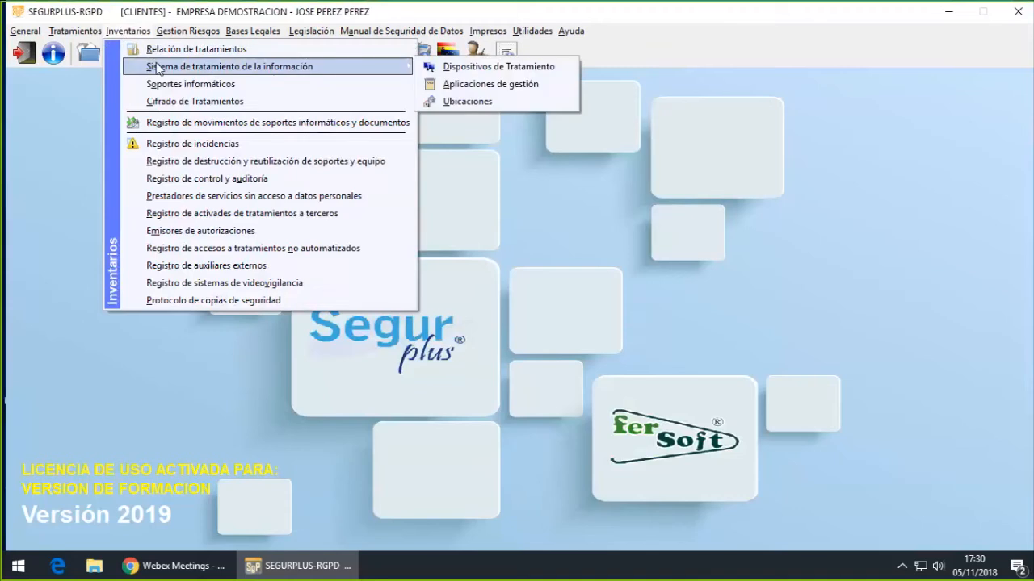
click(478, 68)
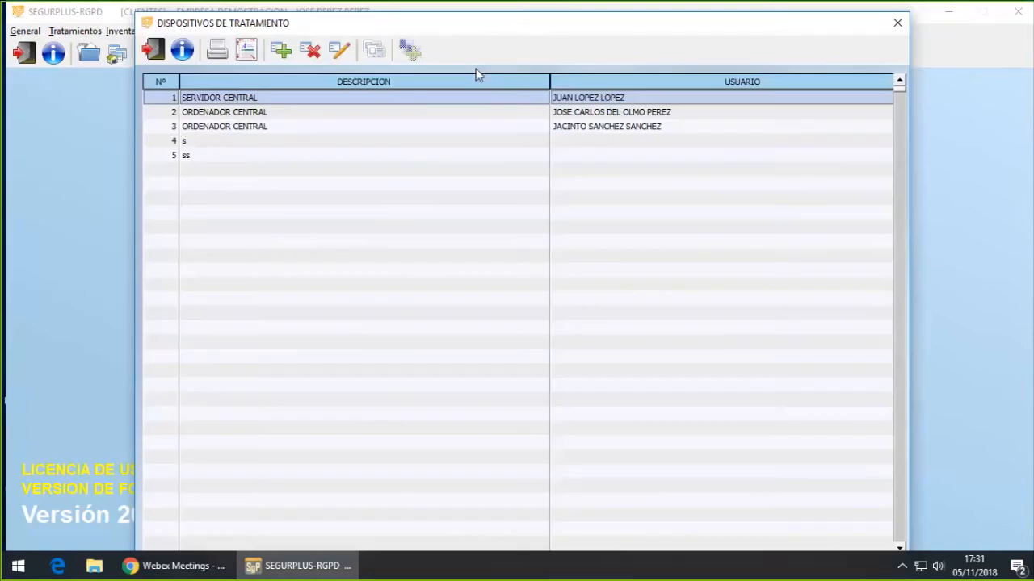
double_click(221, 98)
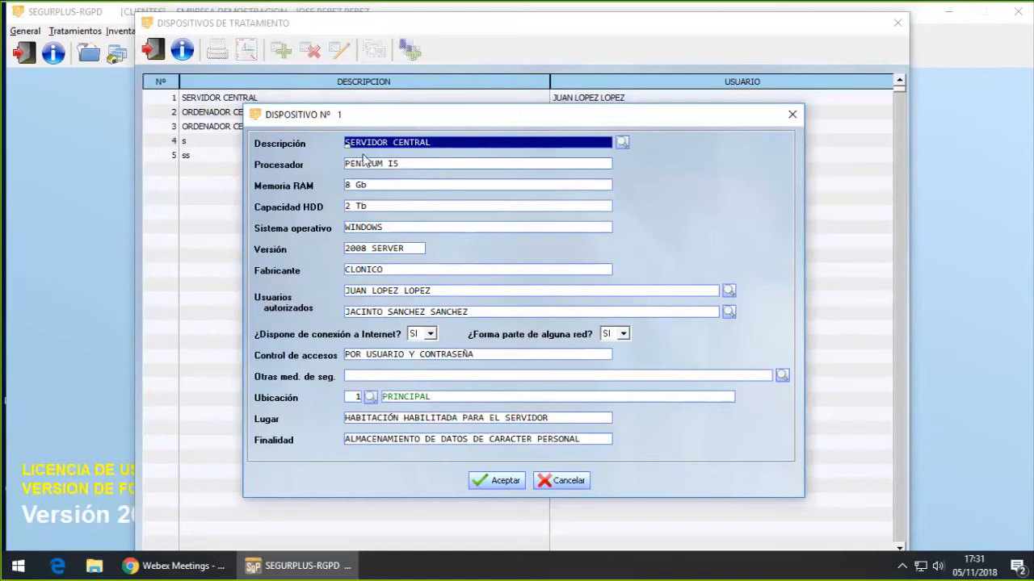
click(347, 293)
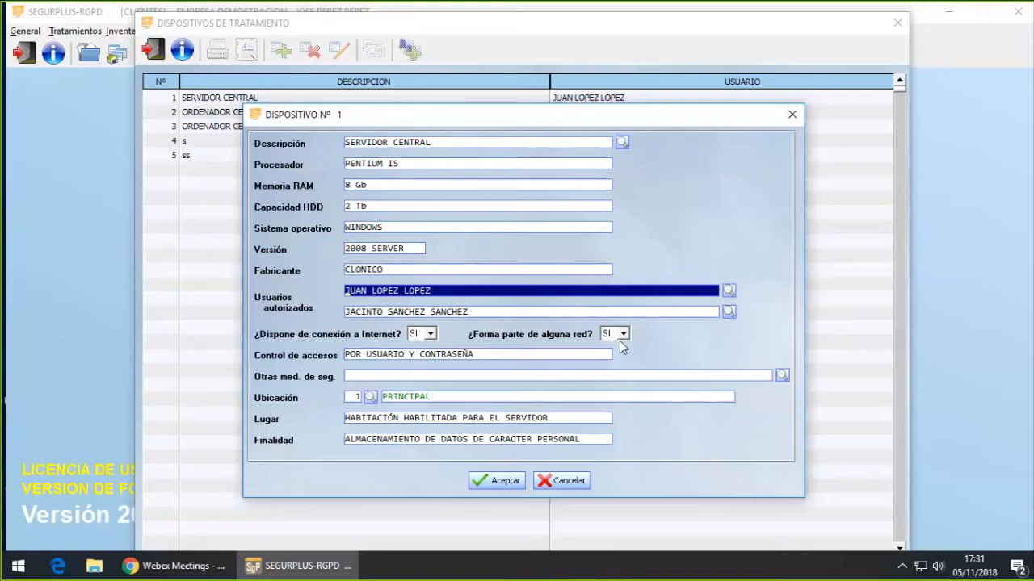
click(352, 376)
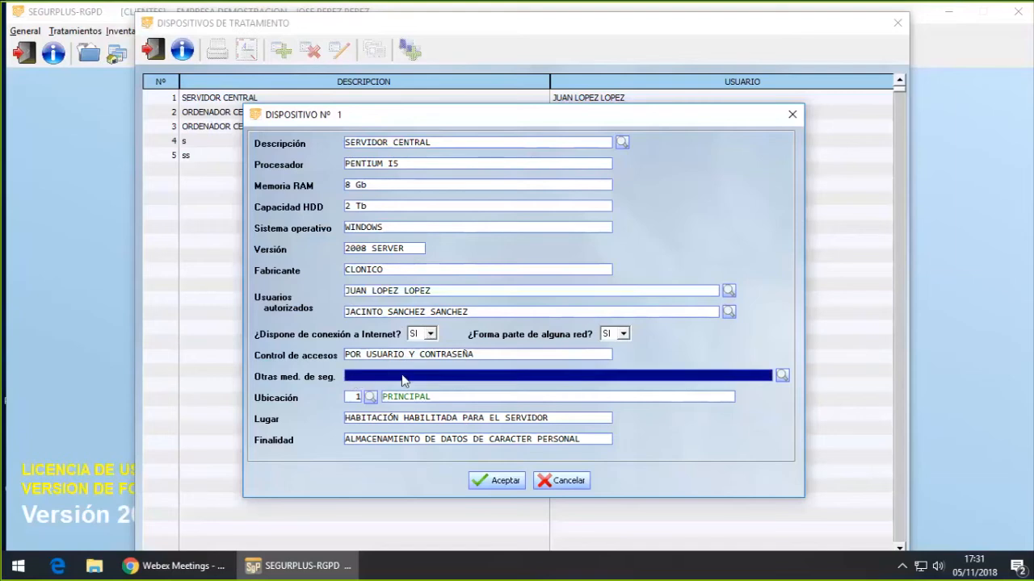
click(569, 481)
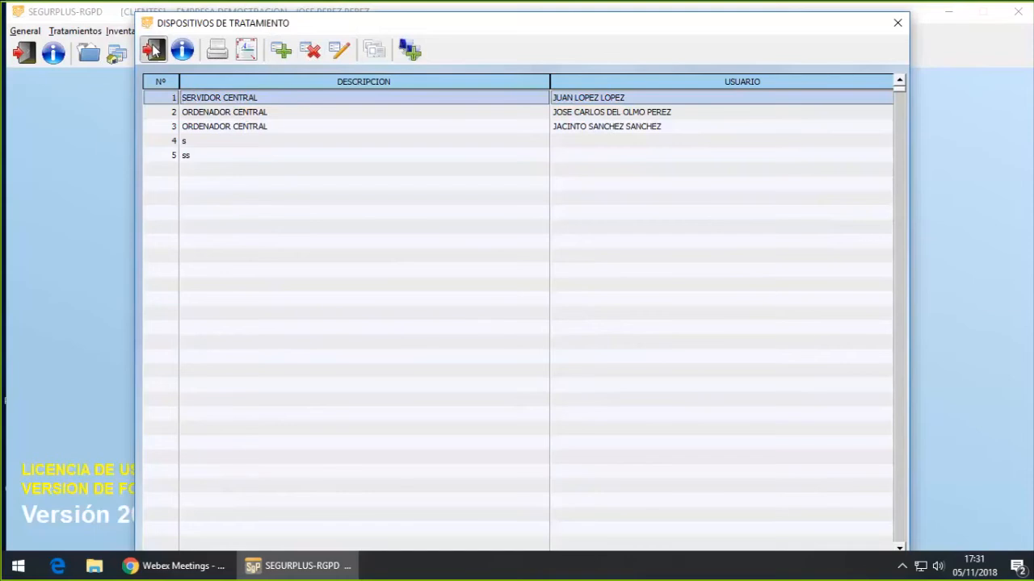
click(153, 50)
Examine the GPV record in Aplicaciones de gestión, including application type, access control and operating system, then cancel and close the list
click(130, 32)
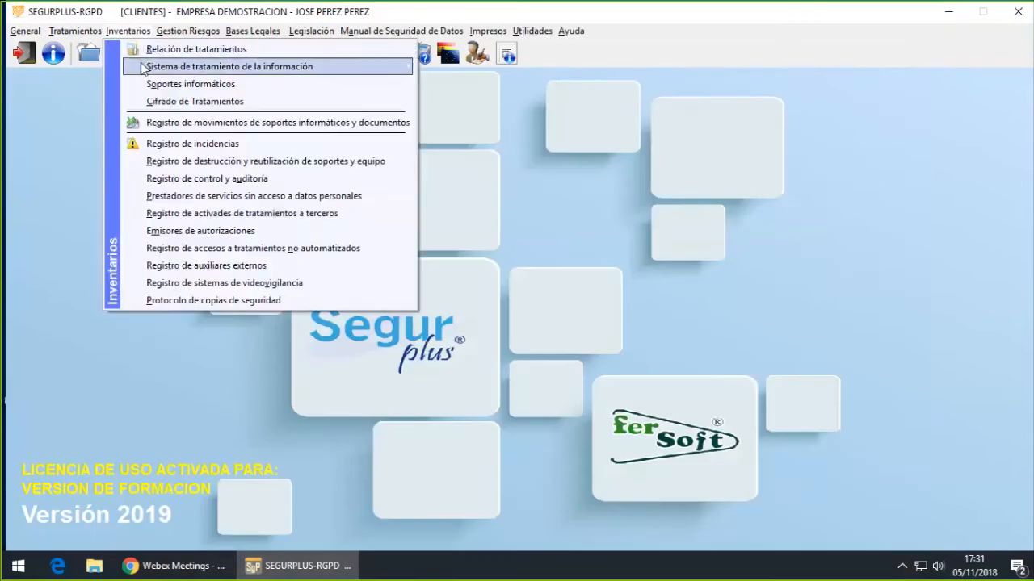
mouse_move(144, 67)
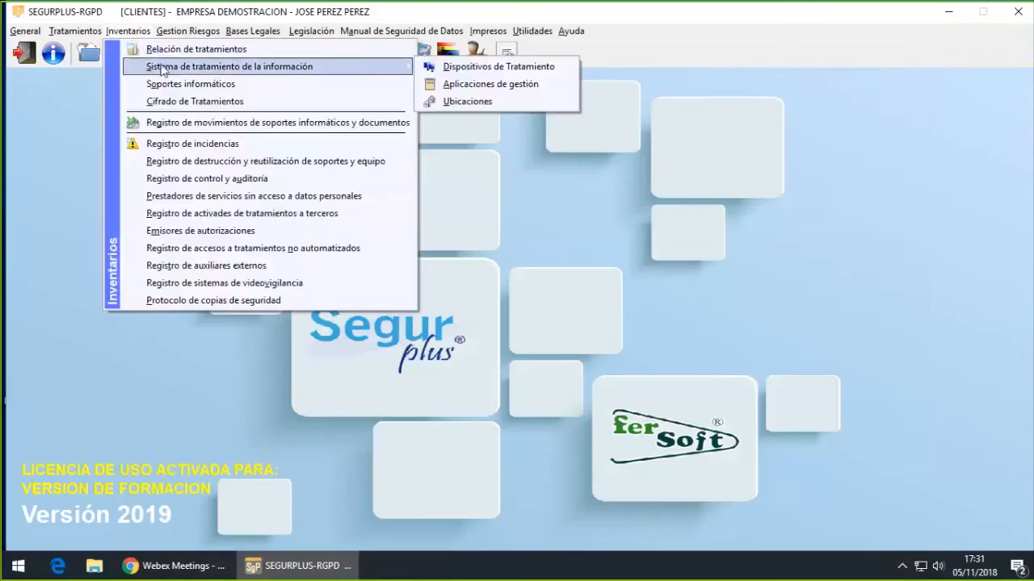
click(508, 85)
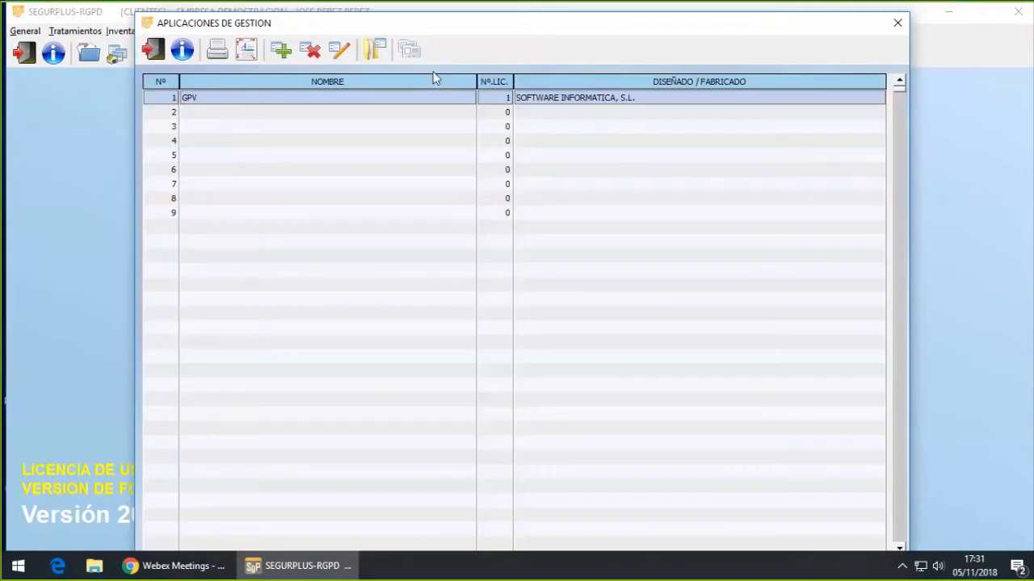
double_click(253, 99)
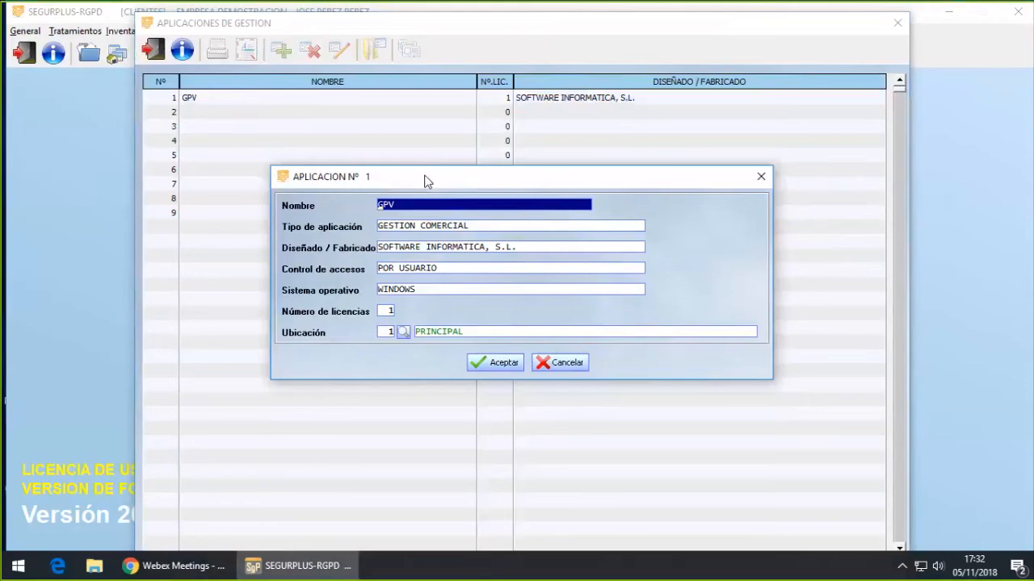
click(381, 227)
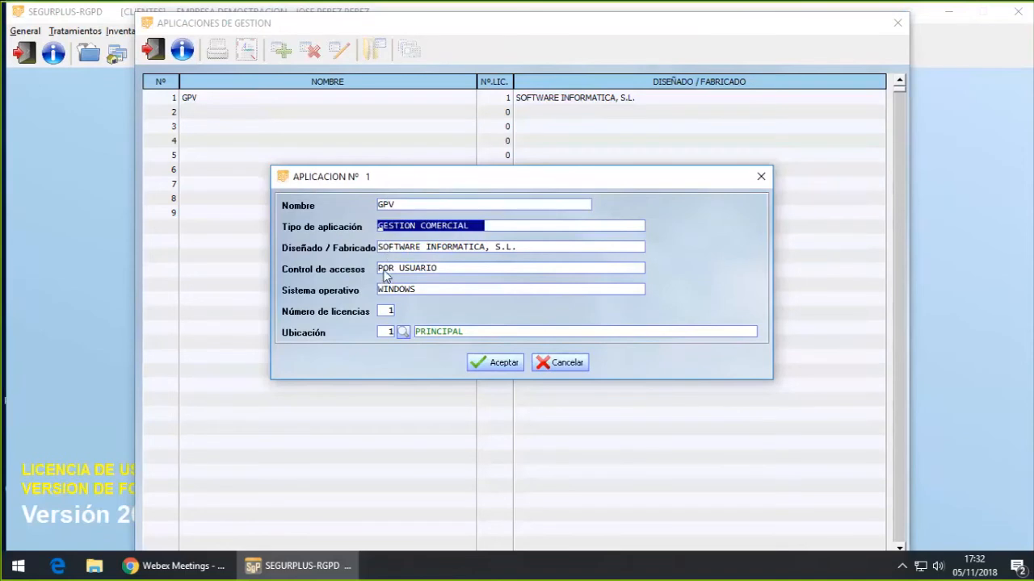
click(384, 272)
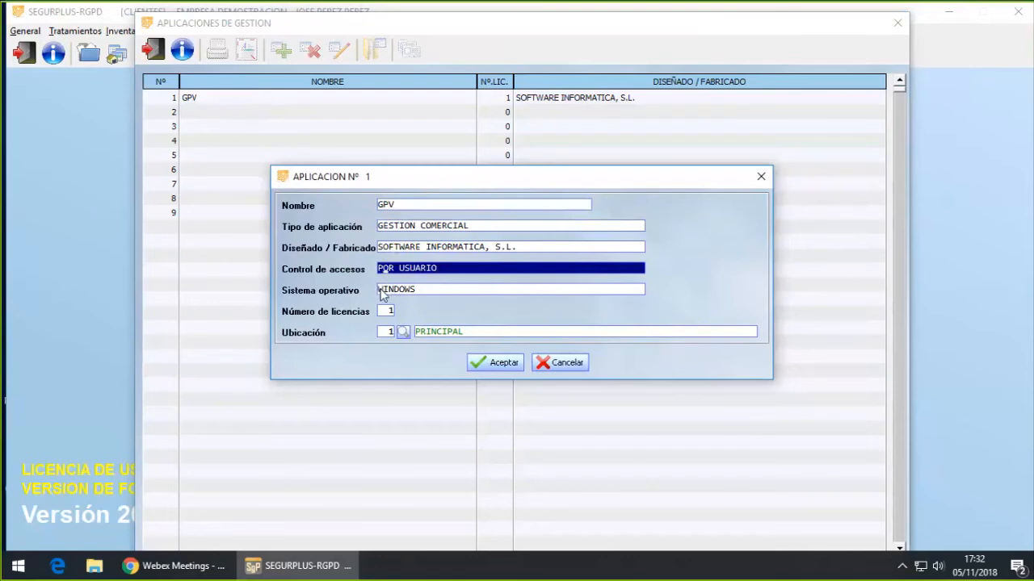
click(380, 291)
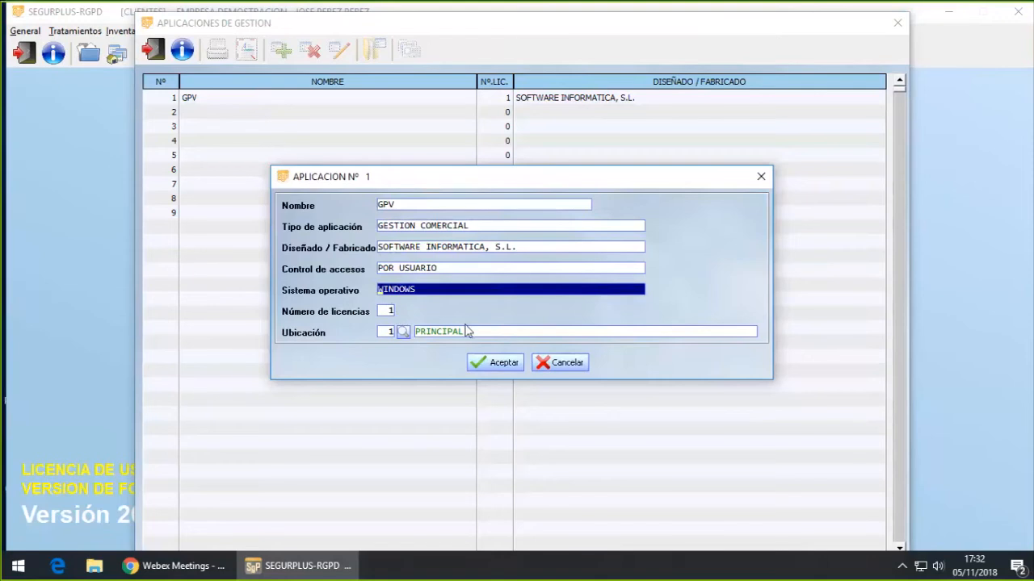
click(567, 363)
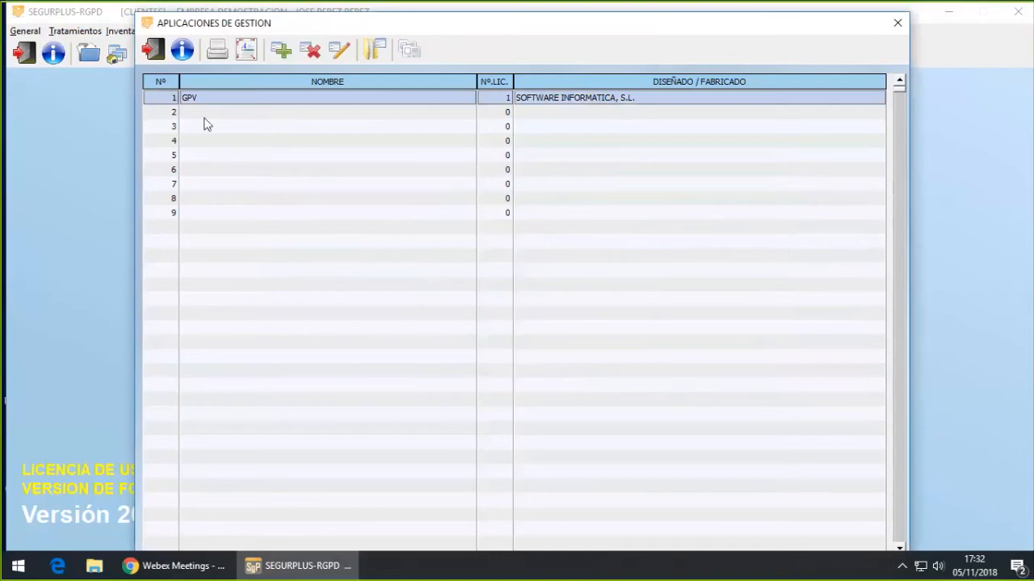
click(152, 50)
Open the PRINCIPAL record in Ubicaciones and review its Red, Intranet, Teletrabajadores and Internet fields
click(127, 31)
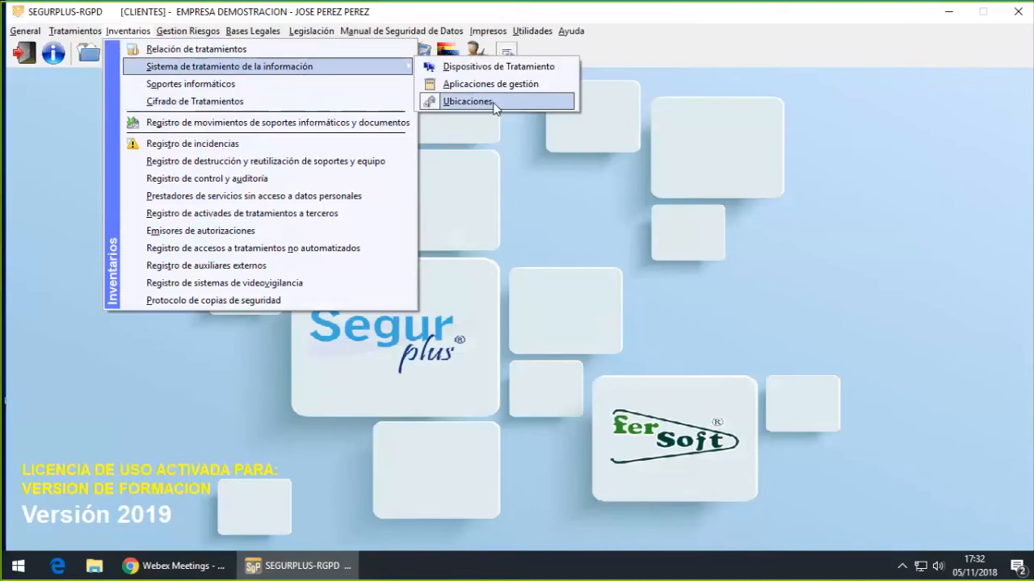
click(495, 103)
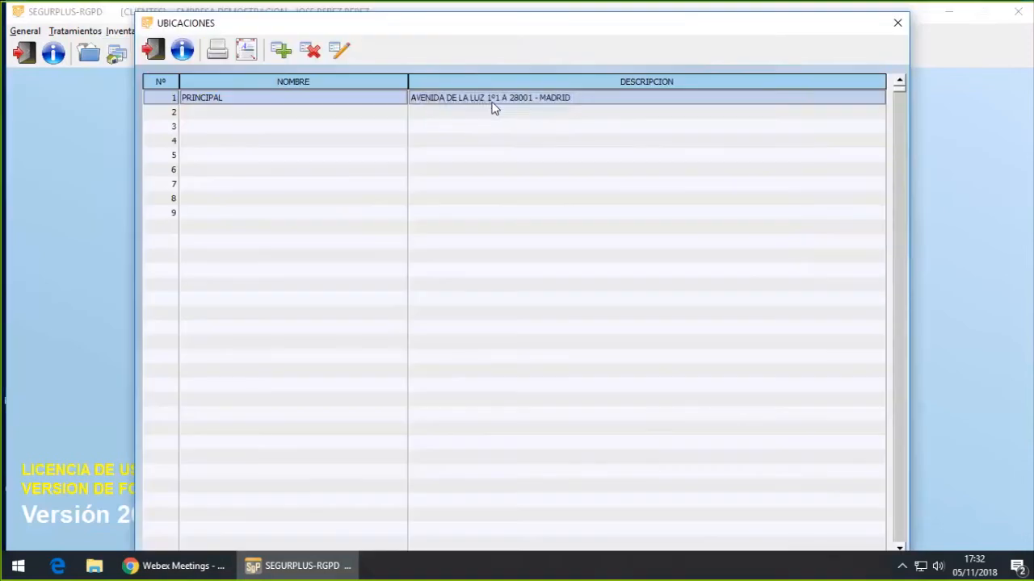
double_click(278, 98)
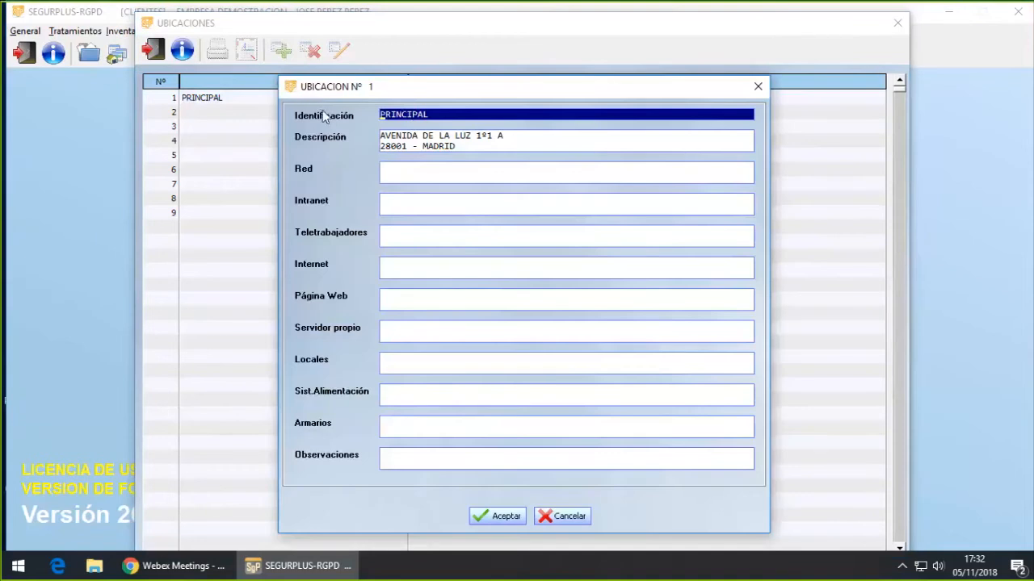
click(386, 171)
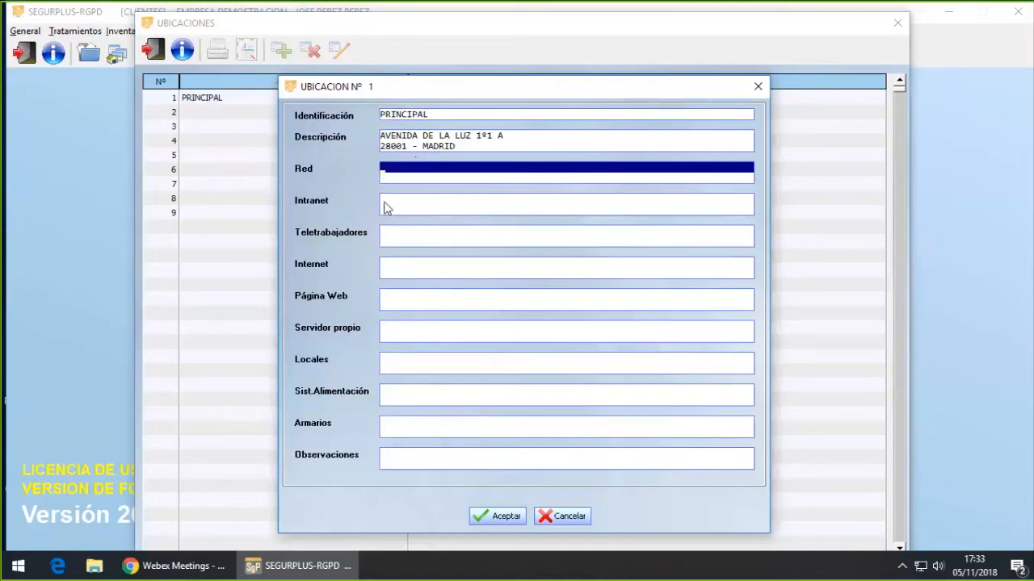
click(387, 201)
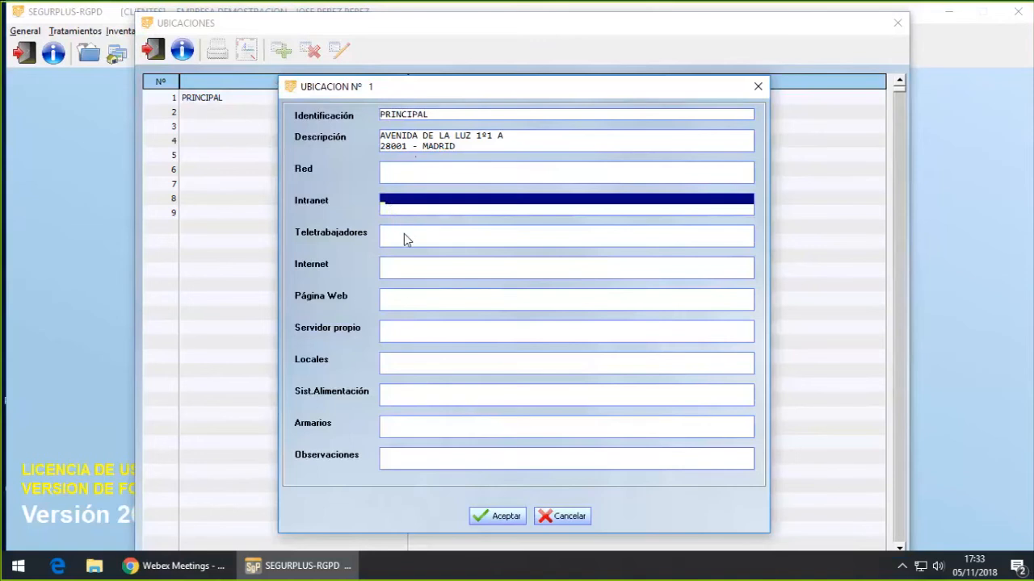
click(387, 236)
click(383, 272)
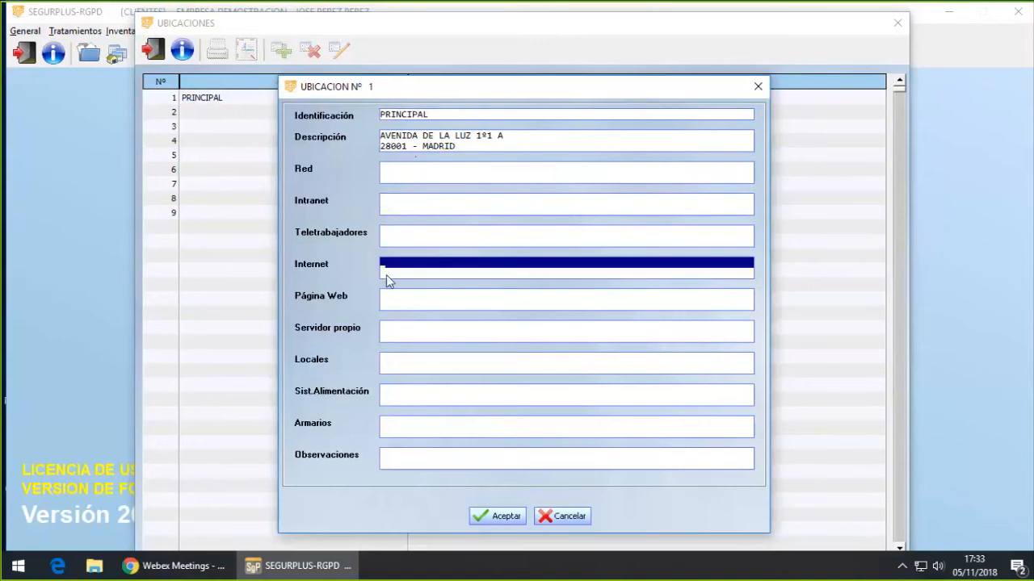
Review the PRINCIPAL location's fields from Página Web and Servidor propio to Armarios and Observaciones, then cancel and close the list
click(384, 301)
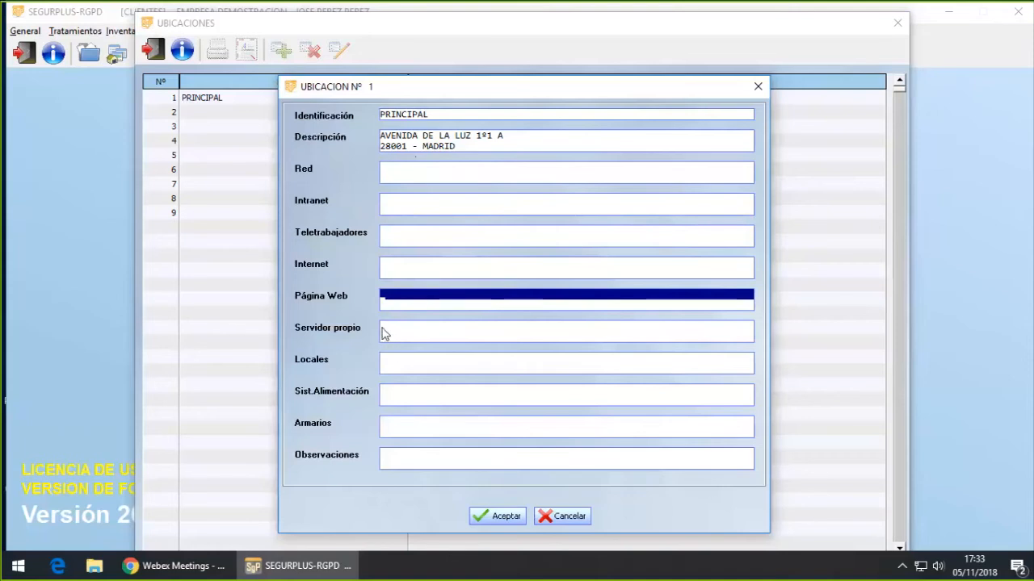
click(385, 333)
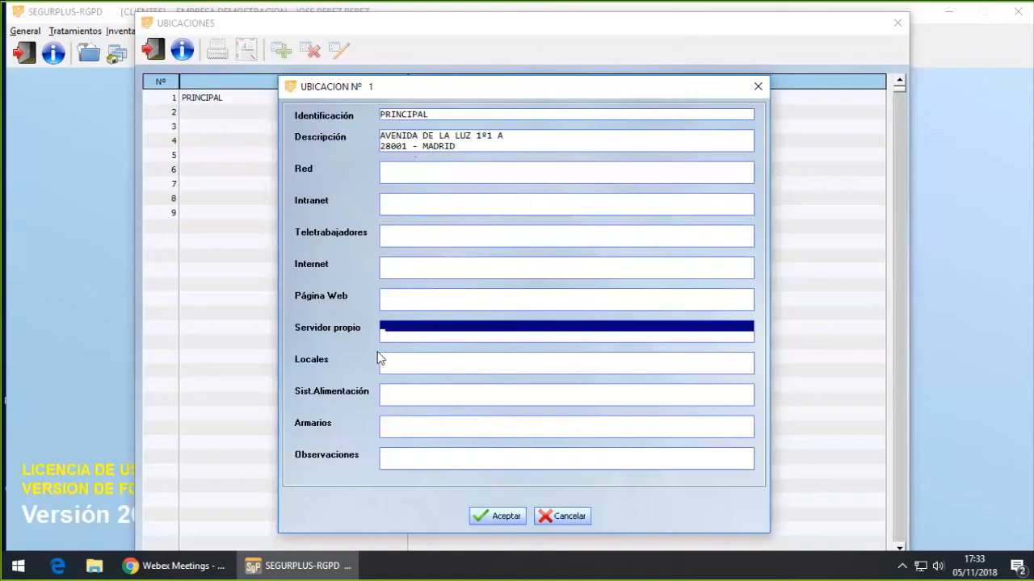
click(385, 363)
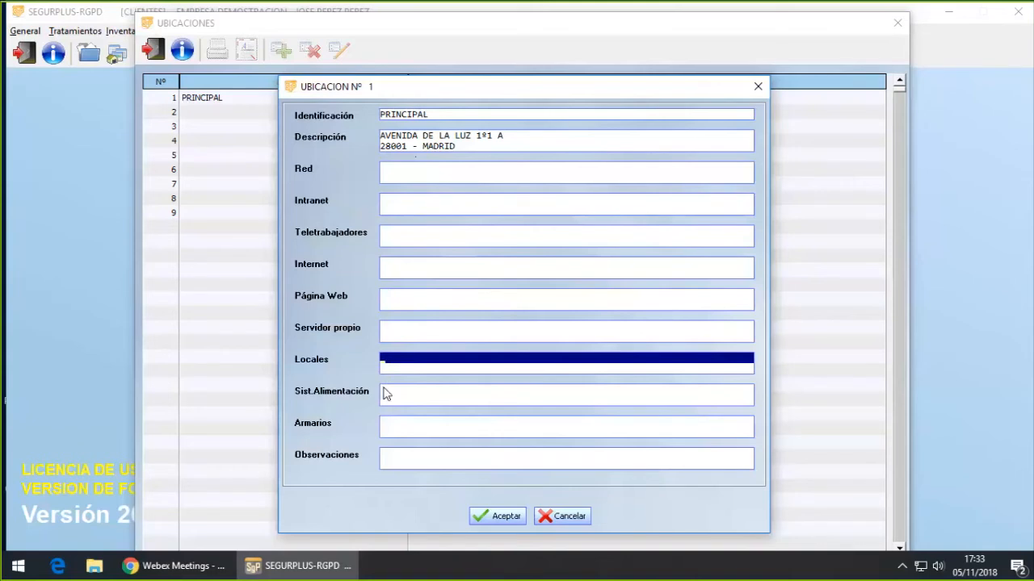
click(385, 394)
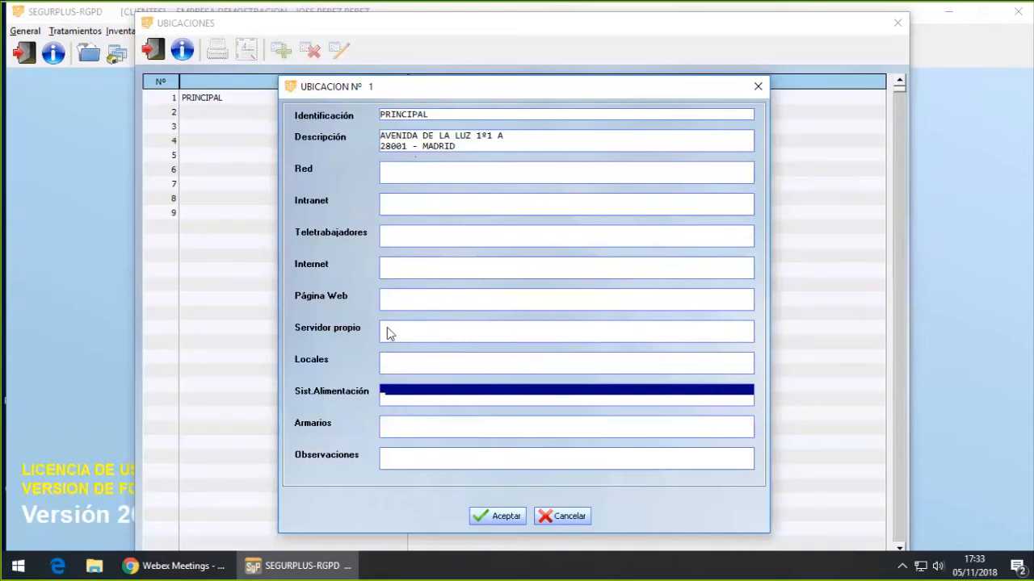
click(386, 425)
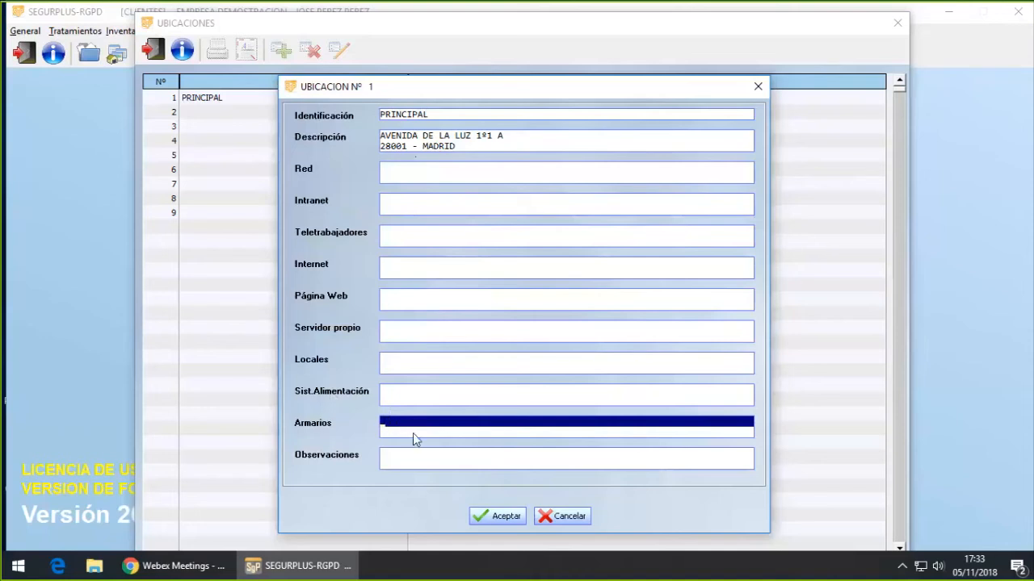
click(386, 457)
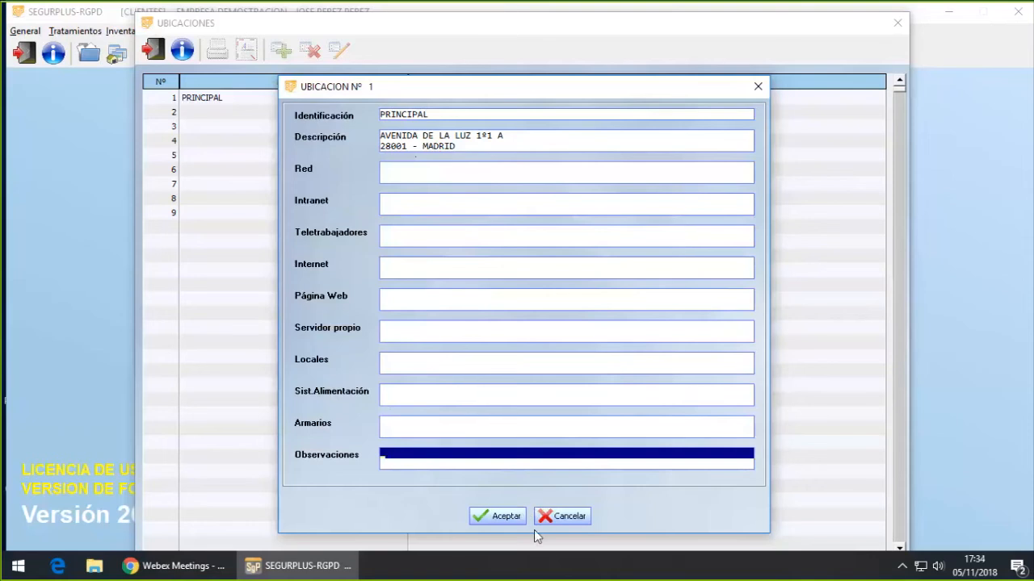
click(559, 517)
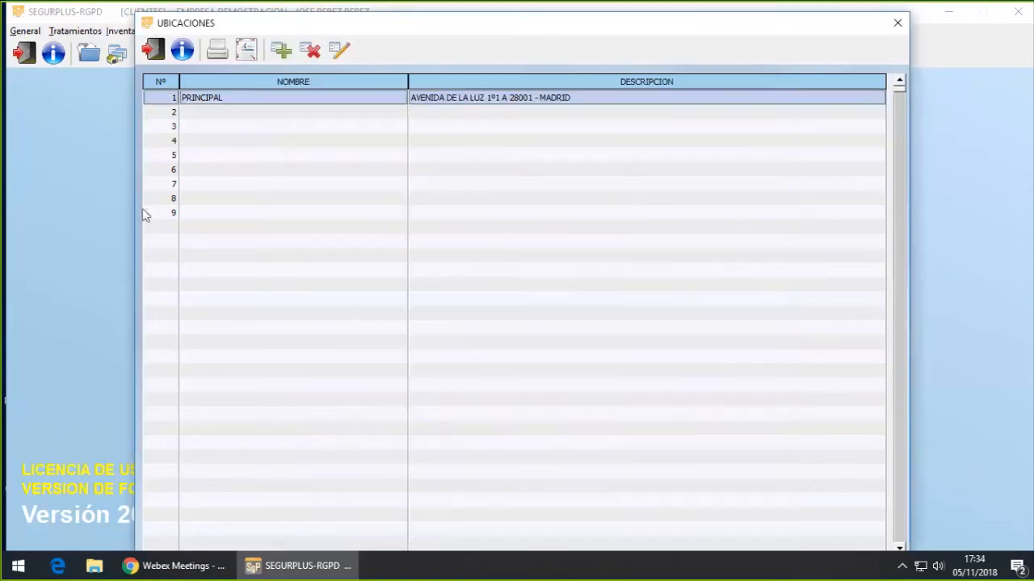
click(152, 50)
Open the DISCO DURO EXTERNO record in Soportes informáticos and set its Tipo soporte to HHDD
click(127, 33)
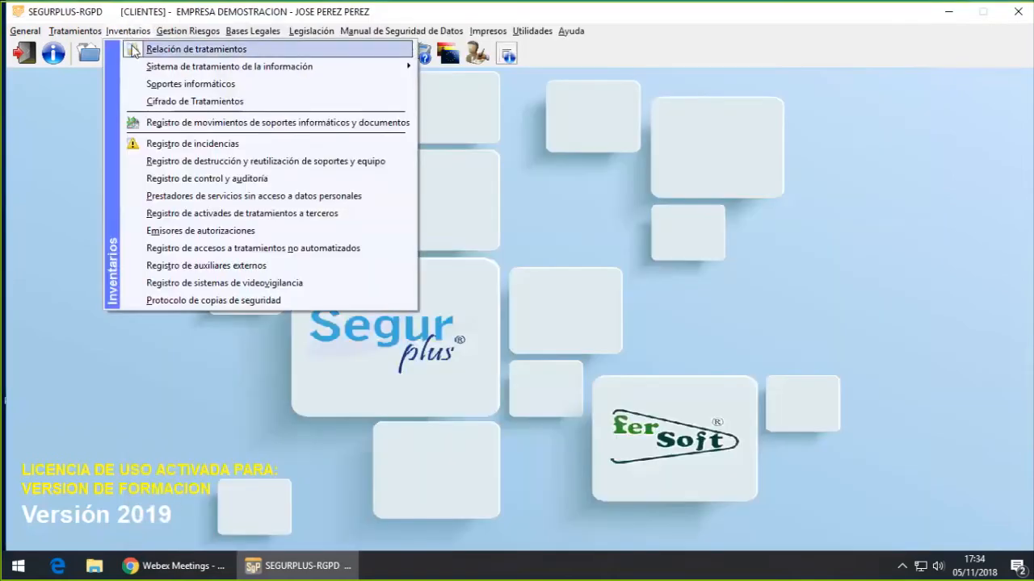
click(164, 86)
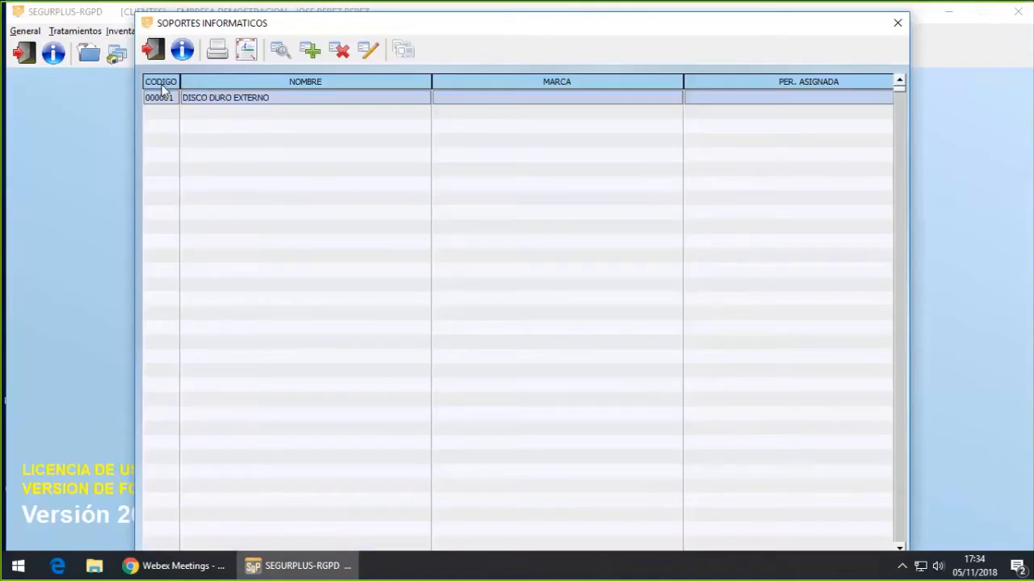
double_click(275, 101)
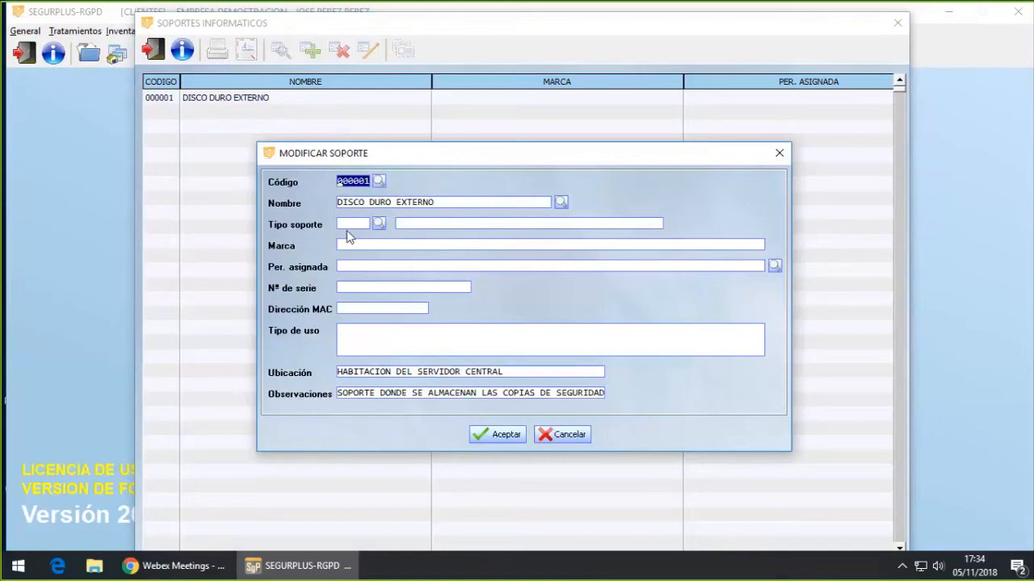
click(379, 223)
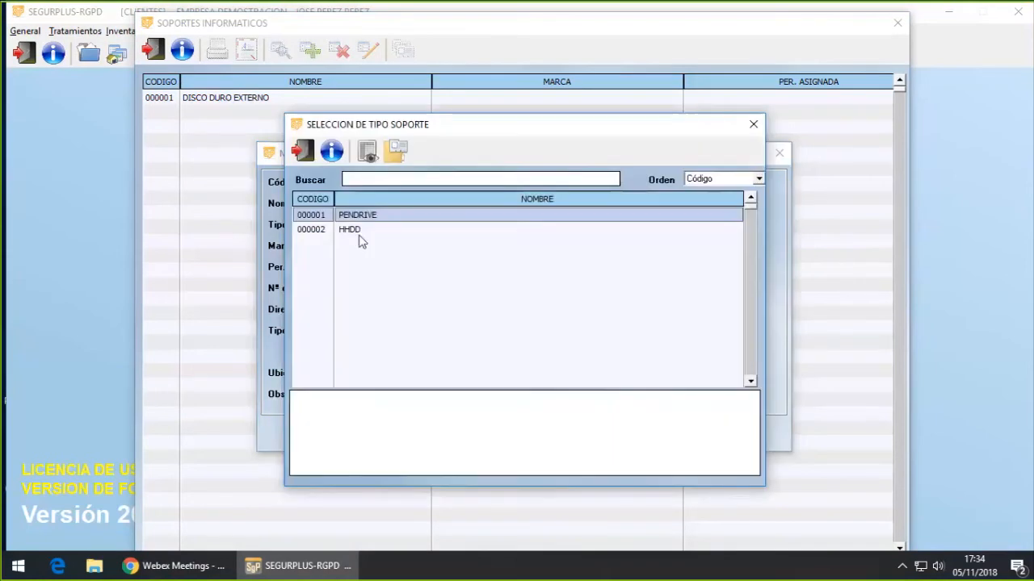
double_click(357, 232)
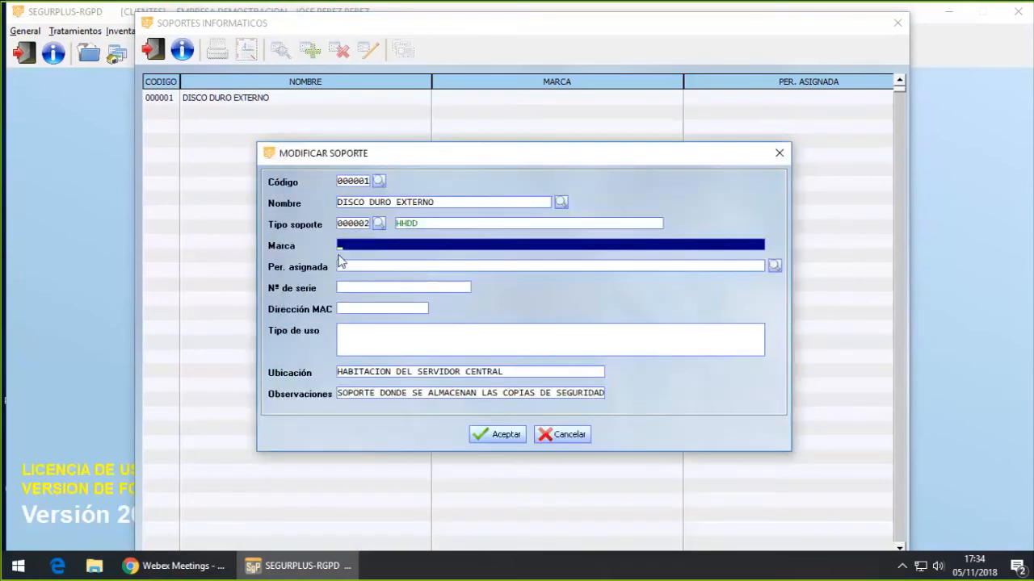
Assign the first listed authorised user to the DISCO DURO EXTERNO record, accept the changes and close the list of soportes
click(340, 270)
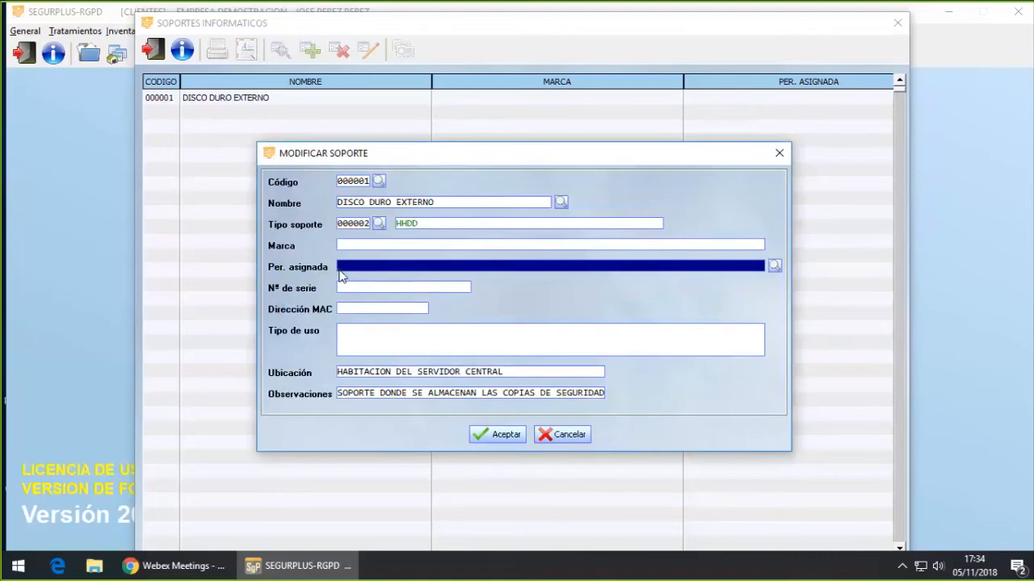
click(774, 266)
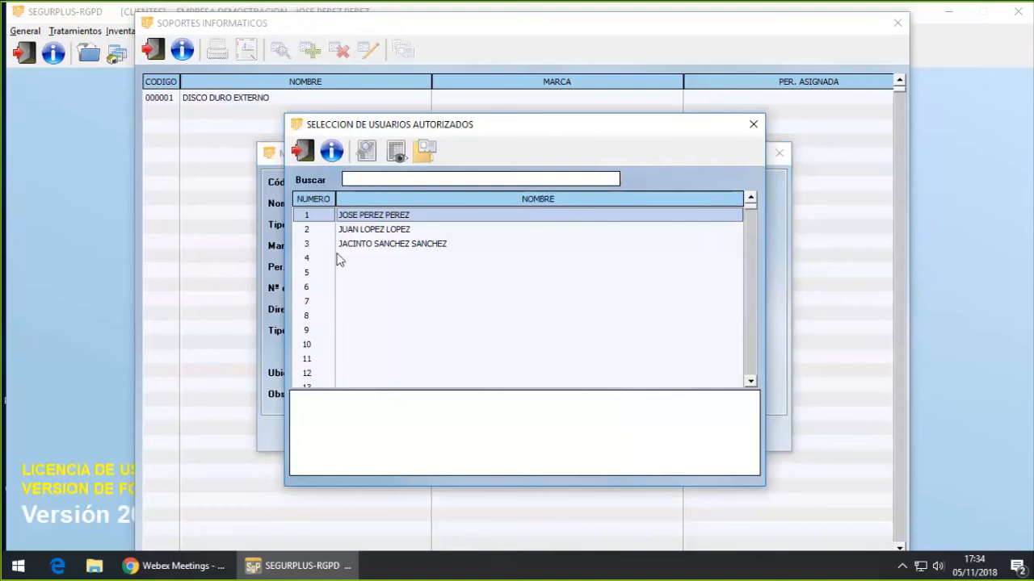
double_click(368, 220)
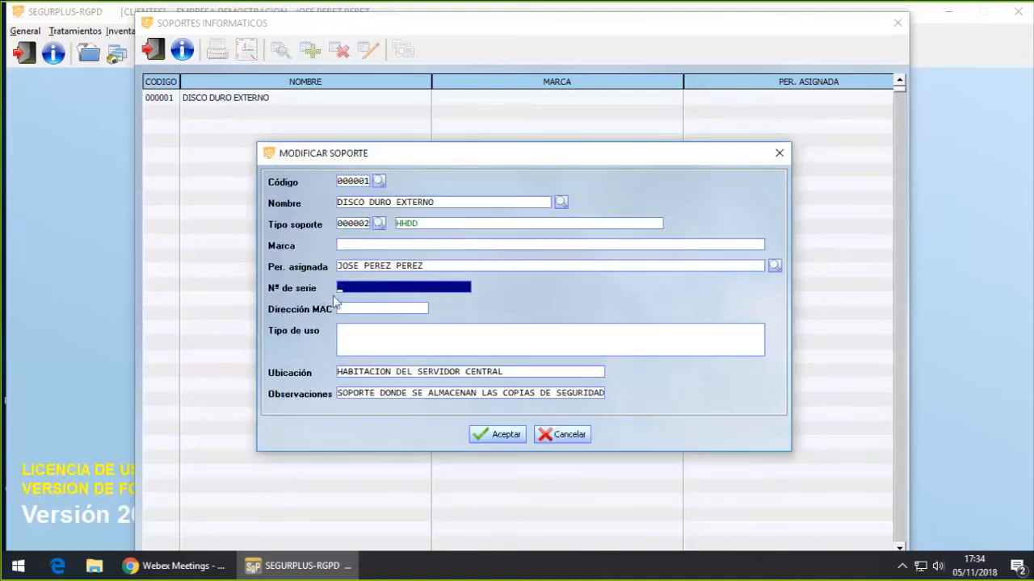
click(347, 336)
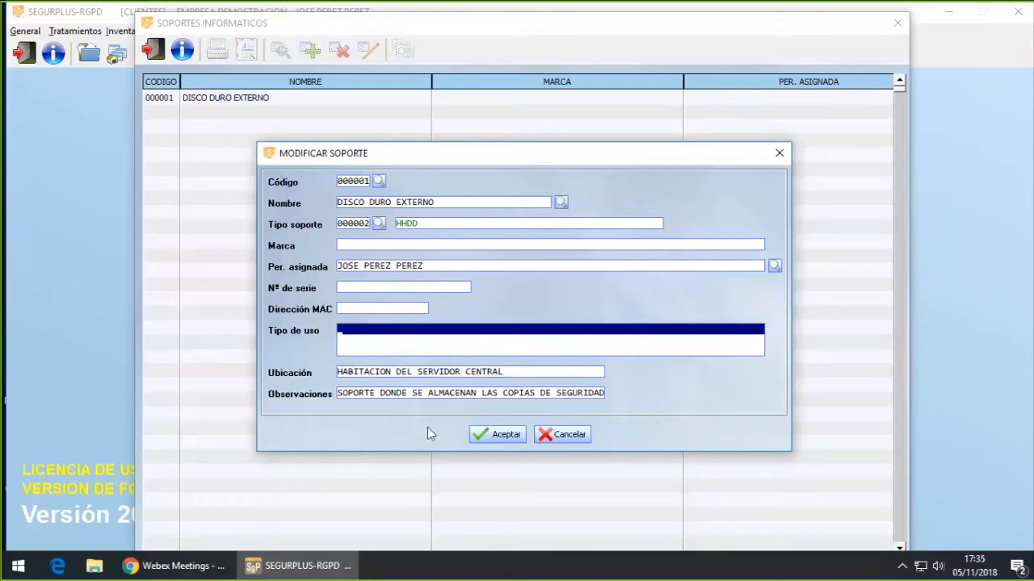
click(497, 434)
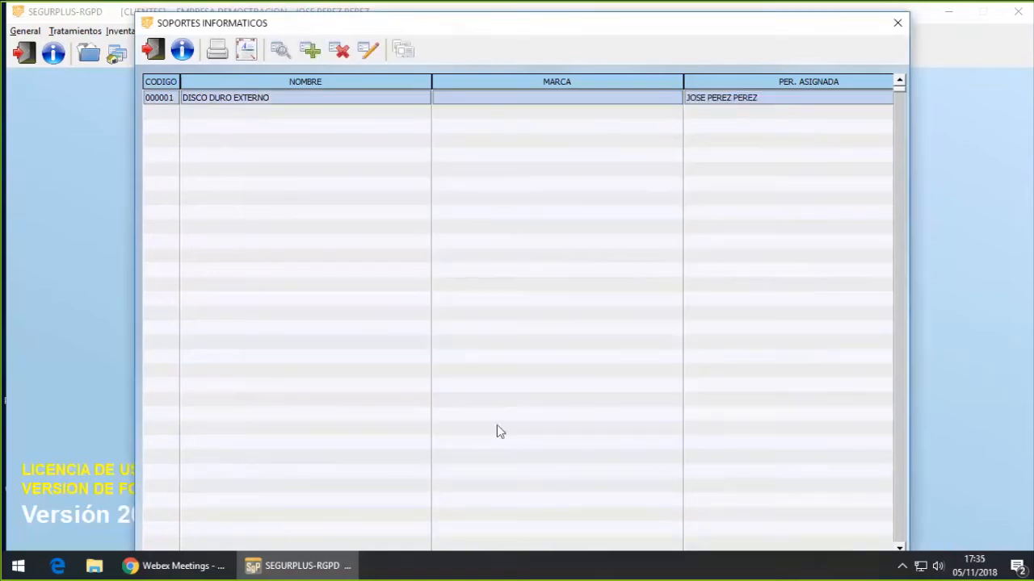
click(154, 52)
Open the Cifrado de Tratamientos inventory and start a new encryption record with code 000001 to examine its fields
click(126, 35)
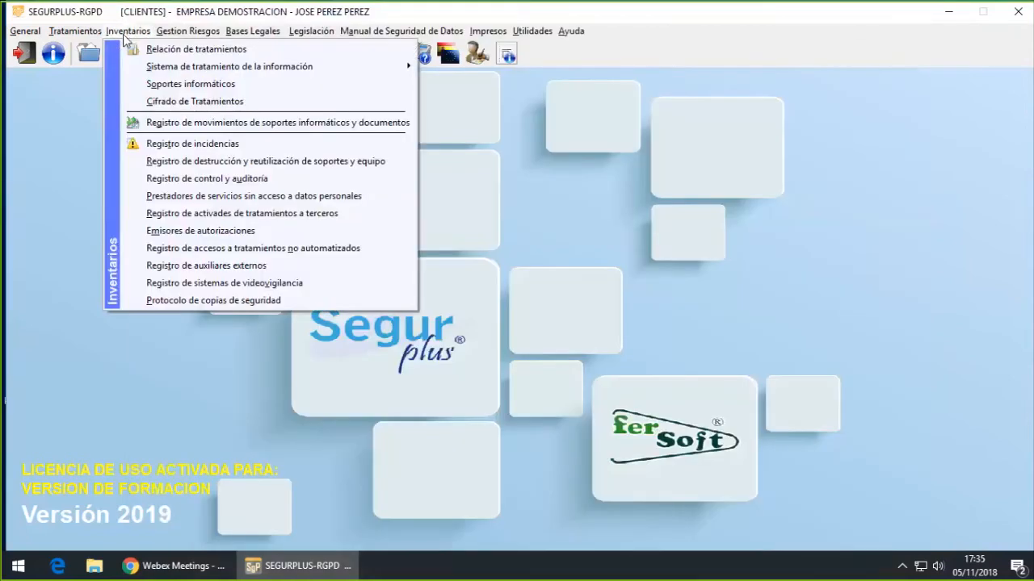
click(159, 104)
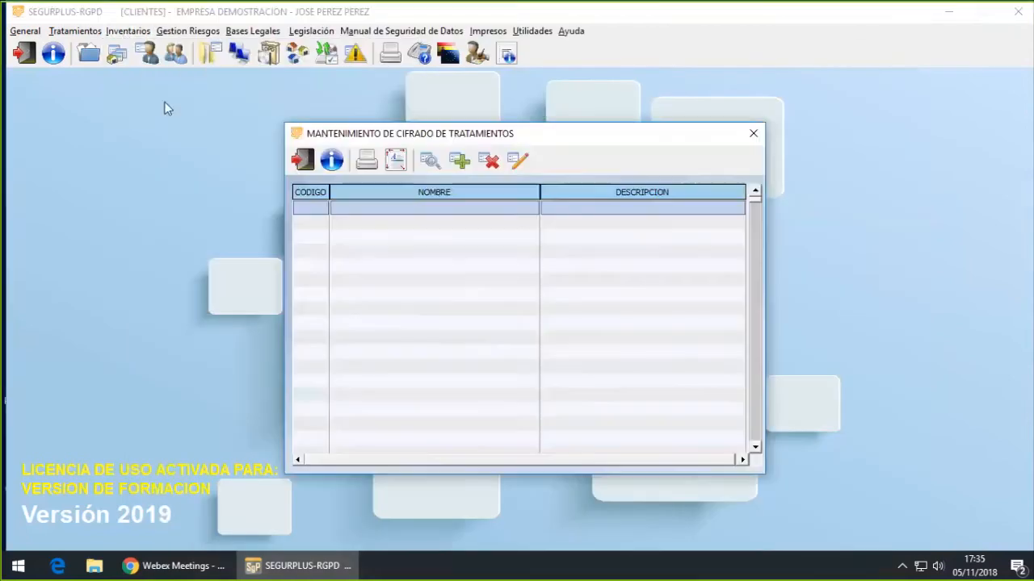
click(458, 166)
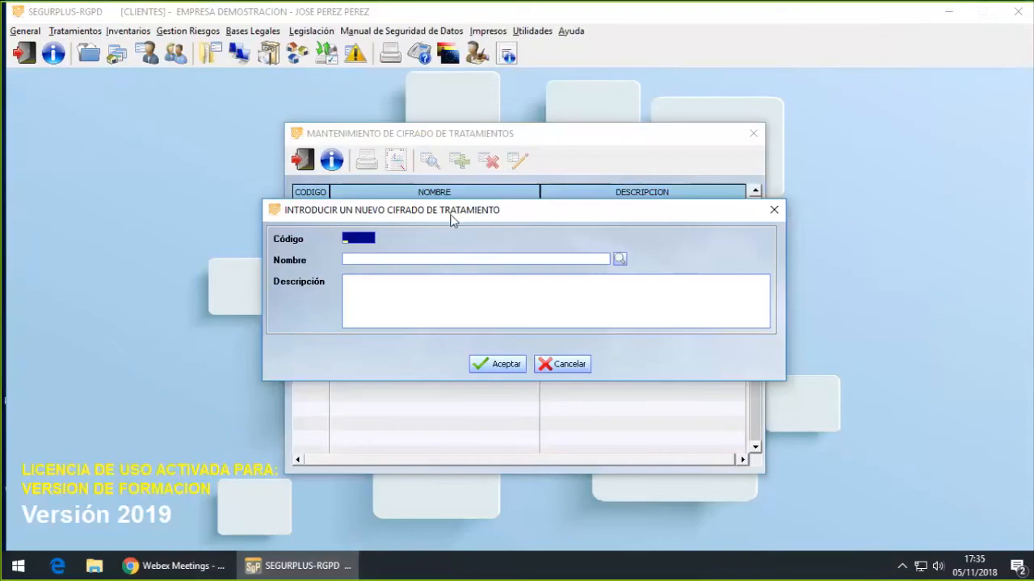
drag(451, 214, 444, 194)
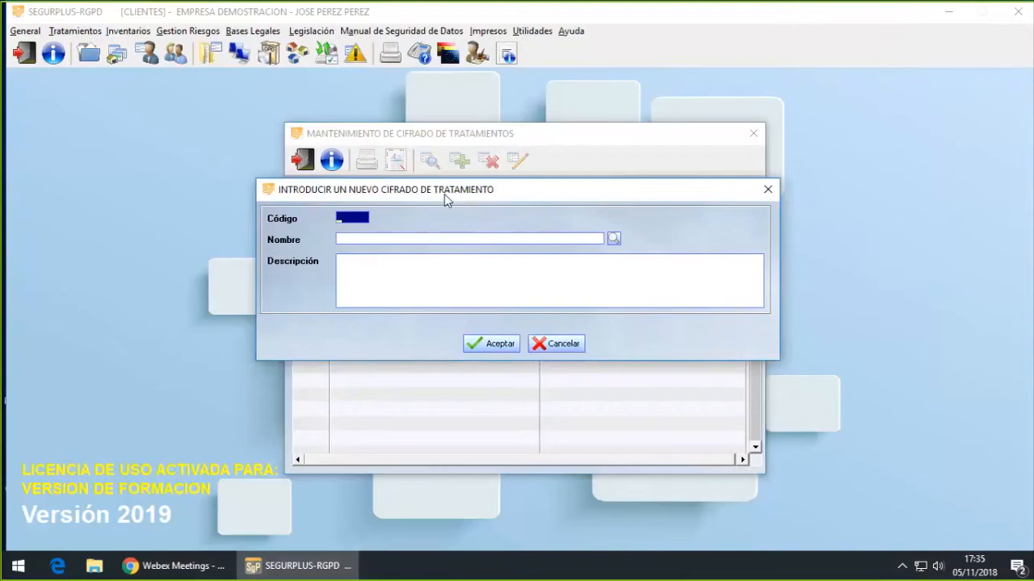
key(Tab)
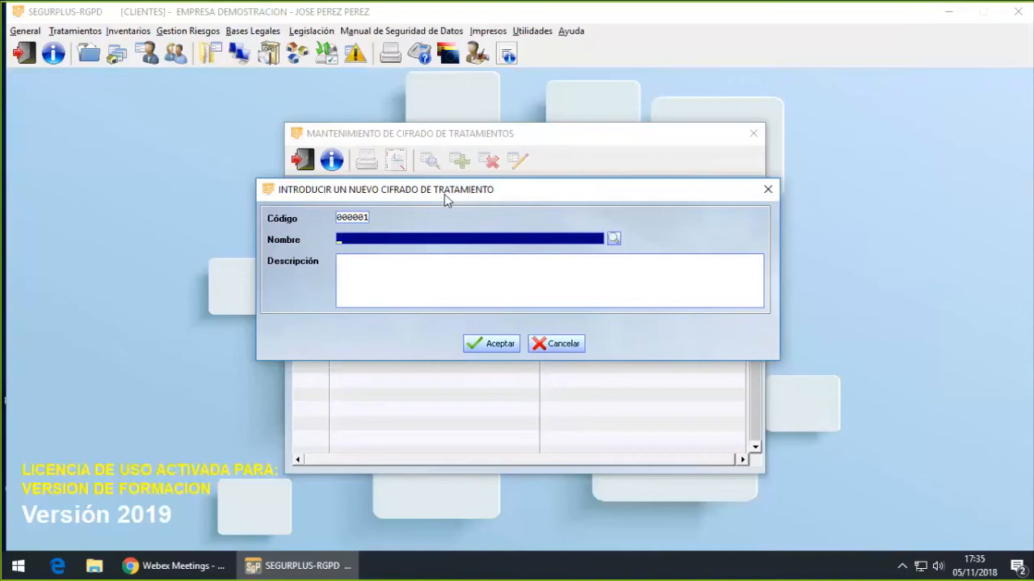
click(342, 269)
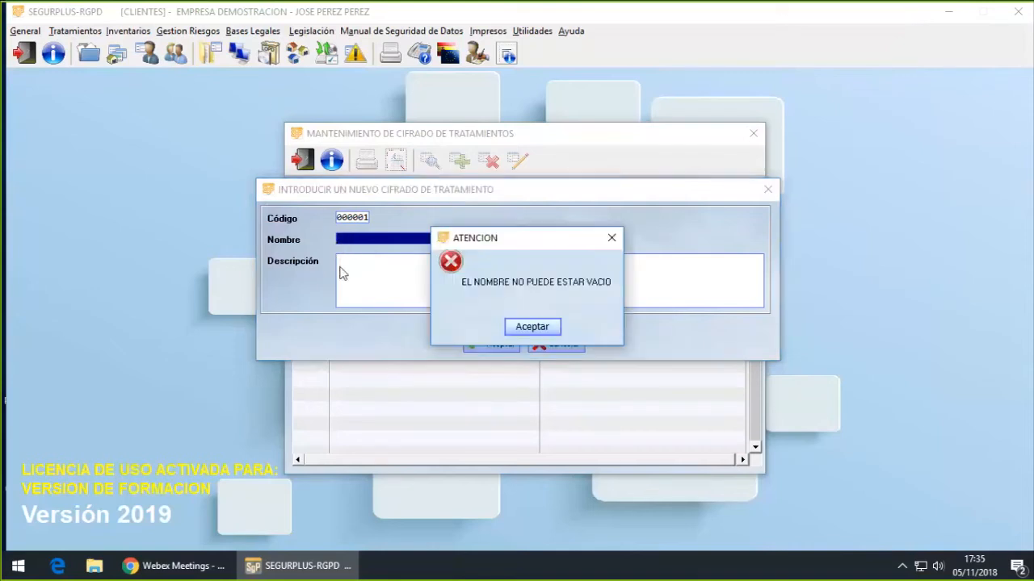
click(530, 326)
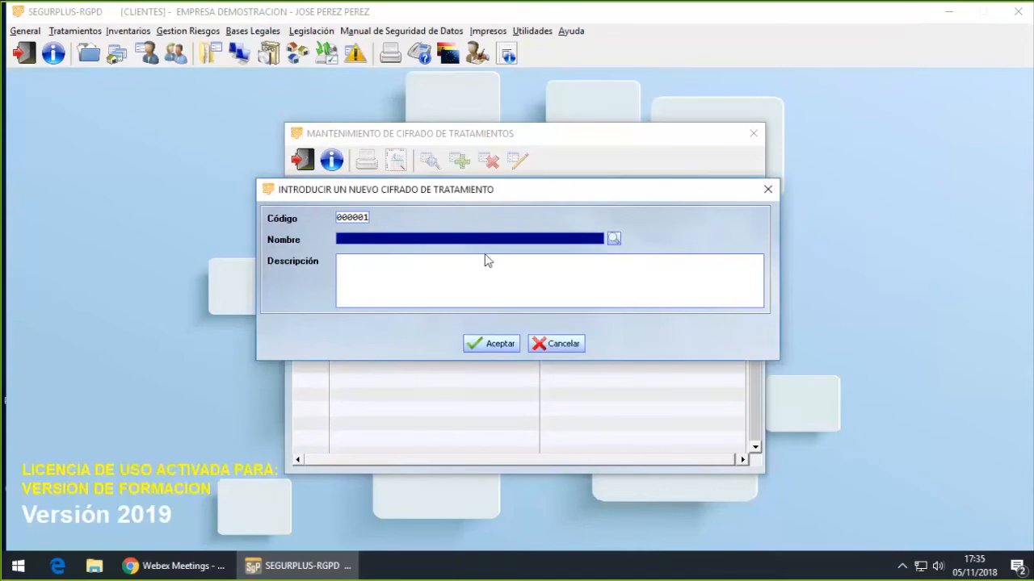
Choose CLIENTES as the new encryption record's Nombre, then cancel the record and close the list
click(614, 239)
double_click(312, 218)
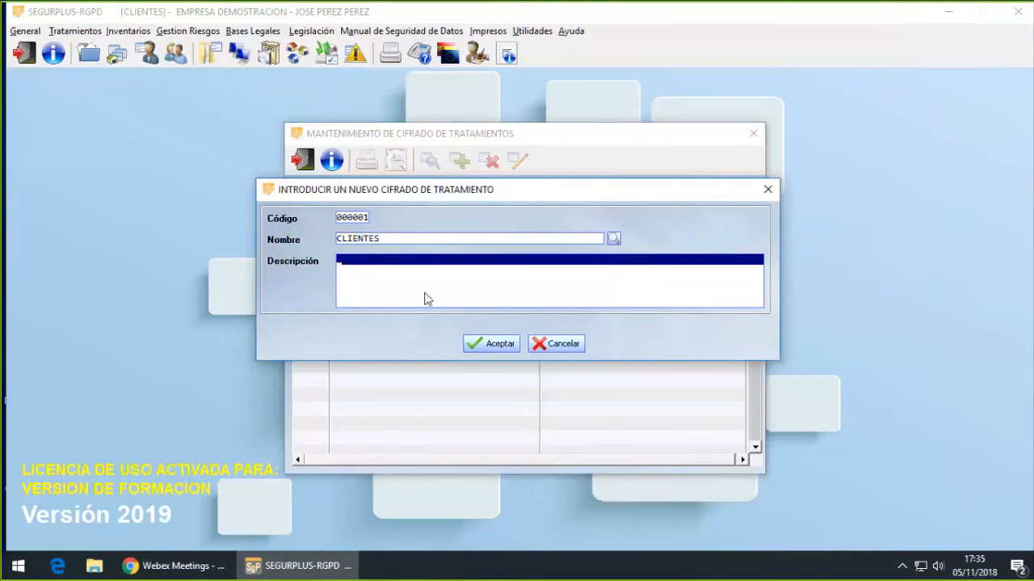
click(556, 345)
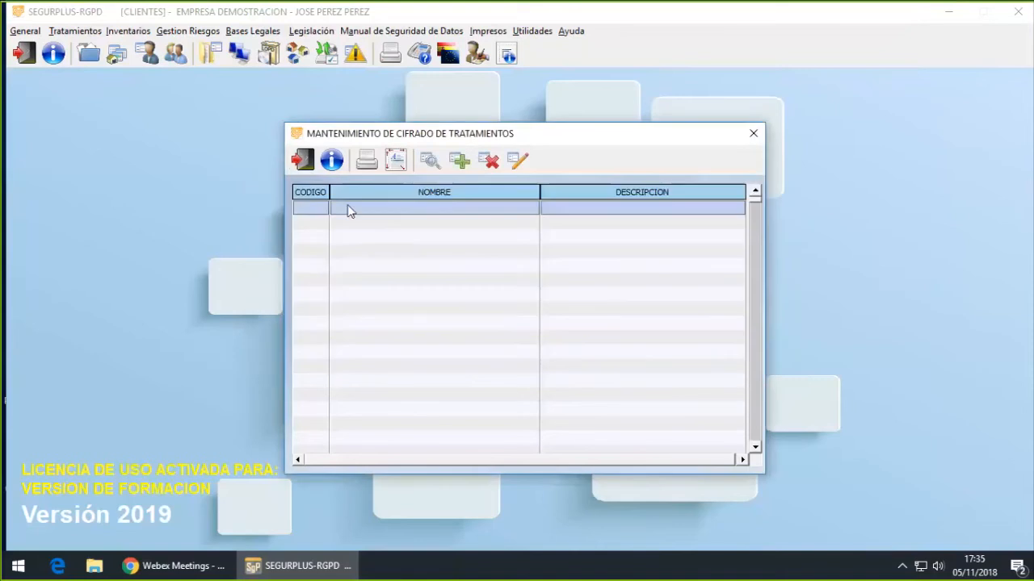
click(302, 160)
Start a record with code 000001 in Registro de movimientos de soportes informáticos y documentos and review the Tipo options
click(124, 32)
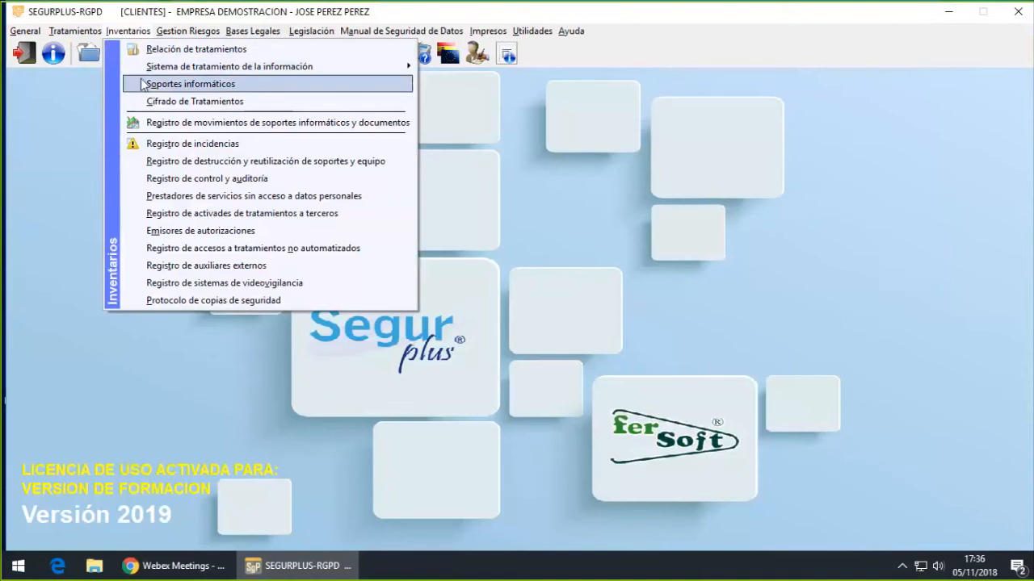
click(167, 125)
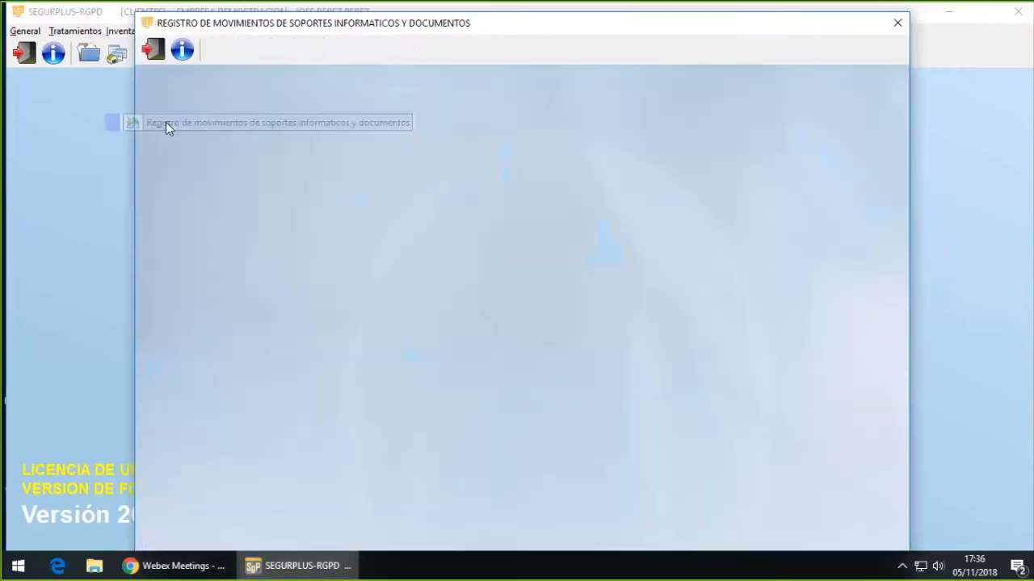
click(310, 50)
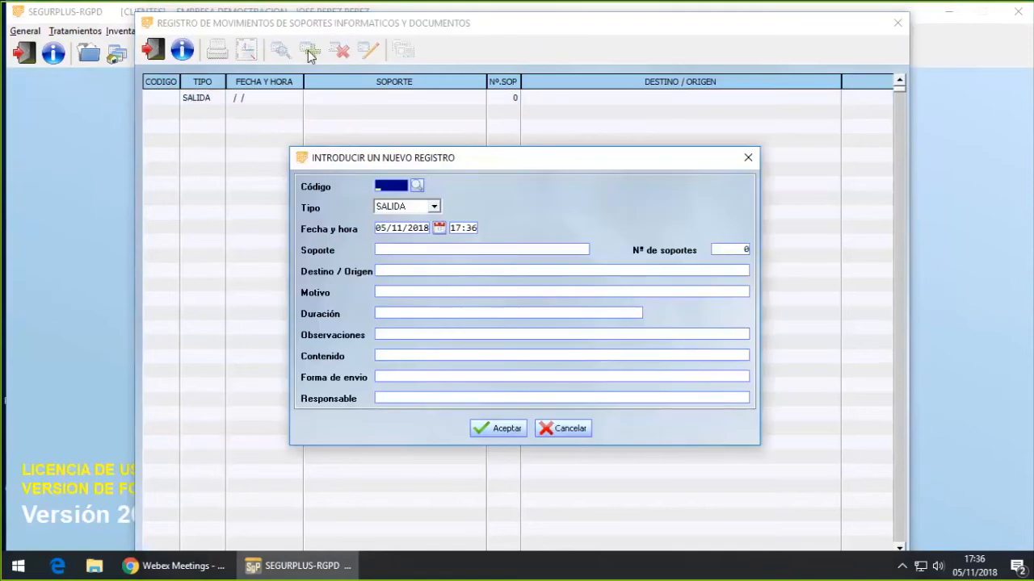
click(417, 186)
click(542, 329)
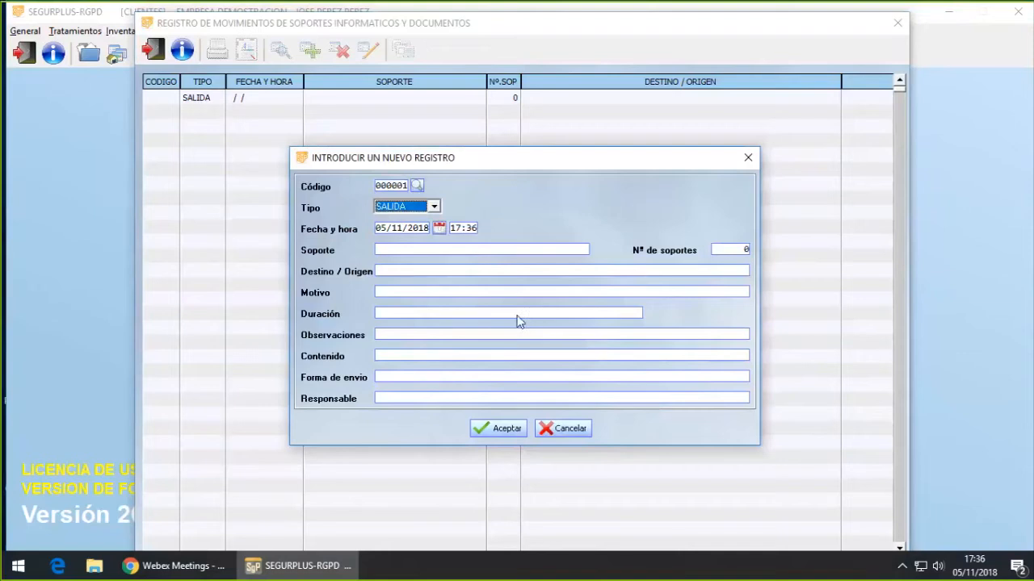
click(434, 207)
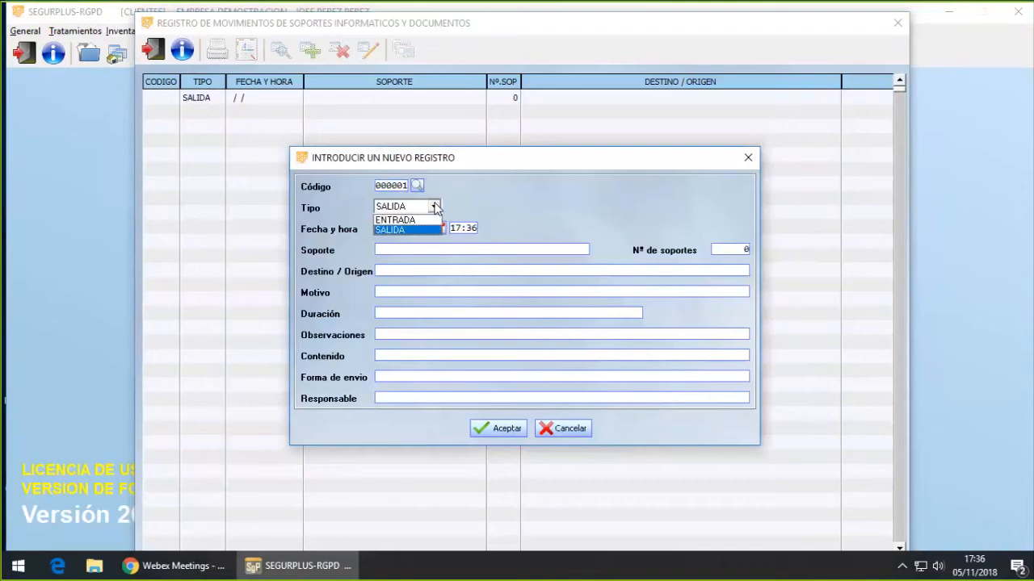
click(434, 208)
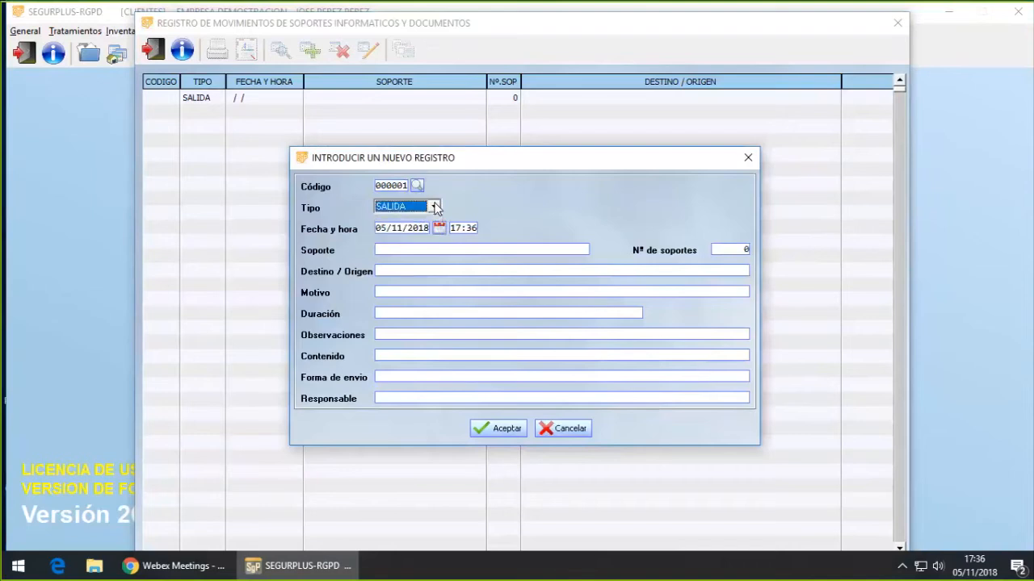
Review the movement record's fields from Soporte to Responsable and its Tipo options, then cancel and close the register
click(384, 252)
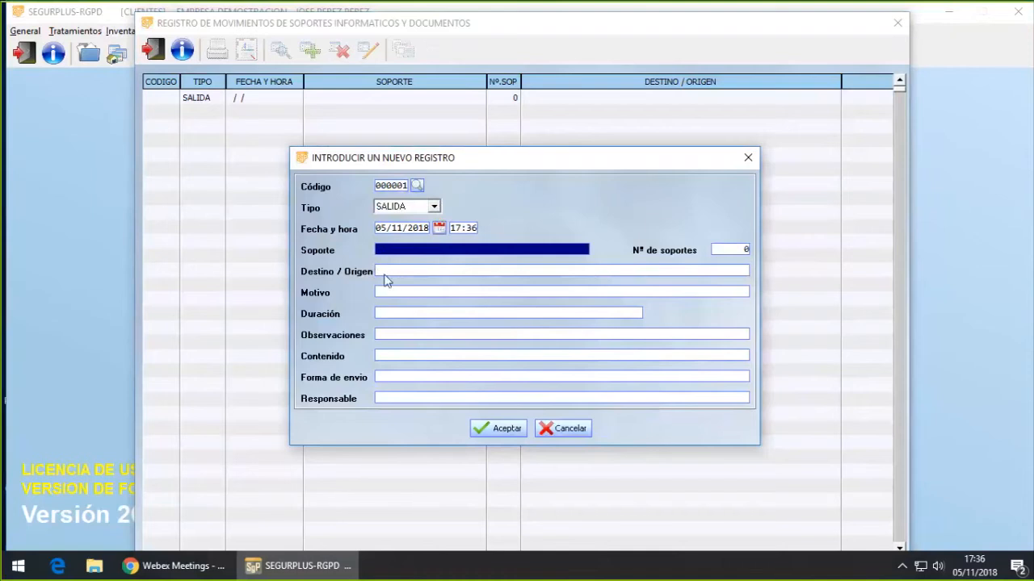
click(380, 272)
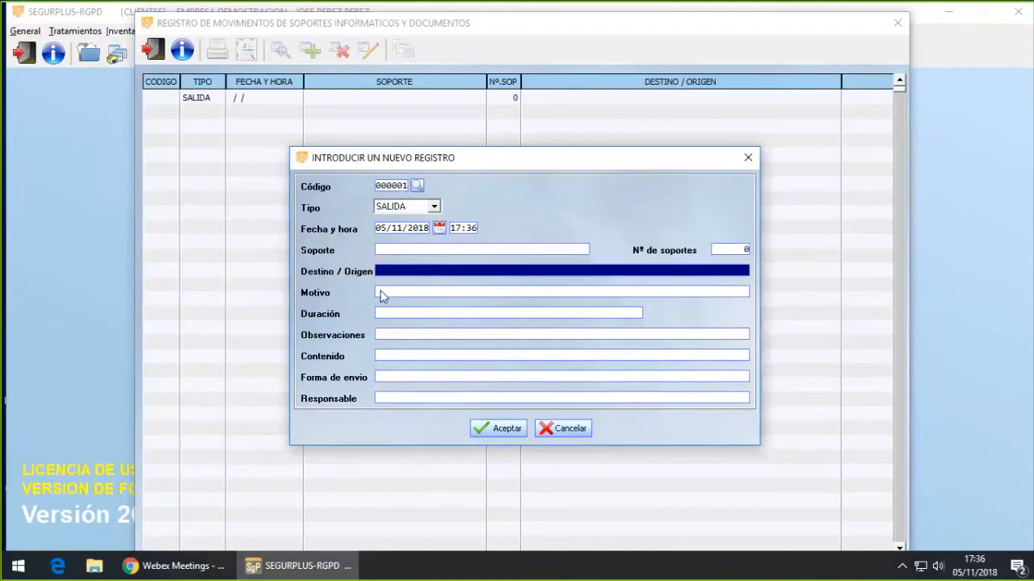
click(378, 294)
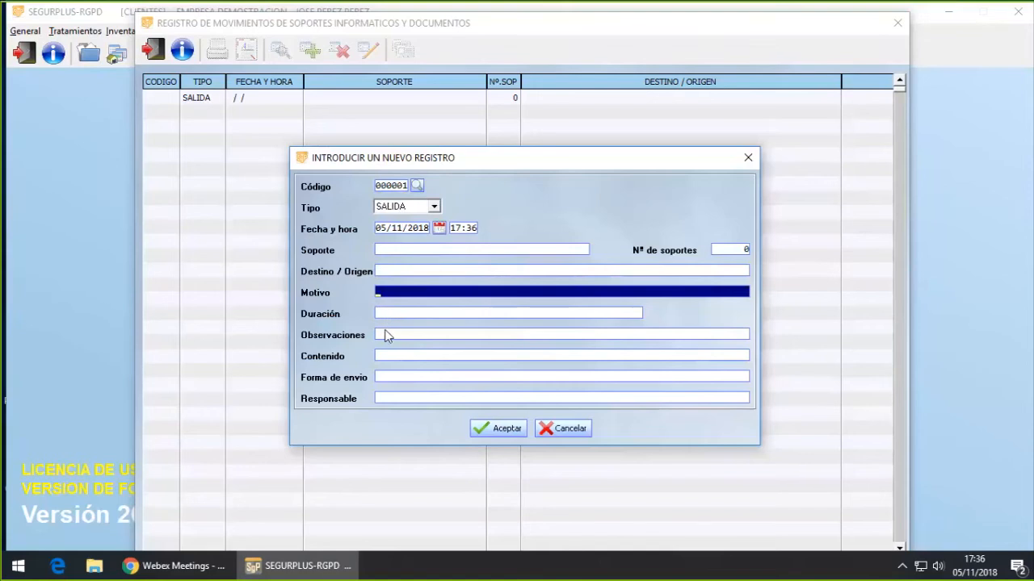
click(378, 354)
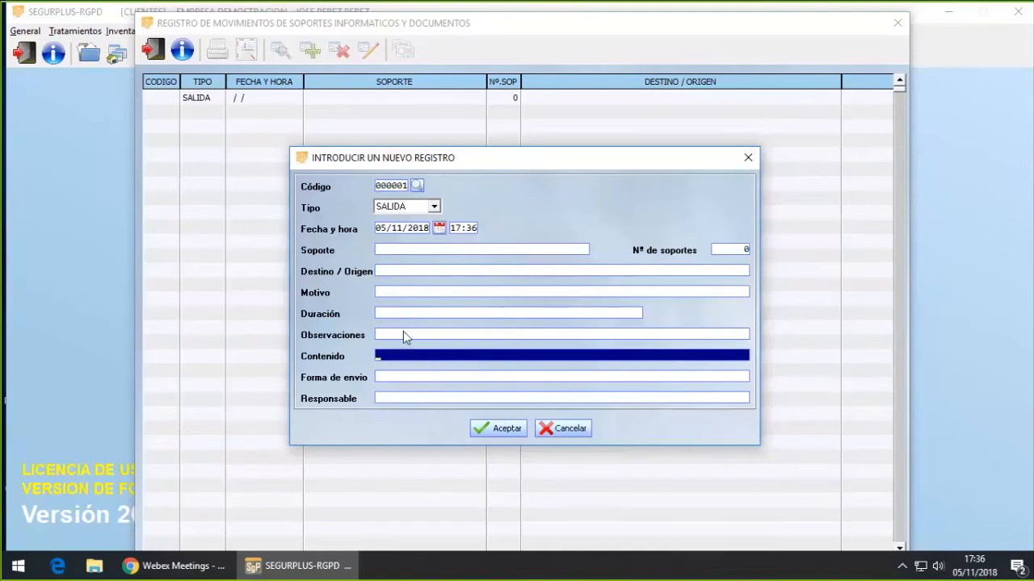
click(381, 377)
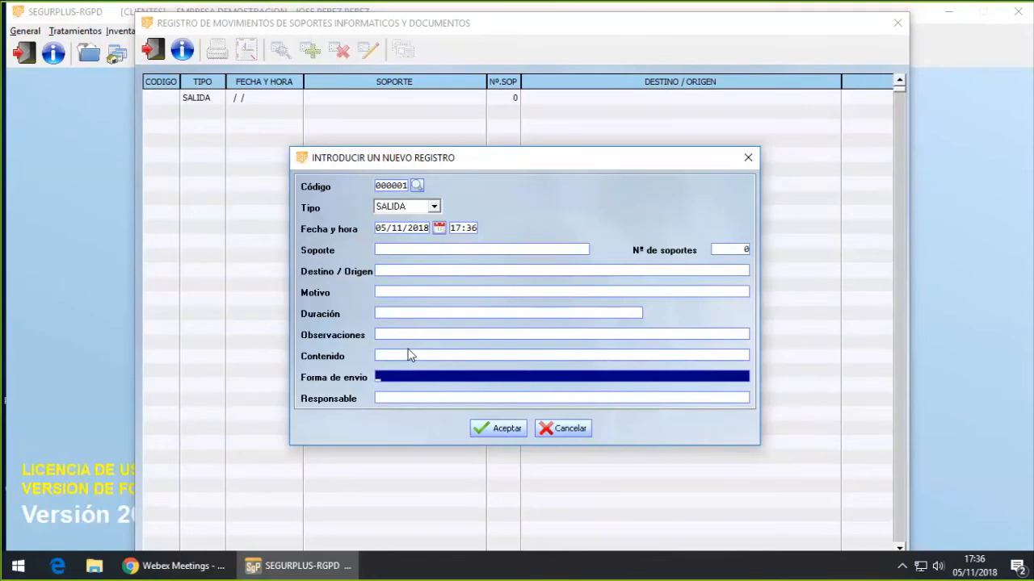
click(381, 401)
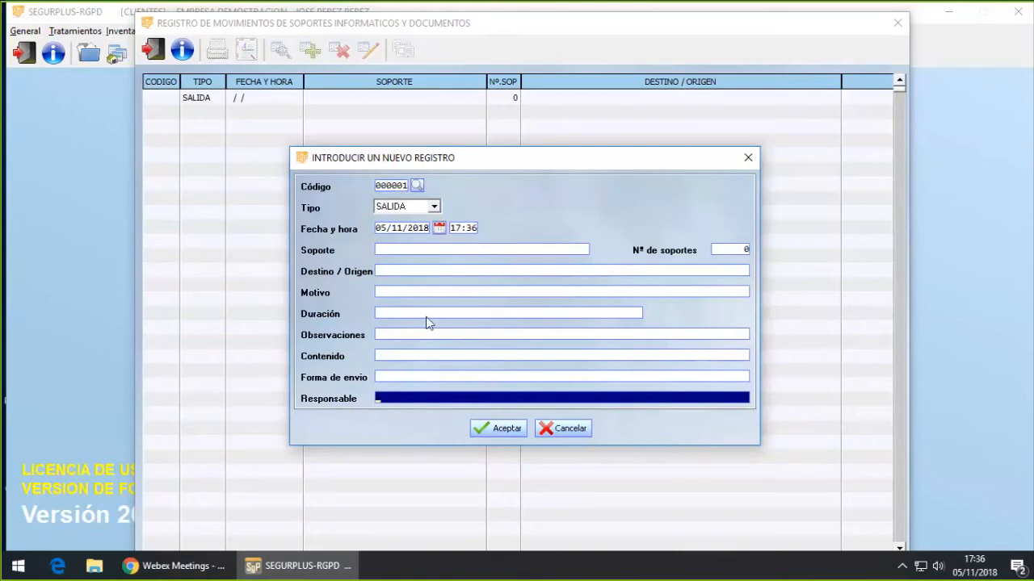
click(433, 208)
click(434, 208)
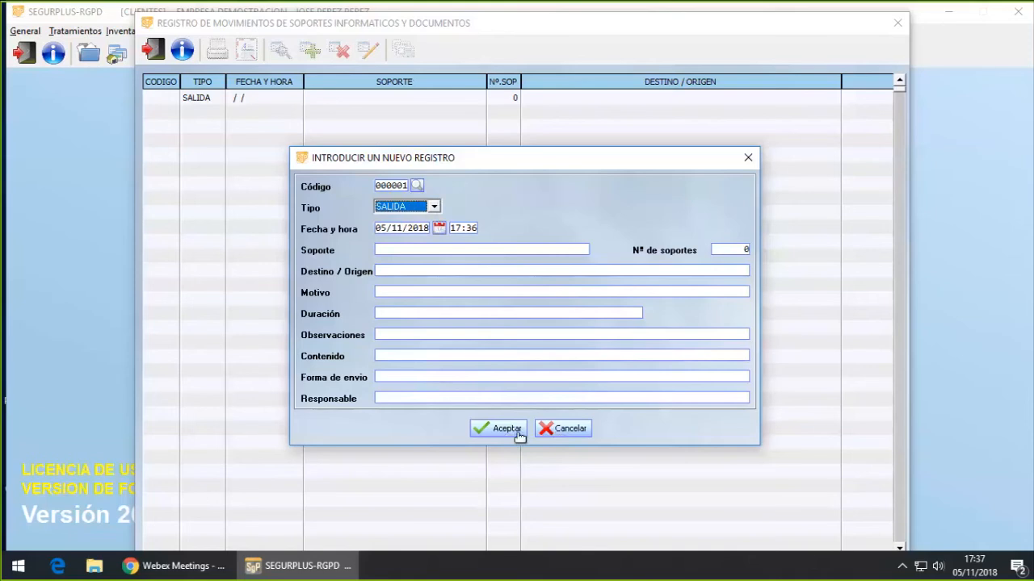
click(561, 431)
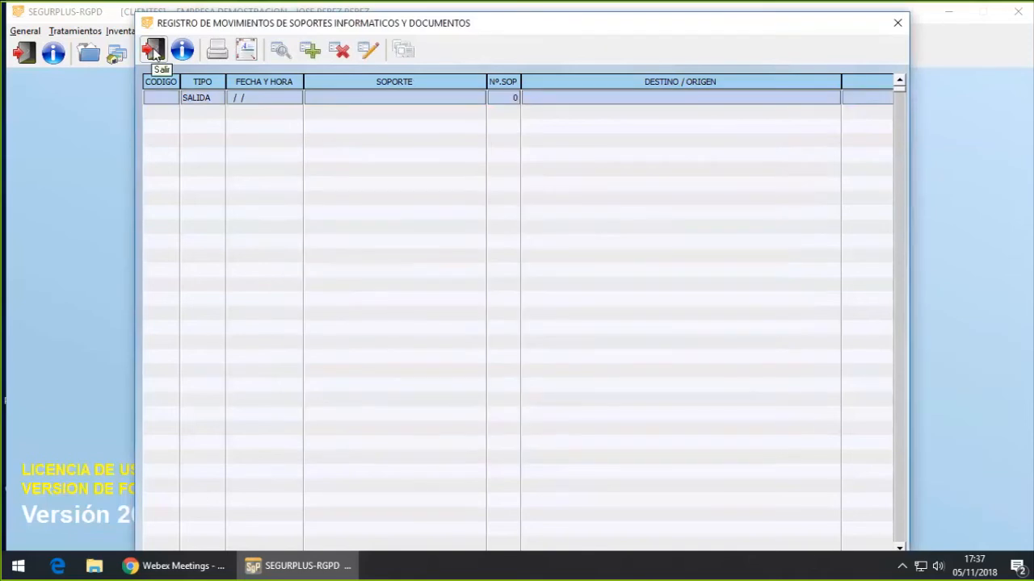
click(153, 52)
Start a new record in Registro de incidencias with code 1 and incident type INFECCION POR VIRUS INFORMATICO
click(131, 32)
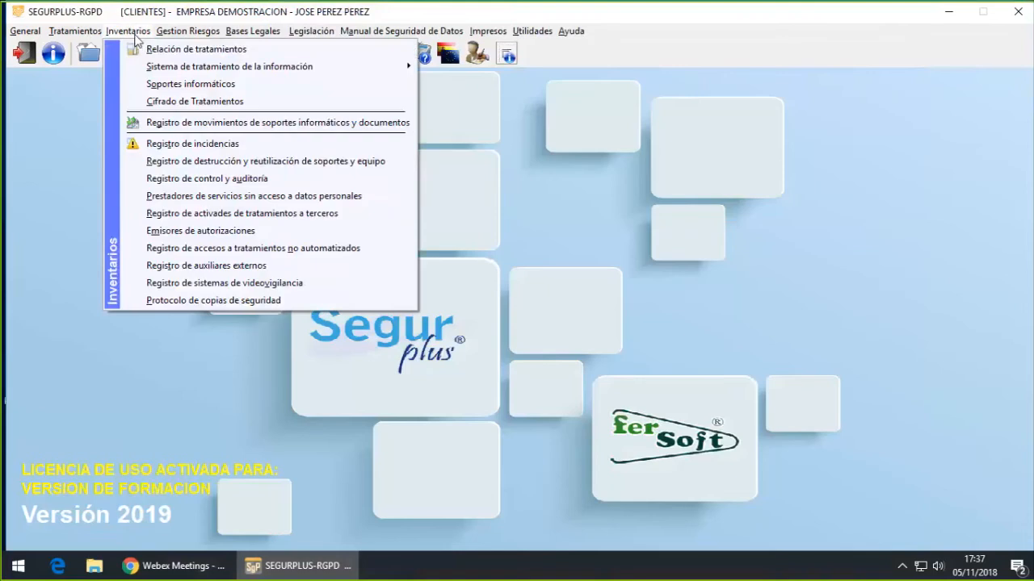
click(190, 144)
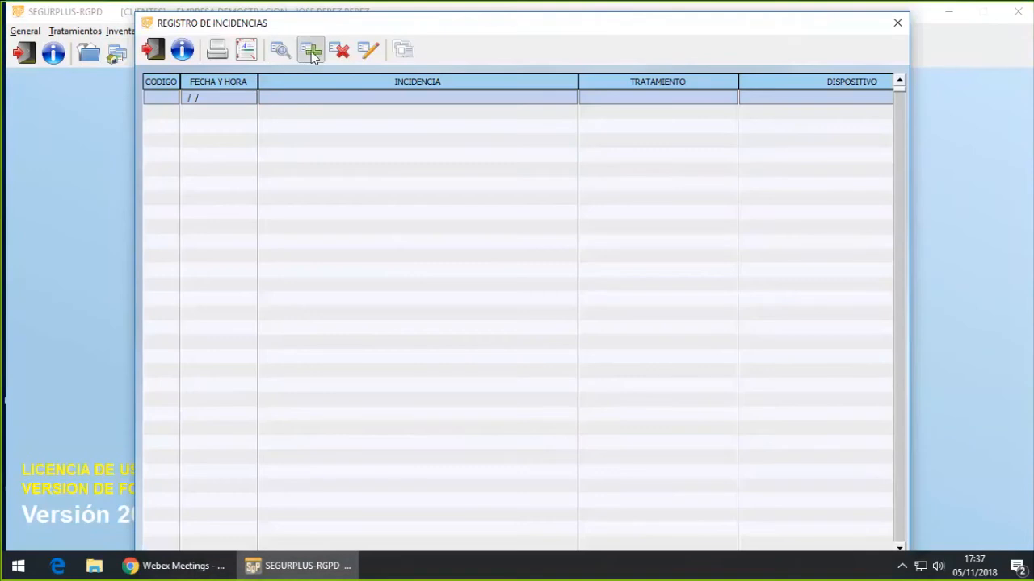
click(311, 51)
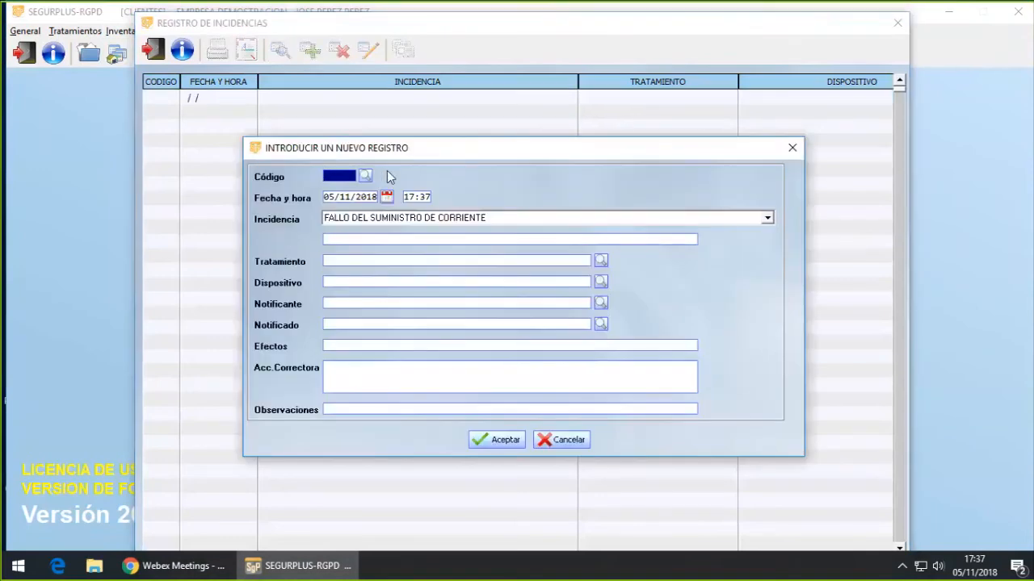
text(1)
key(Return)
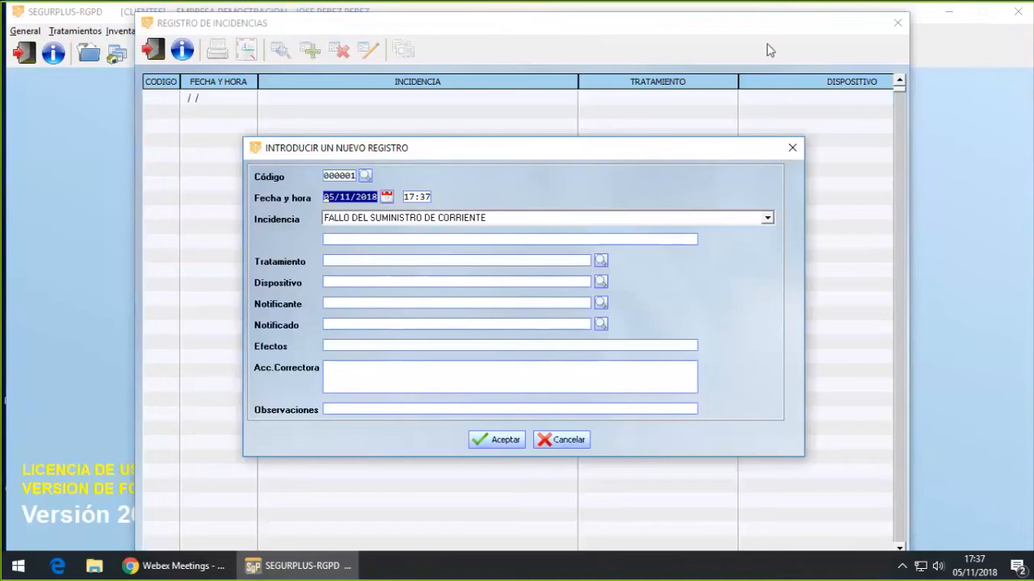
click(768, 220)
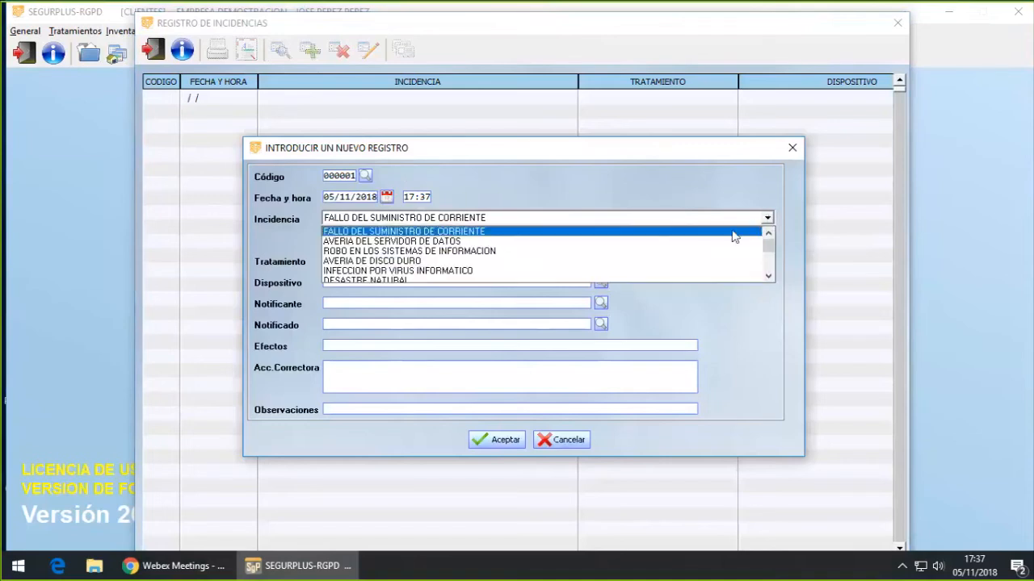
click(482, 273)
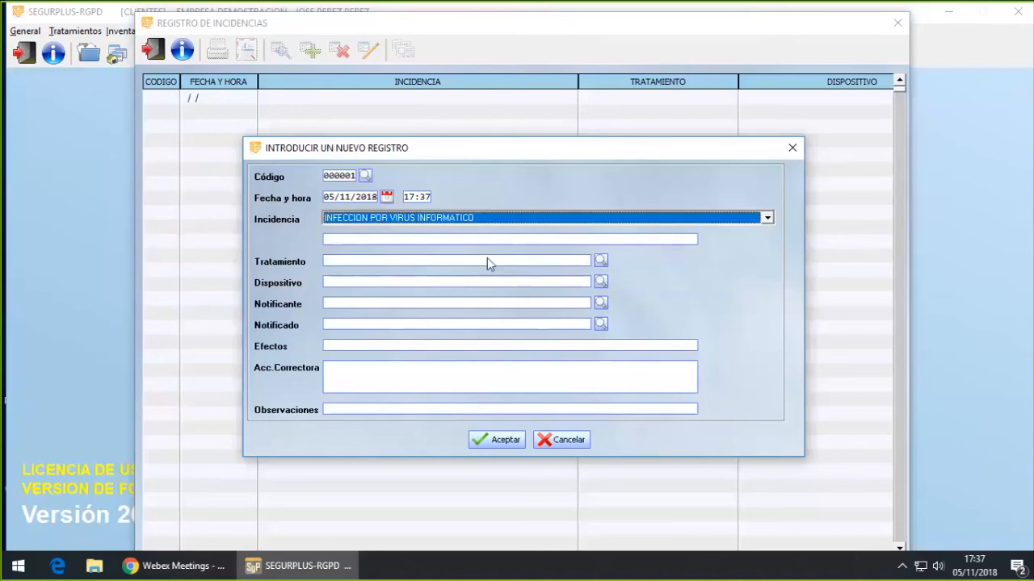
Review the incident record's fields from Tratamiento to Acc.Correctora, then cancel the record and close the register
click(328, 264)
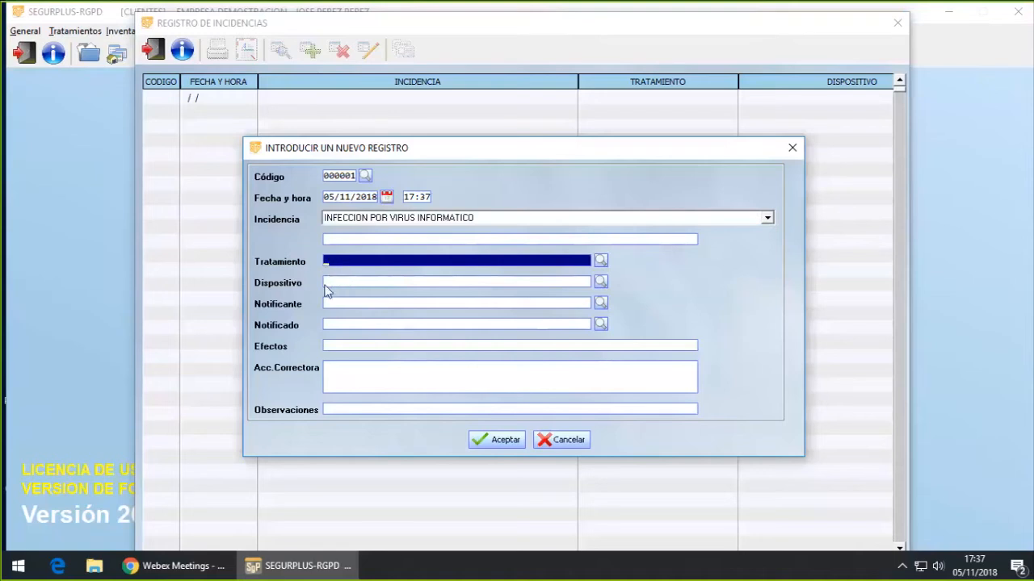
click(325, 284)
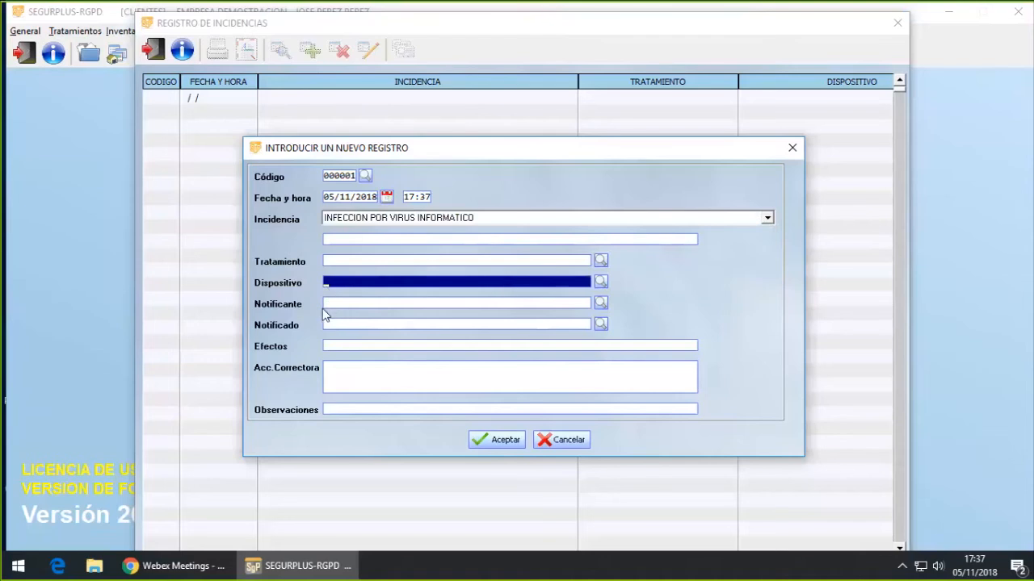
click(327, 305)
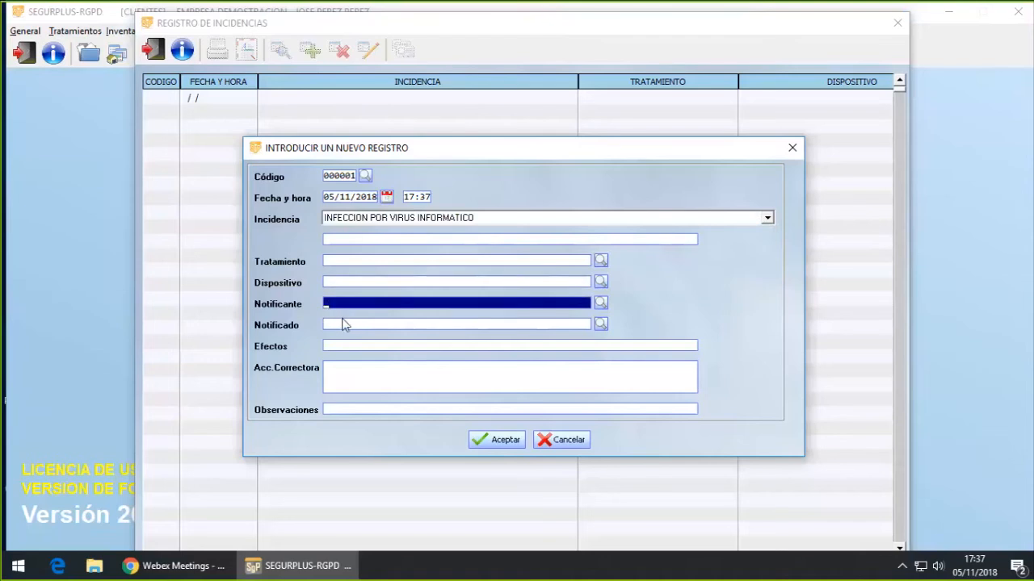
click(326, 326)
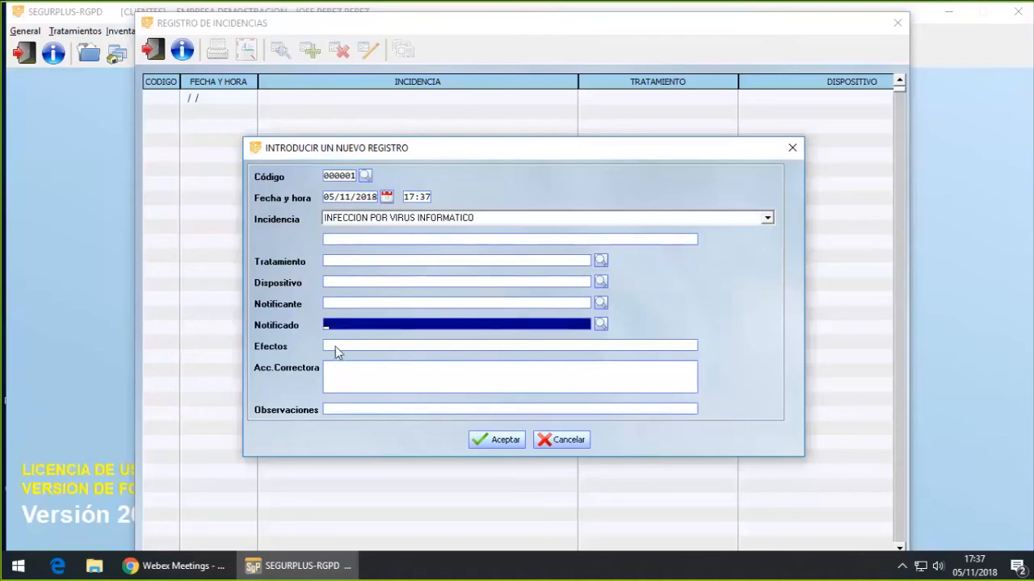
click(327, 346)
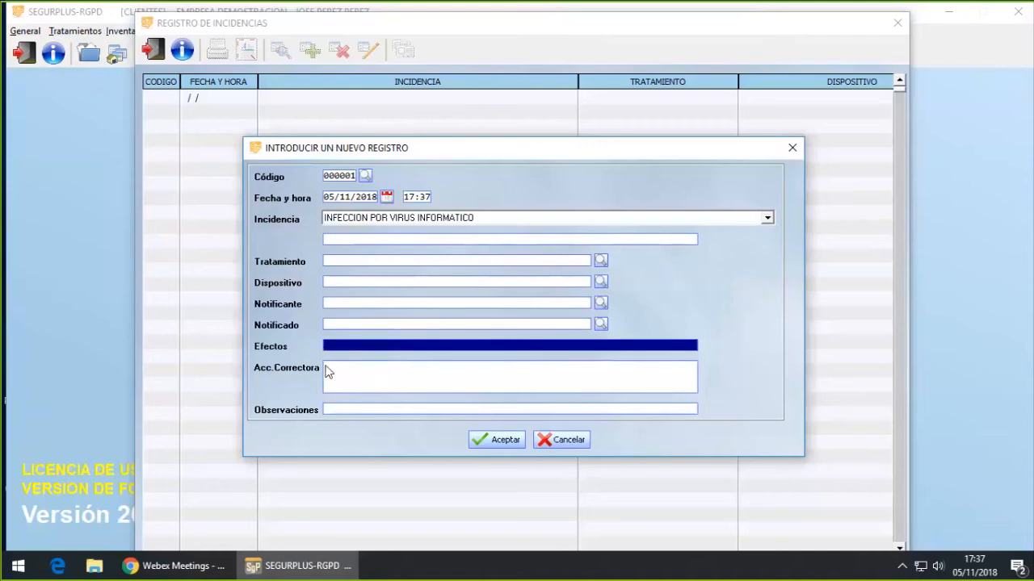
click(327, 371)
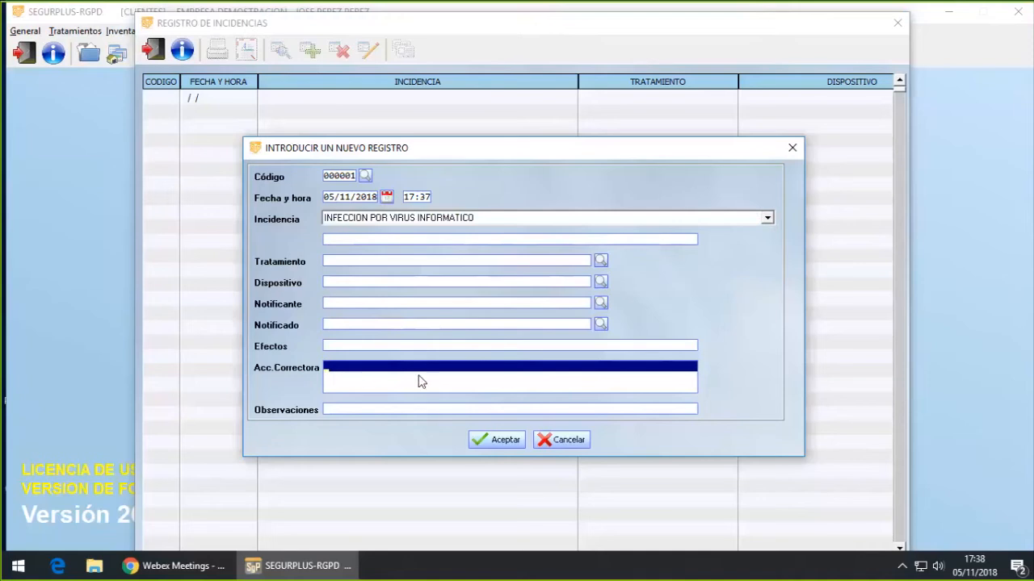
click(576, 443)
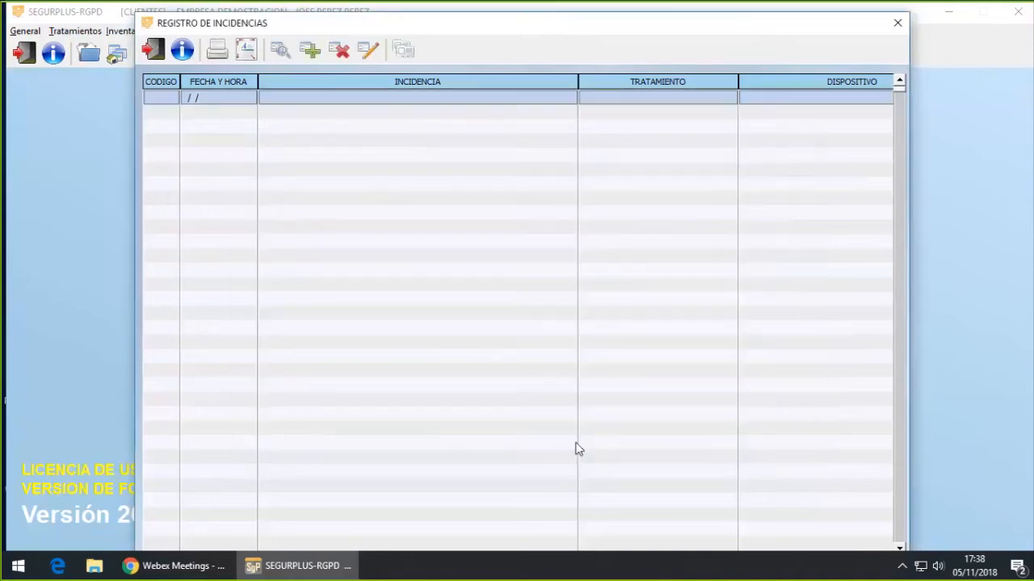
click(154, 50)
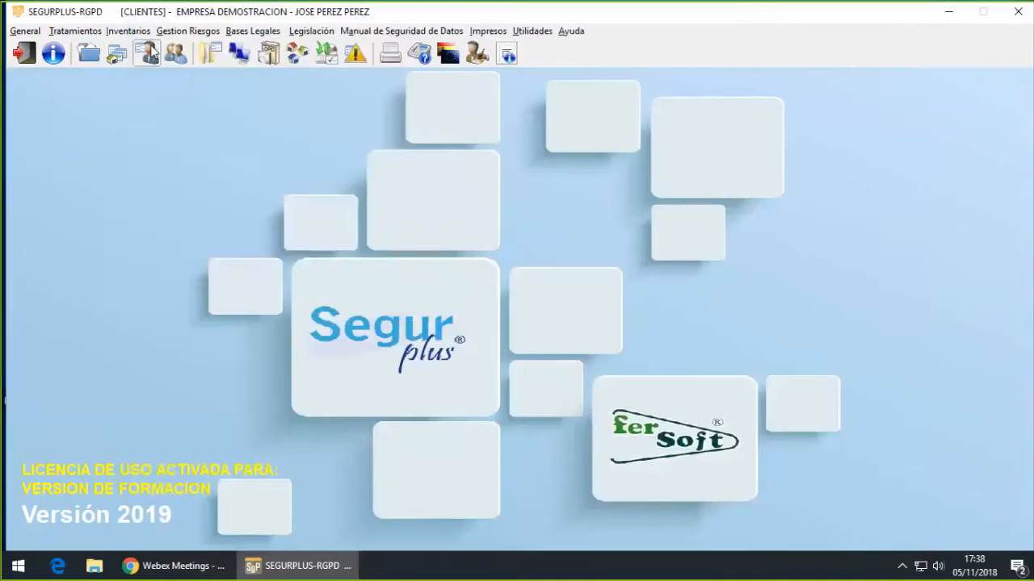
Start a record in Registro de destrucción y reutilización de soportes y equipo with Soporte/Equipo set to EQUIPO
click(130, 32)
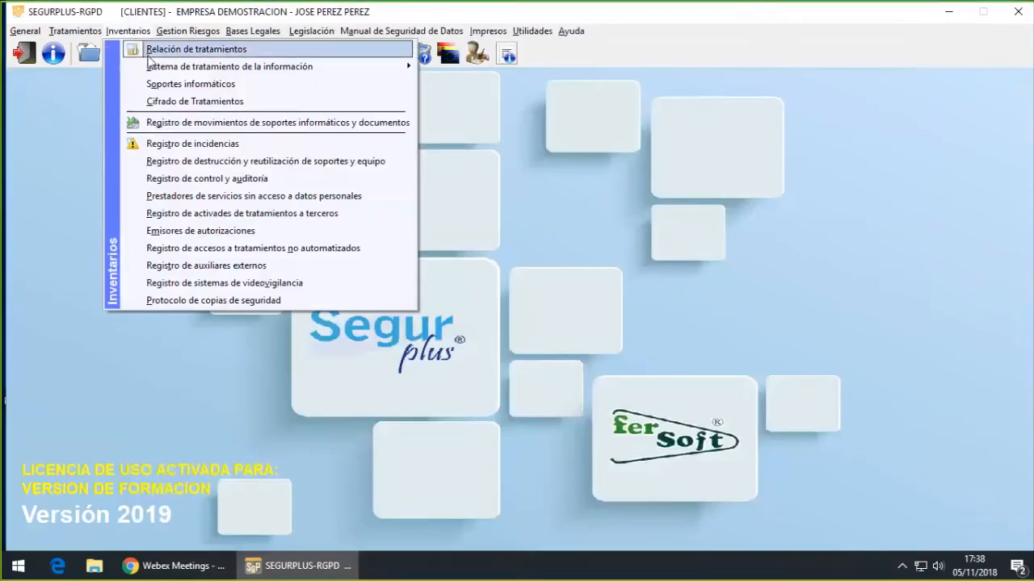
click(175, 163)
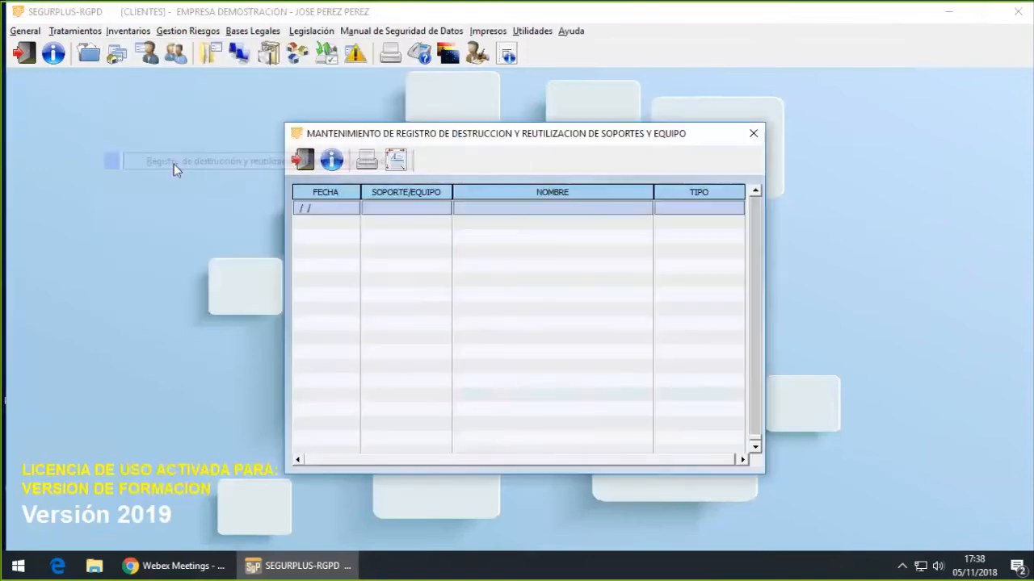
click(461, 162)
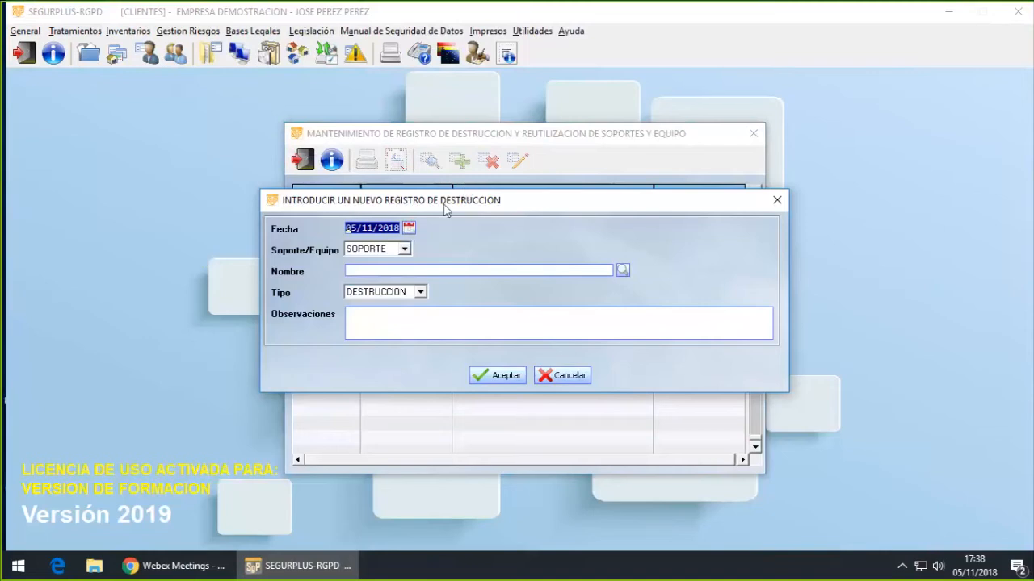
click(404, 249)
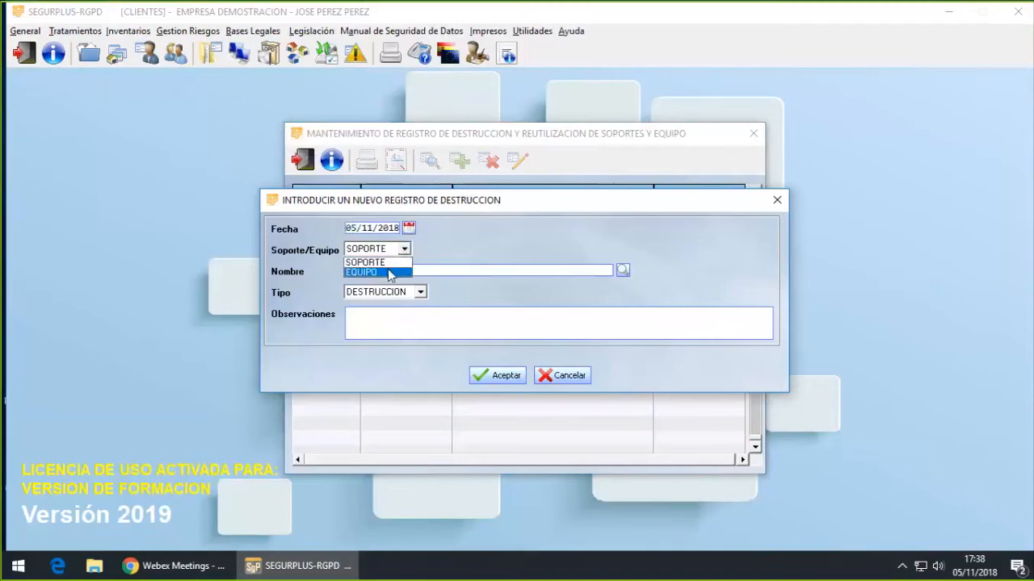
click(388, 273)
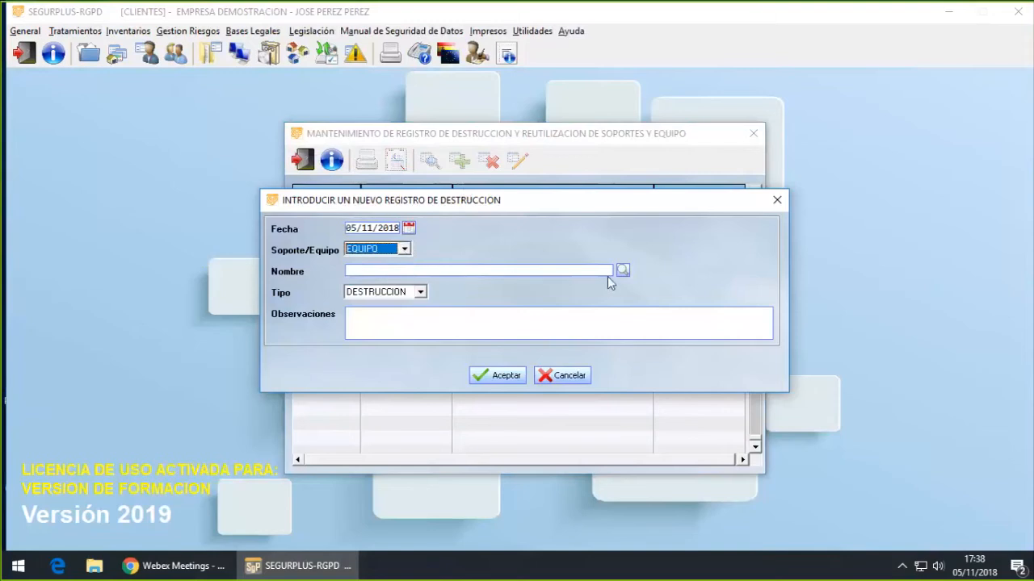
Review the destruction record's Nombre field, then cancel the record and close the register
click(356, 275)
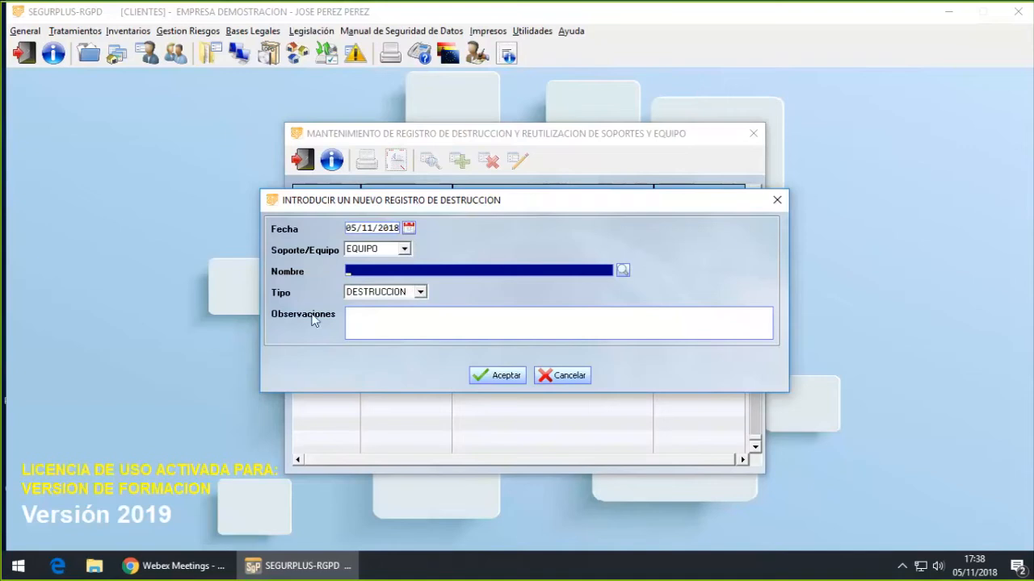
click(405, 252)
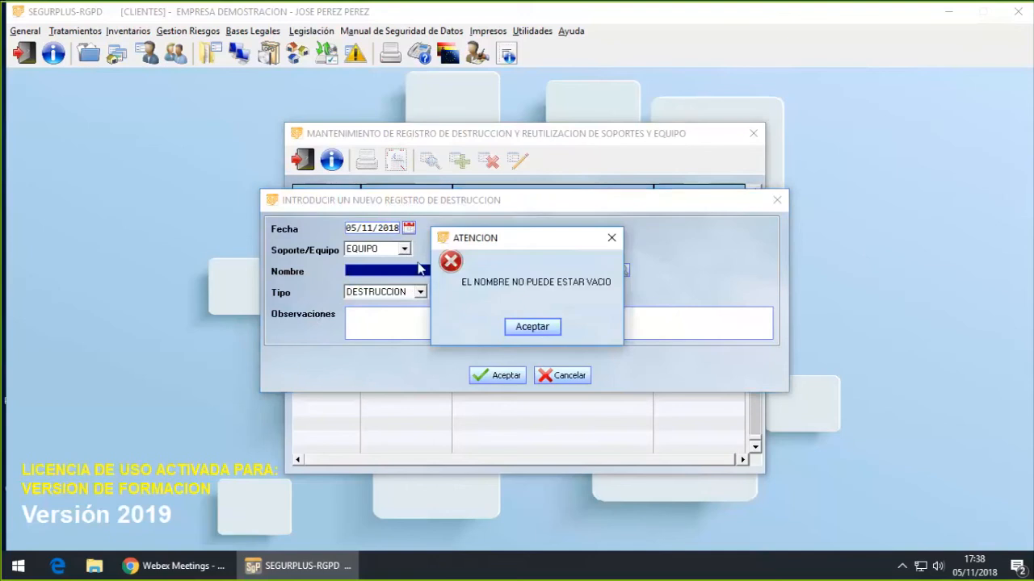
click(542, 328)
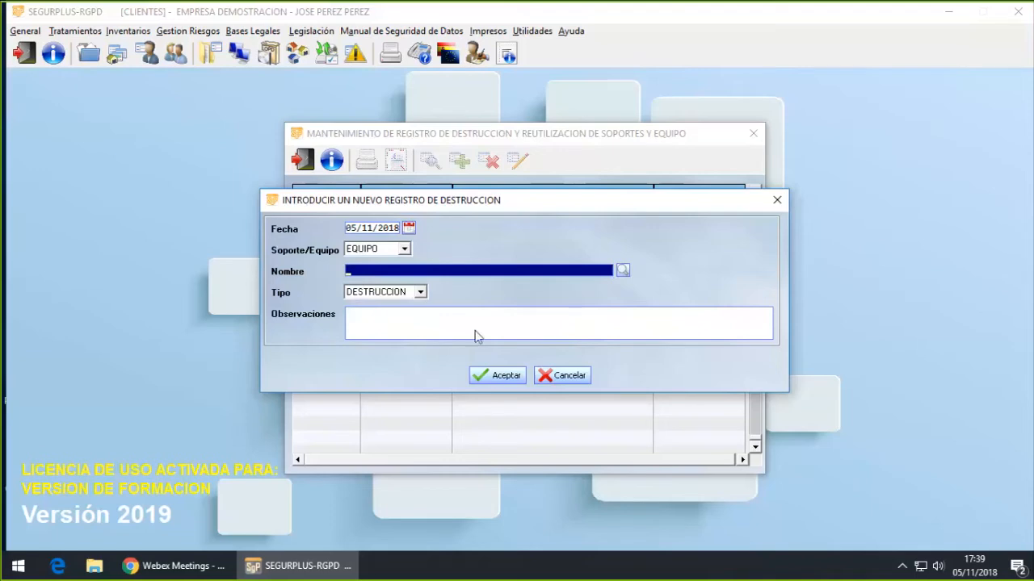
click(564, 377)
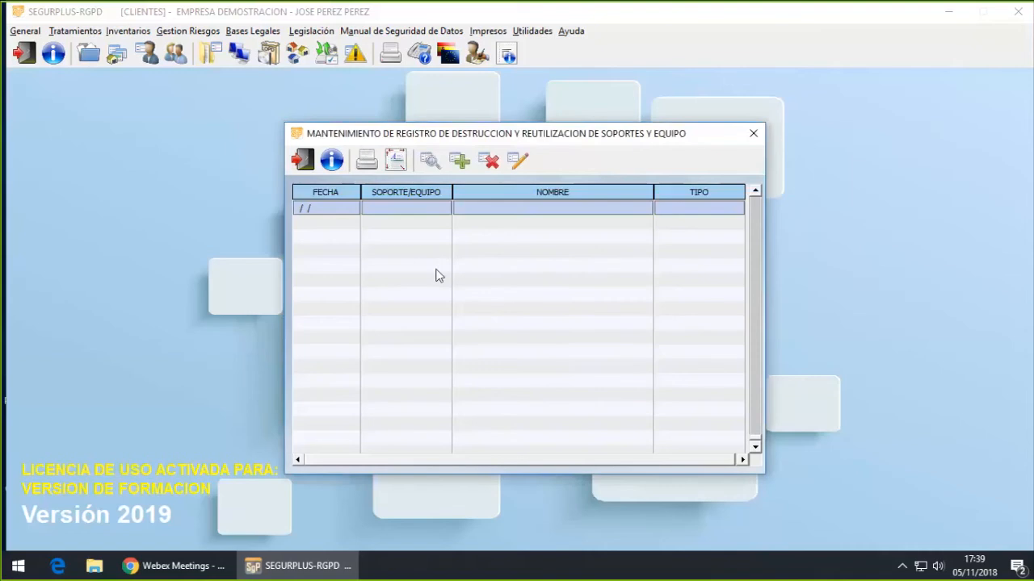
click(300, 160)
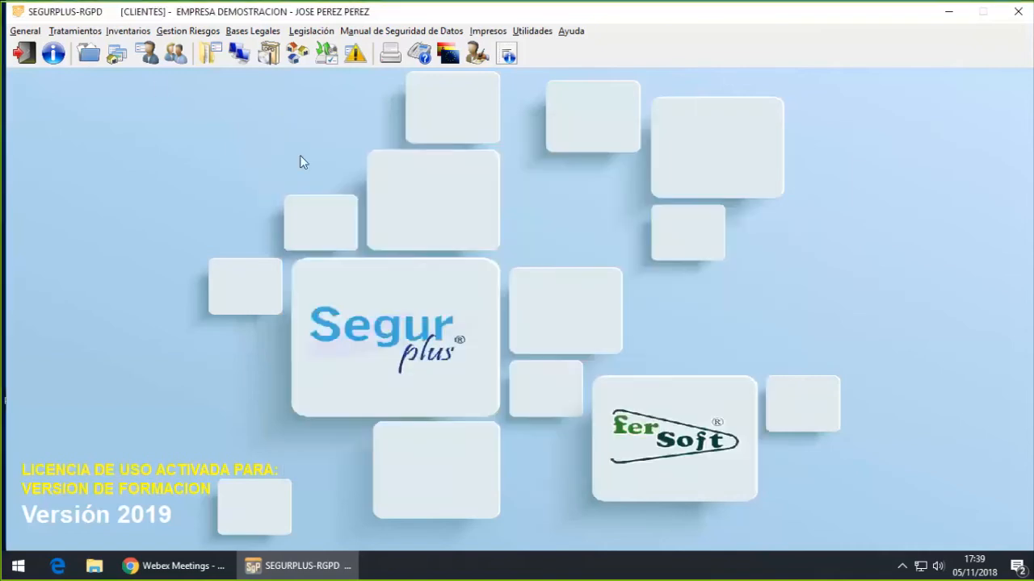
Reopen Registro de destrucción y reutilización de soportes y equipo to view its record-editing commands, then close it
click(178, 32)
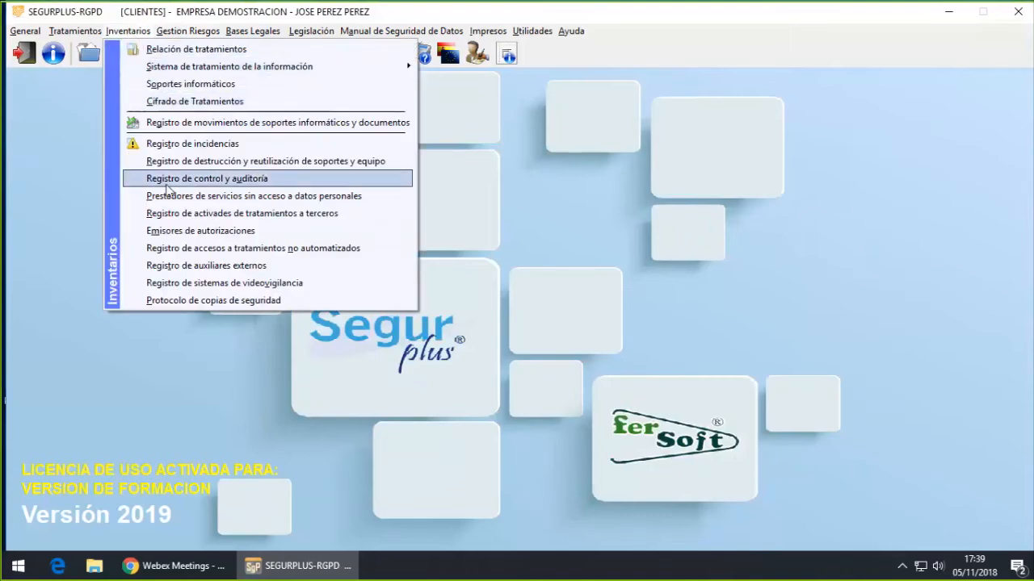
click(179, 162)
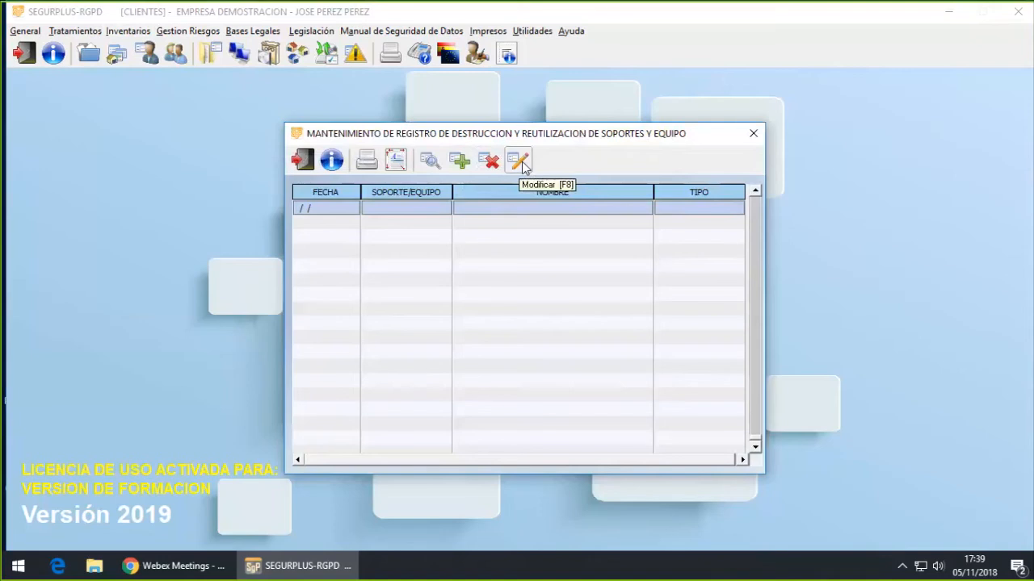
click(303, 161)
Review Anomalía and Acc.Correctora of the CONTROL DE COPIAS DE SEGURIDAD record in Registro de control y auditoría, then cancel and close the register
click(125, 34)
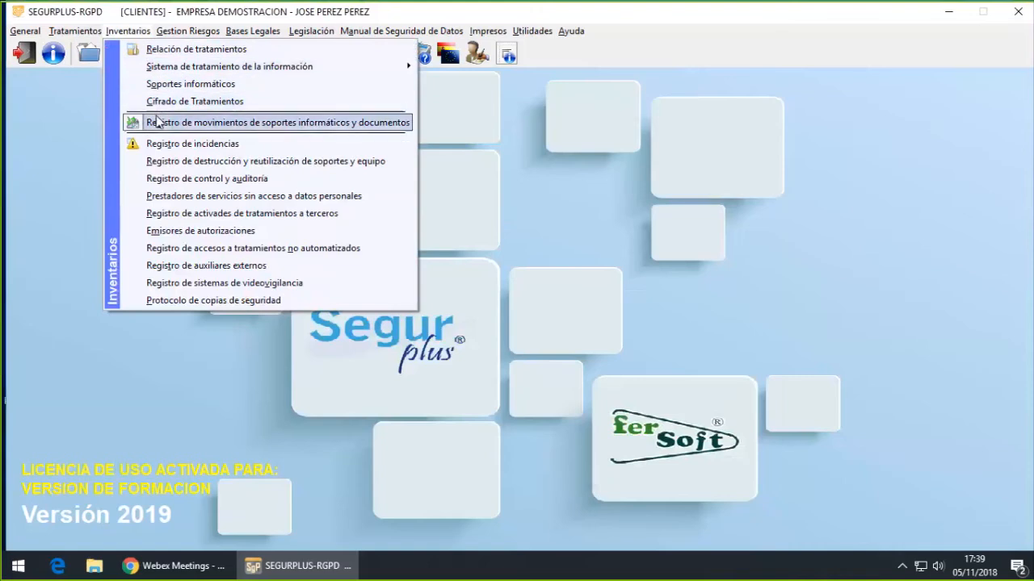
click(189, 179)
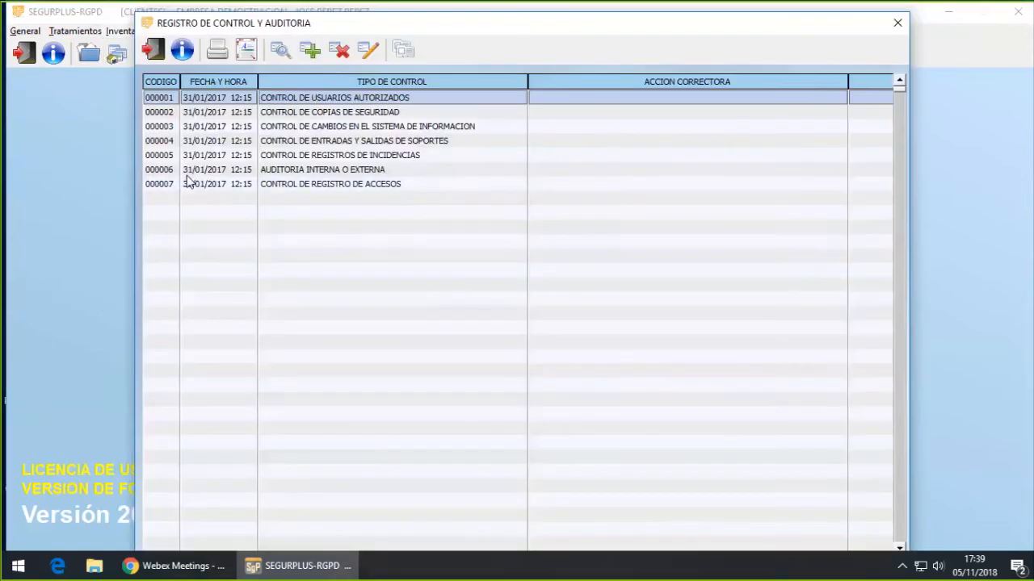
double_click(320, 113)
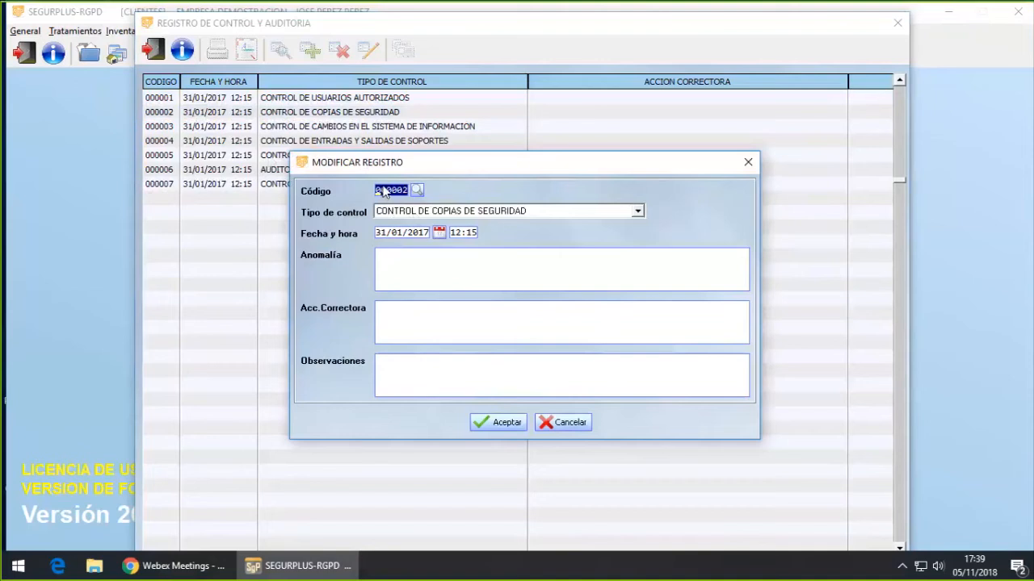
click(383, 258)
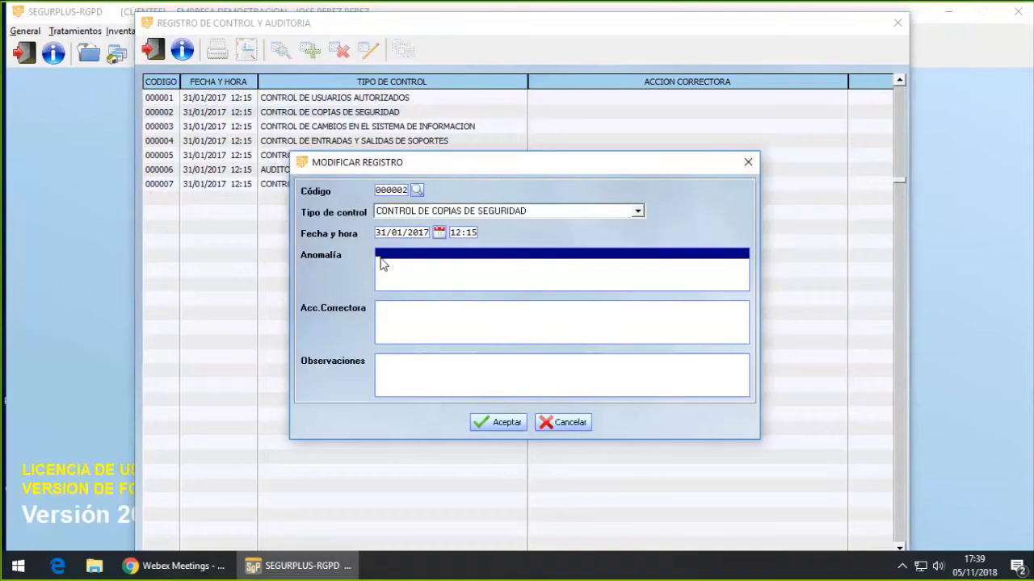
click(378, 314)
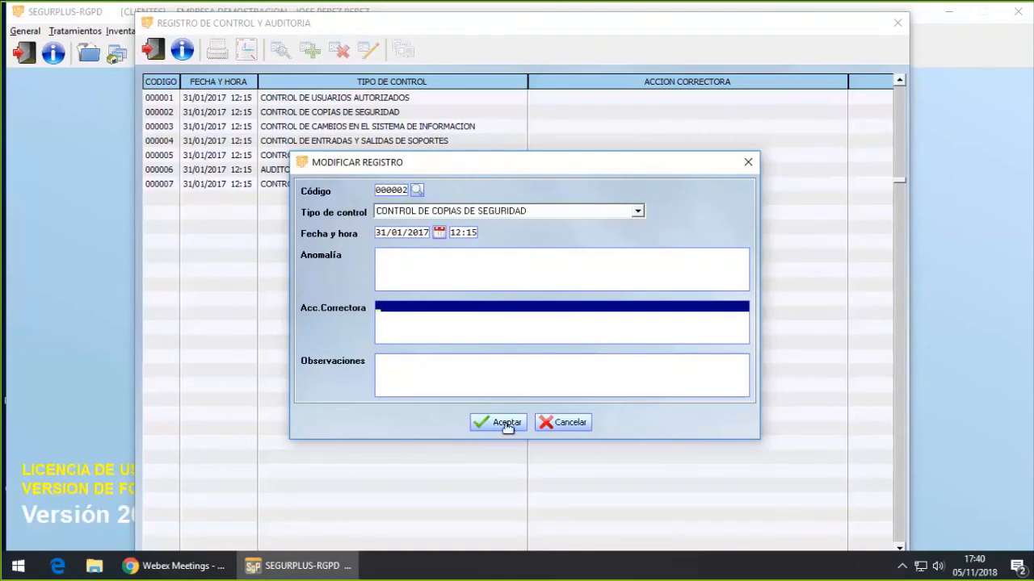
click(563, 423)
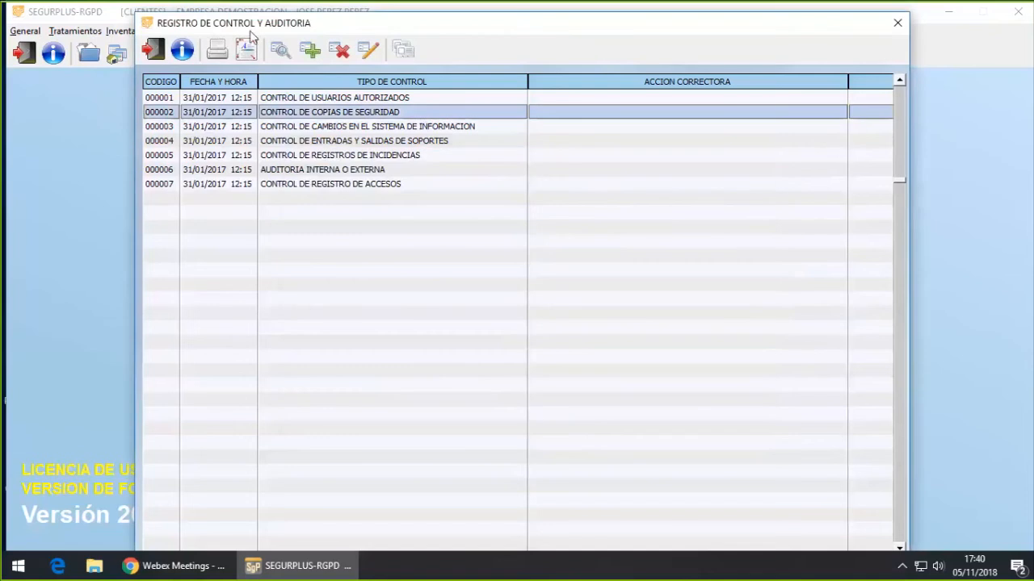
click(154, 50)
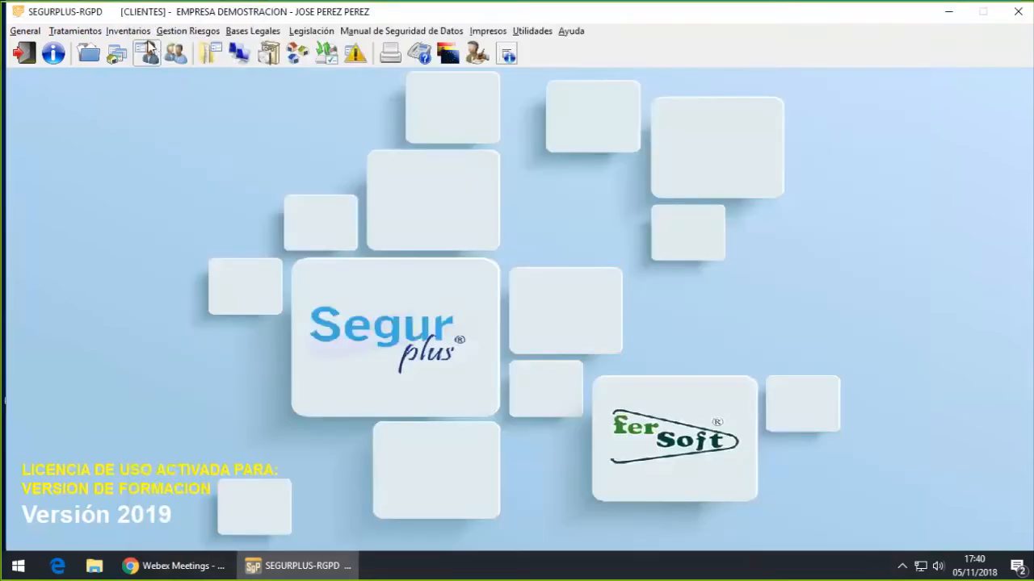
View the new-record form in Prestadores de servicios sin acceso a datos personales and cancel it
click(127, 32)
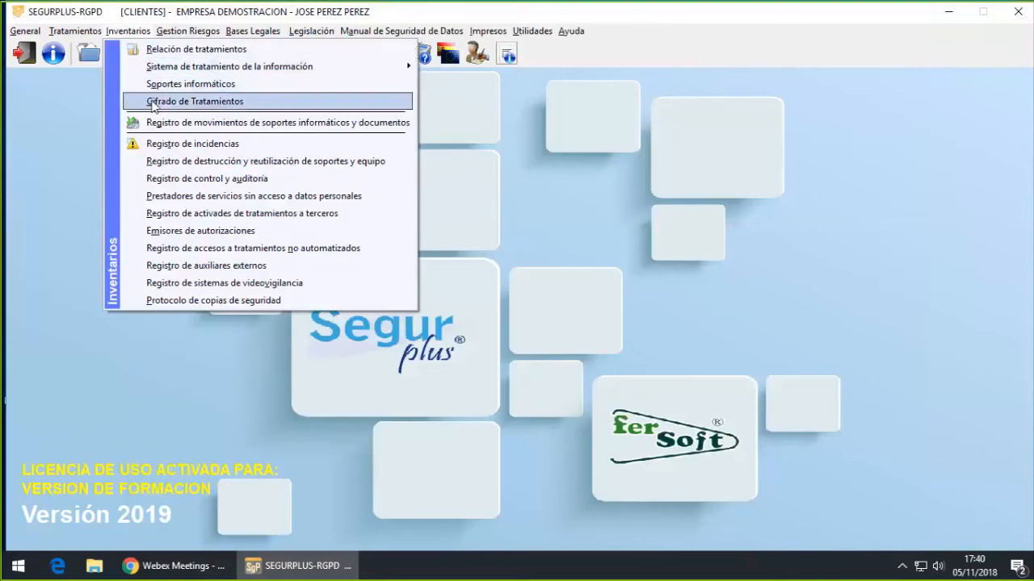
click(183, 198)
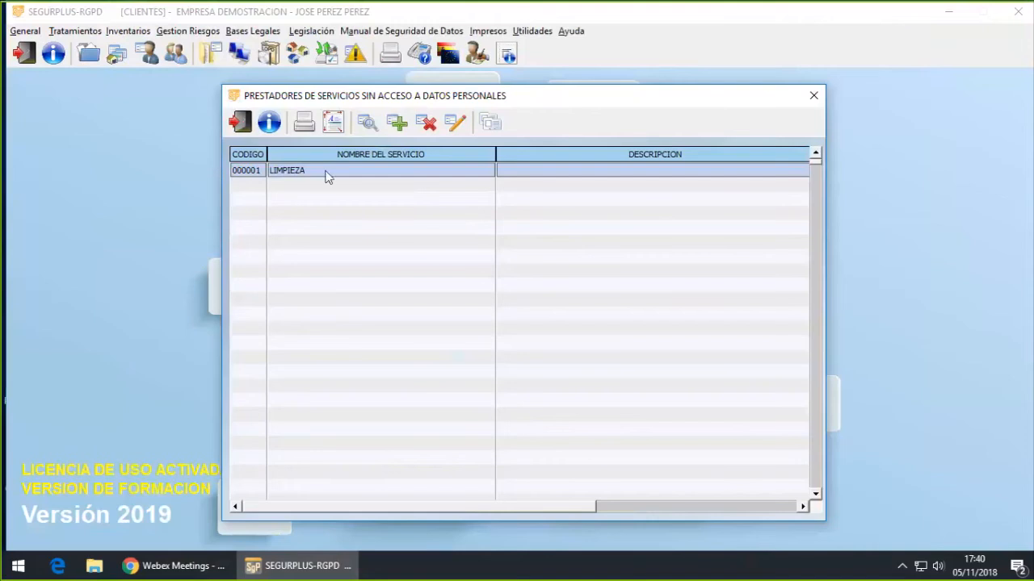
click(398, 123)
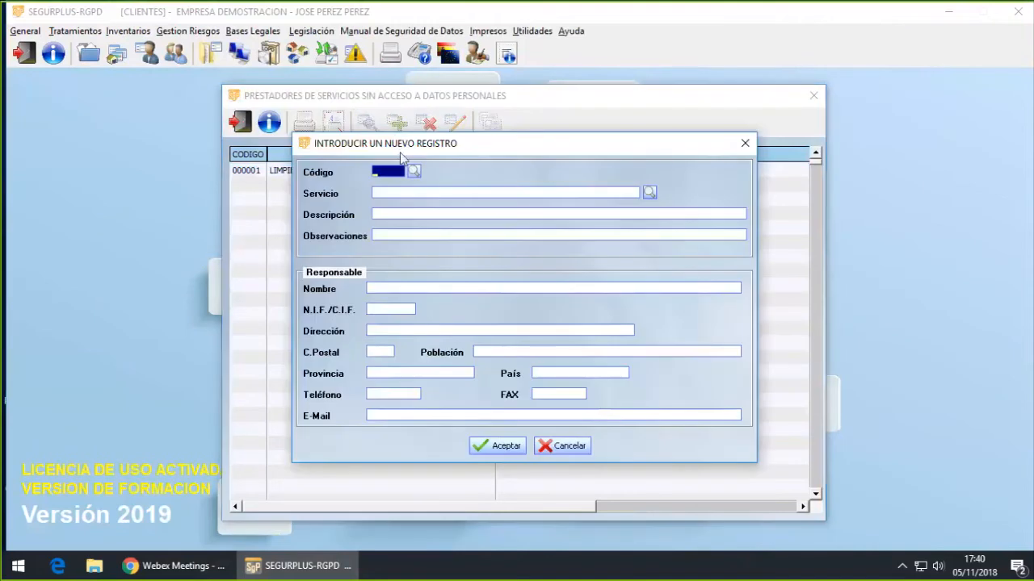
click(569, 444)
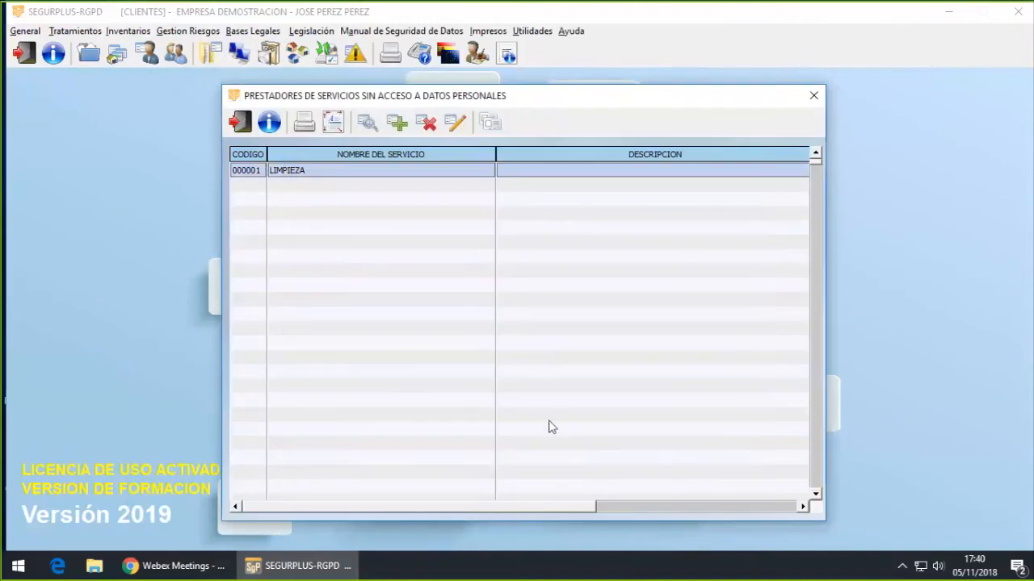
Review the LIMPIEZA record's Descripción and the Responsable section's Nombre field, then cancel the modification
double_click(300, 171)
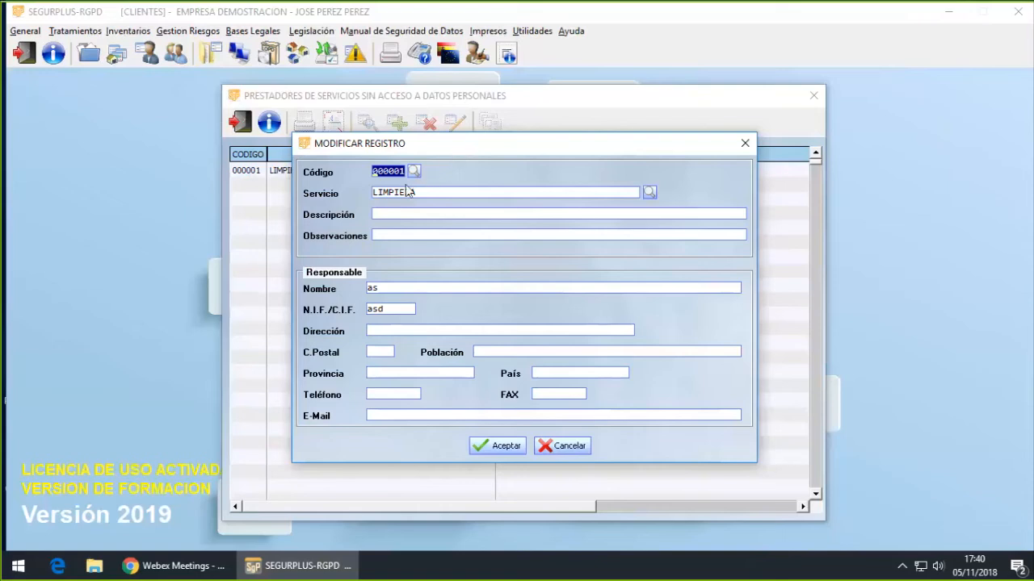
click(378, 216)
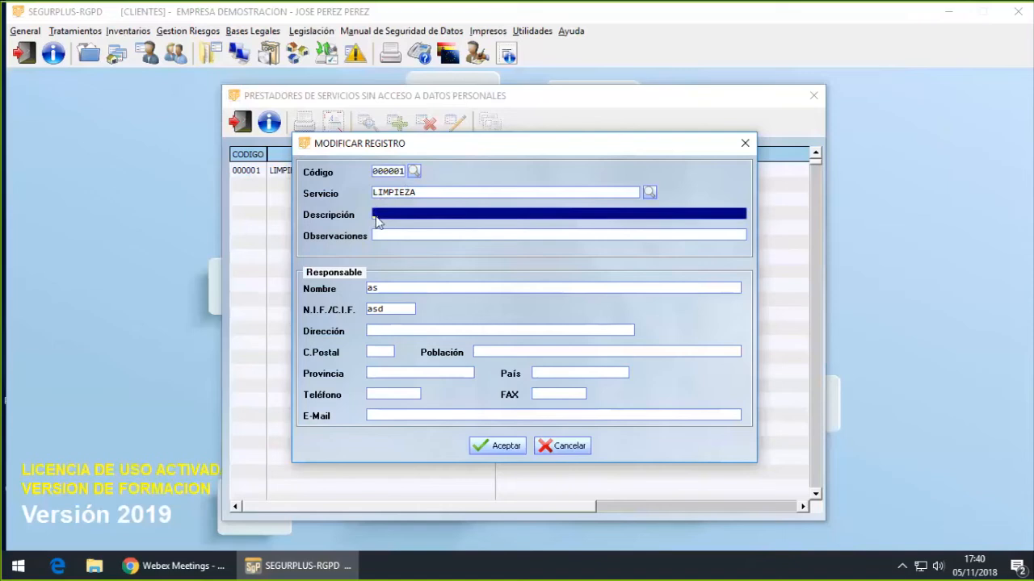
click(371, 292)
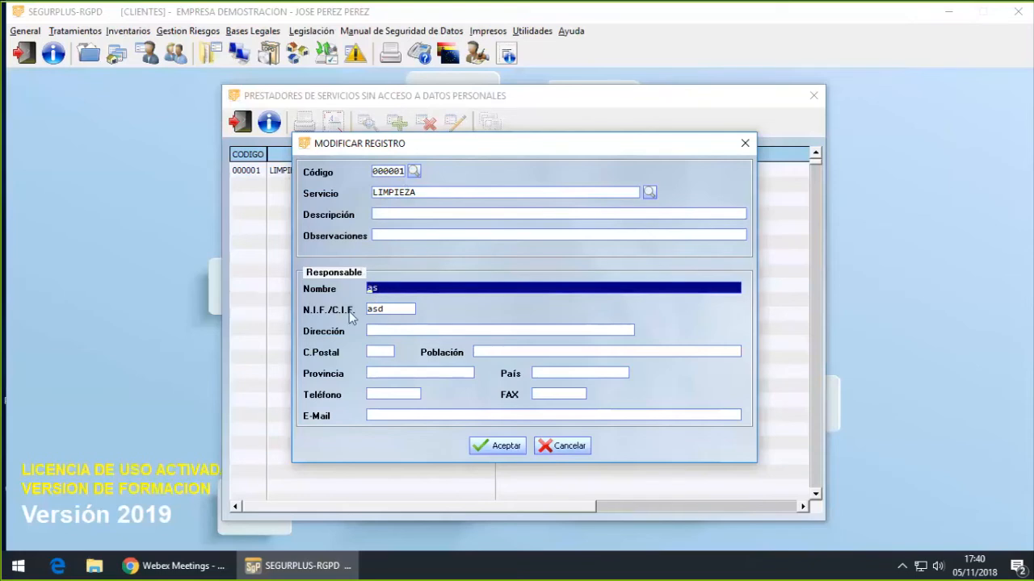
click(563, 449)
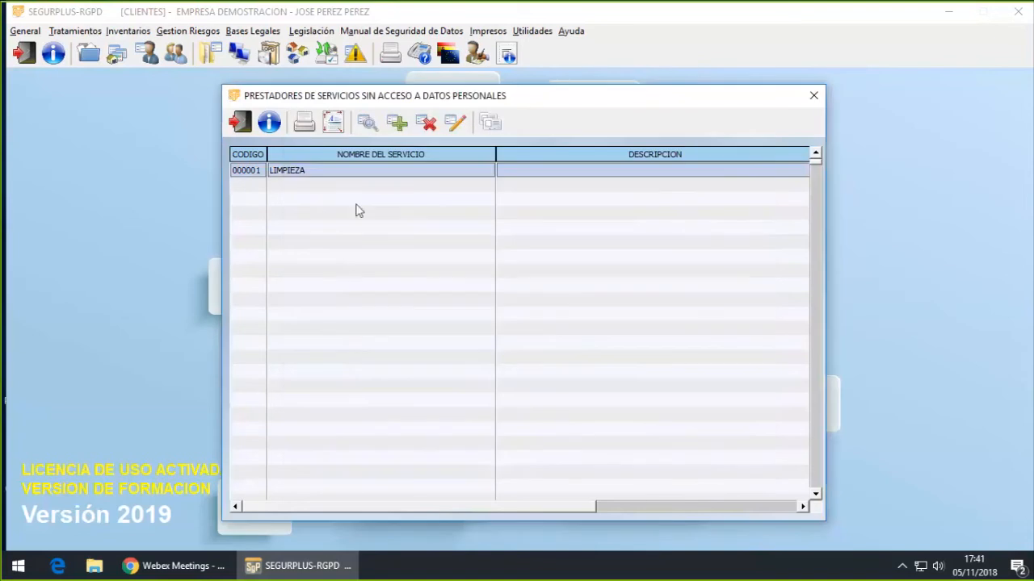
Review the PRIMARIO record's grantable authorizations and delegating-subject field in Emisores de autorizaciones, then accept the record
click(236, 114)
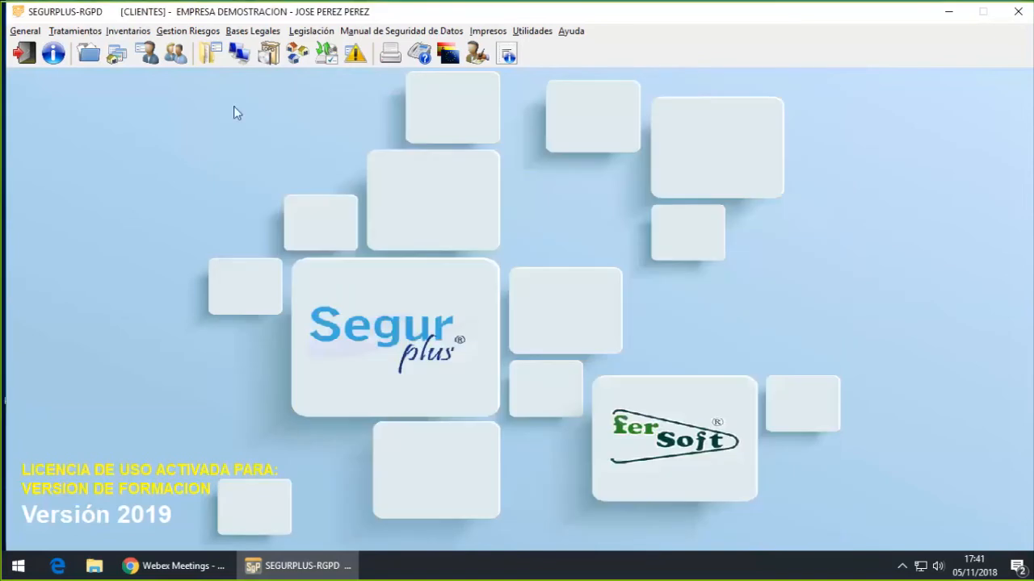
click(140, 32)
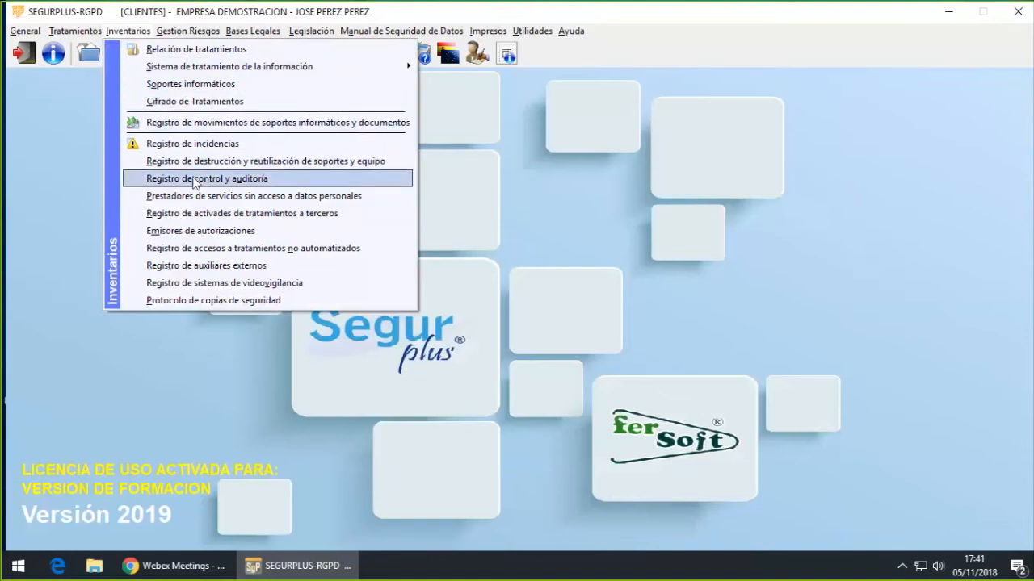
click(204, 232)
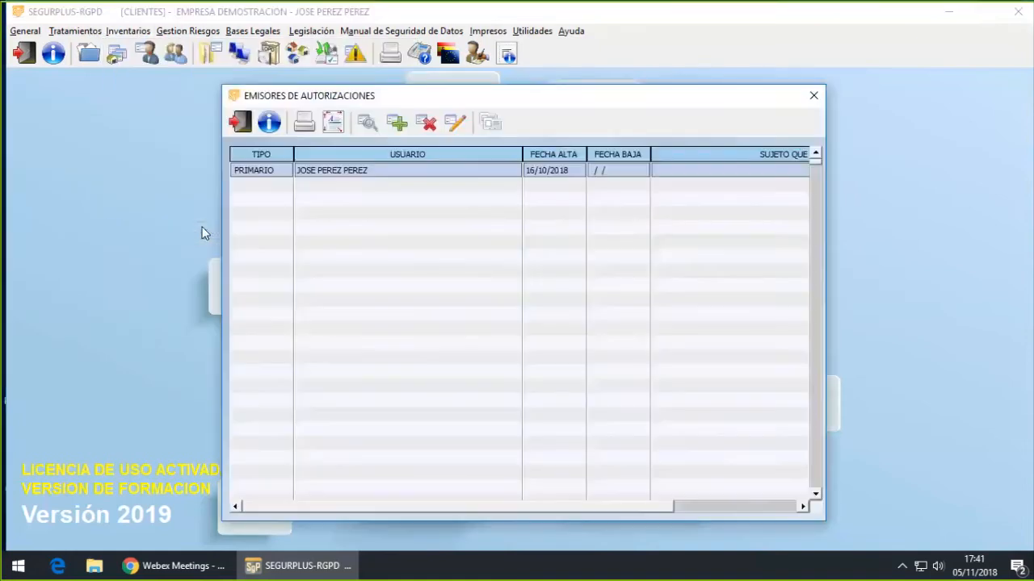
double_click(386, 173)
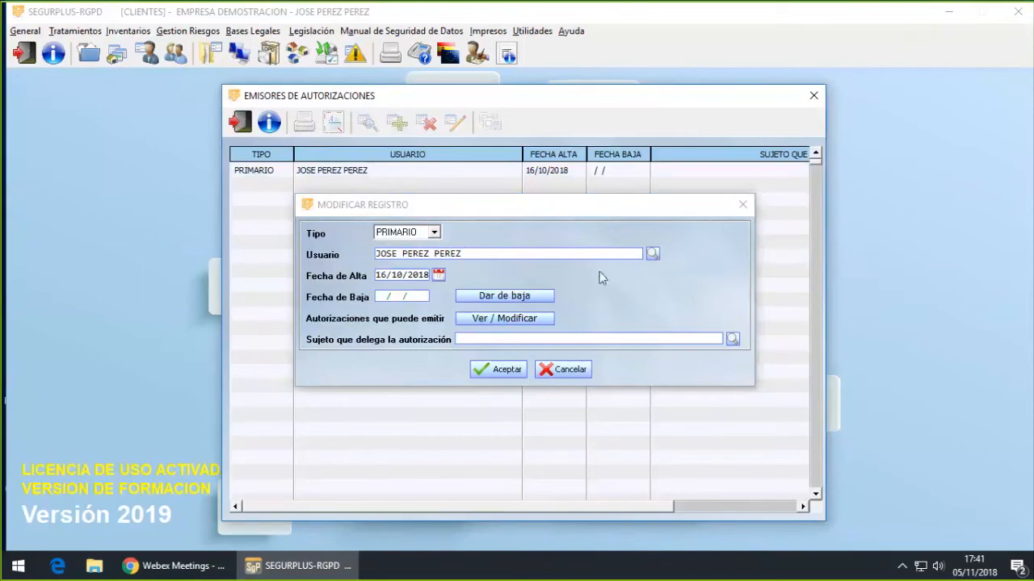
click(515, 317)
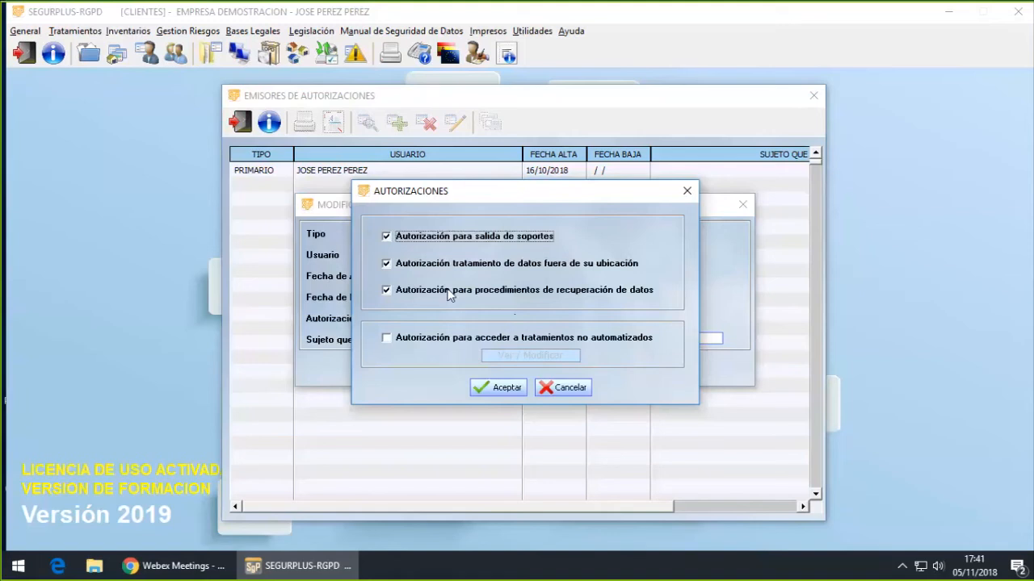
click(569, 388)
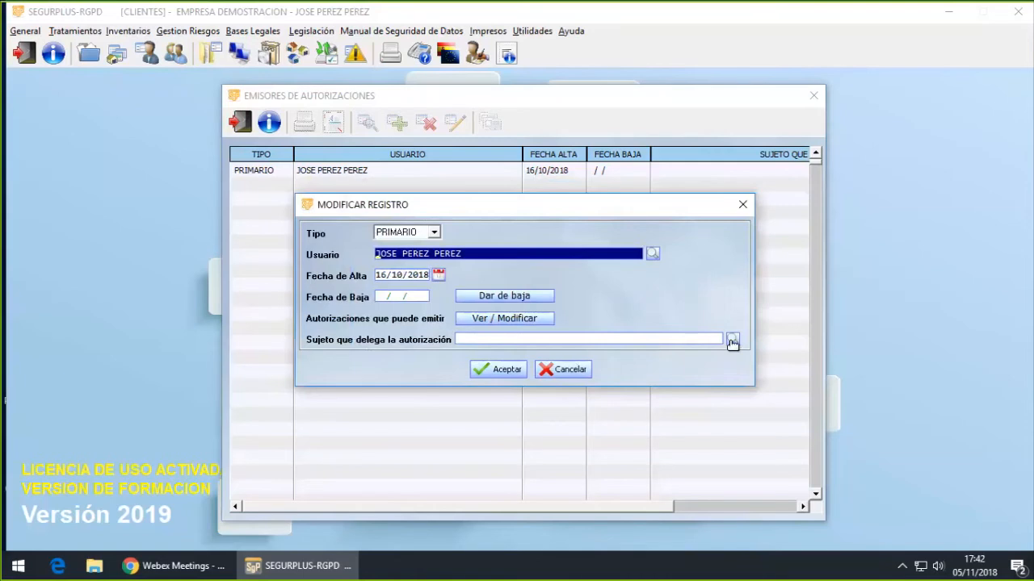
click(732, 342)
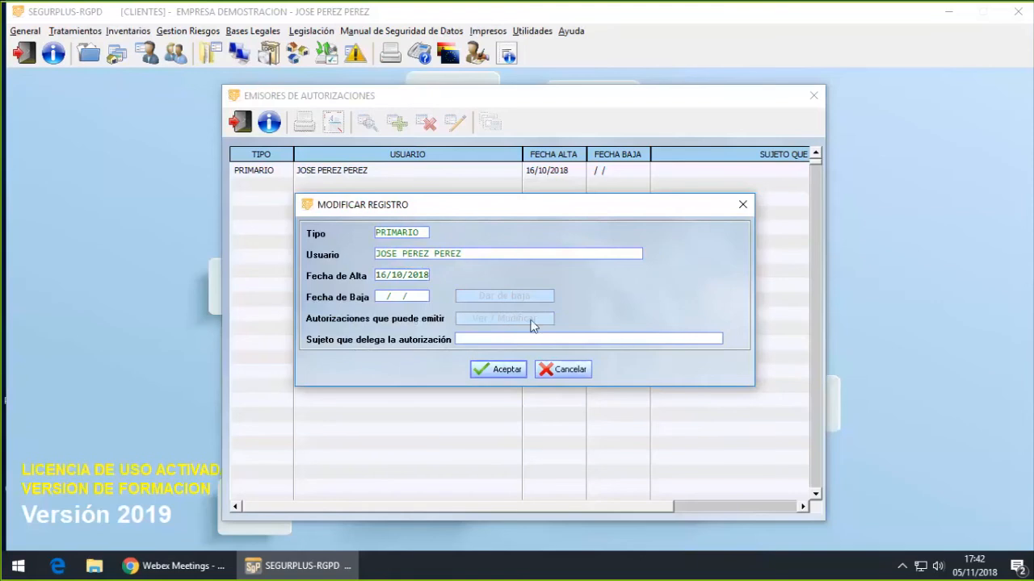
click(494, 373)
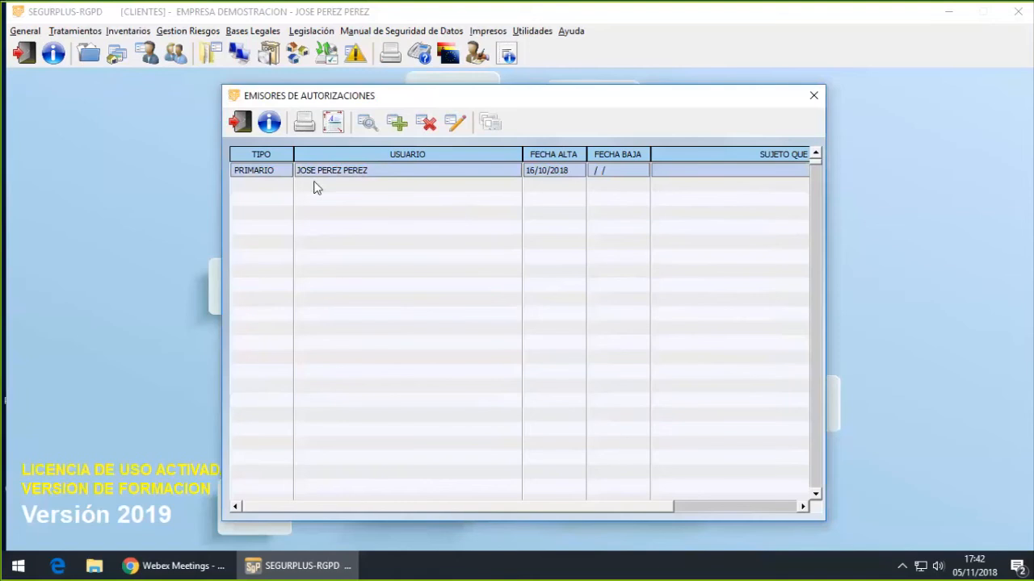
Start a new authorization issuer record with Tipo DELEGADO, then cancel it and close Emisores de autorizaciones
click(399, 125)
click(434, 232)
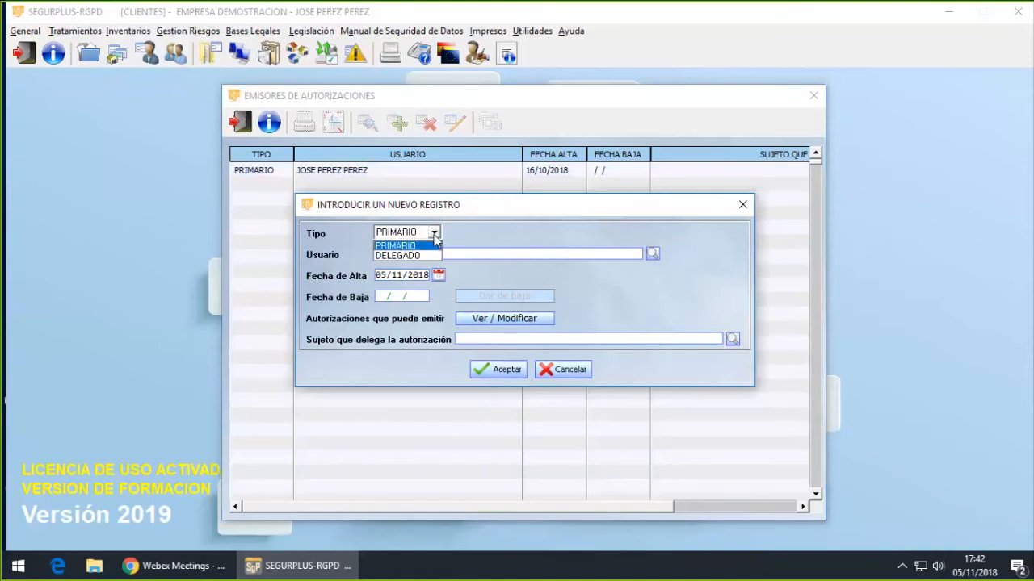
click(416, 256)
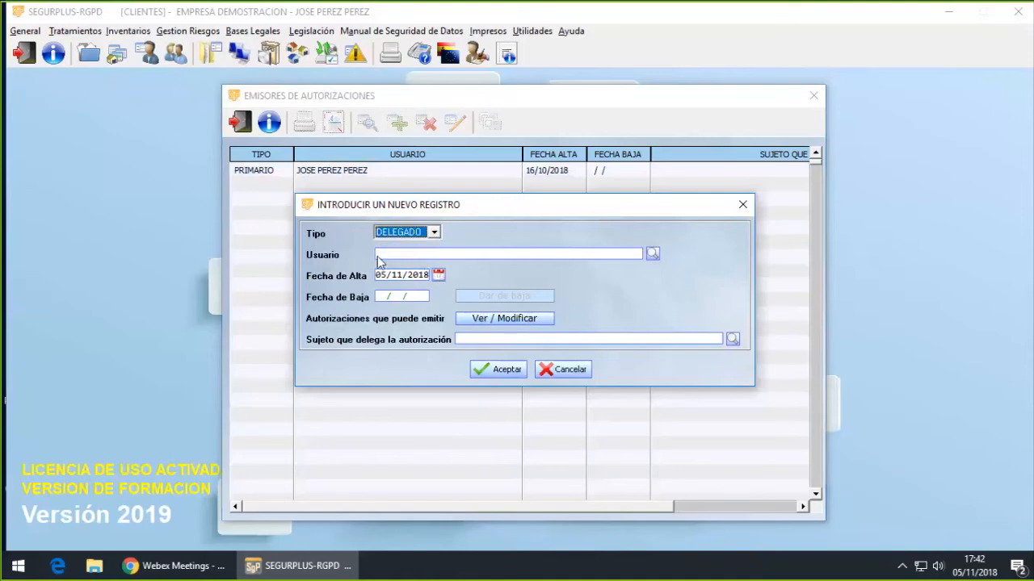
click(412, 259)
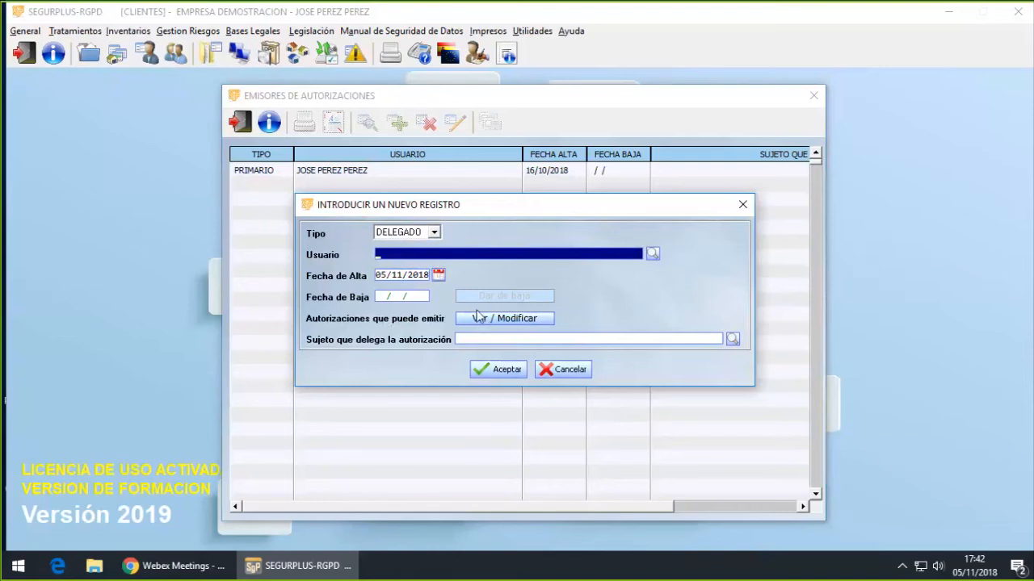
click(570, 371)
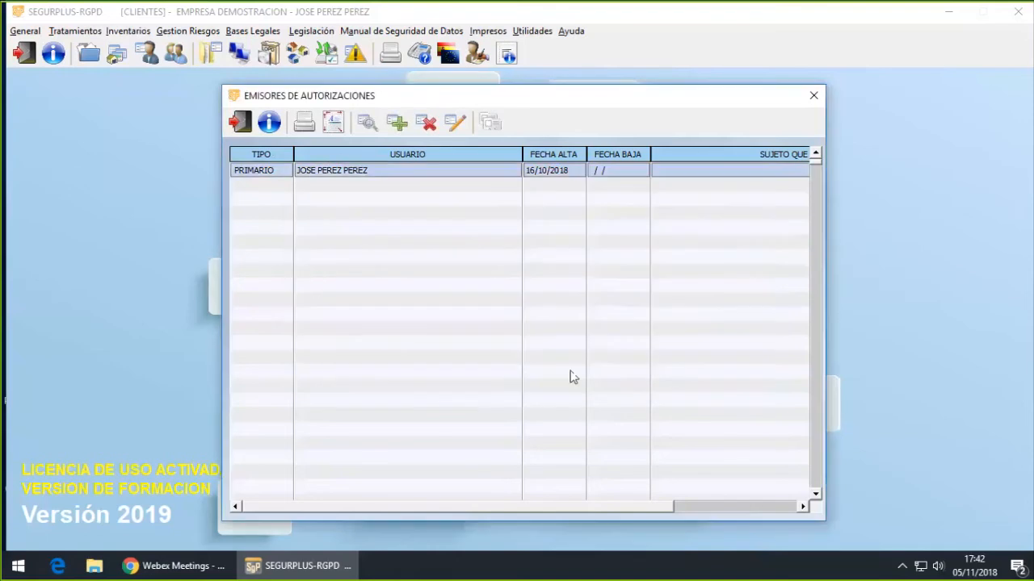
click(240, 121)
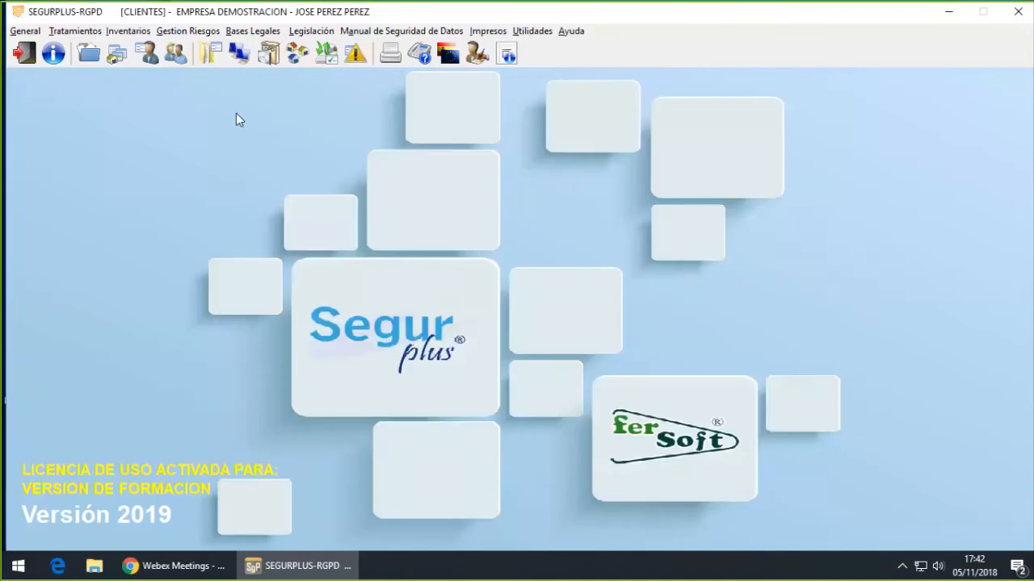
Review the CLIENTES access record in Registro de accesos a tratamientos no automatizados, then cancel and close the register
click(536, 34)
mouse_move(493, 32)
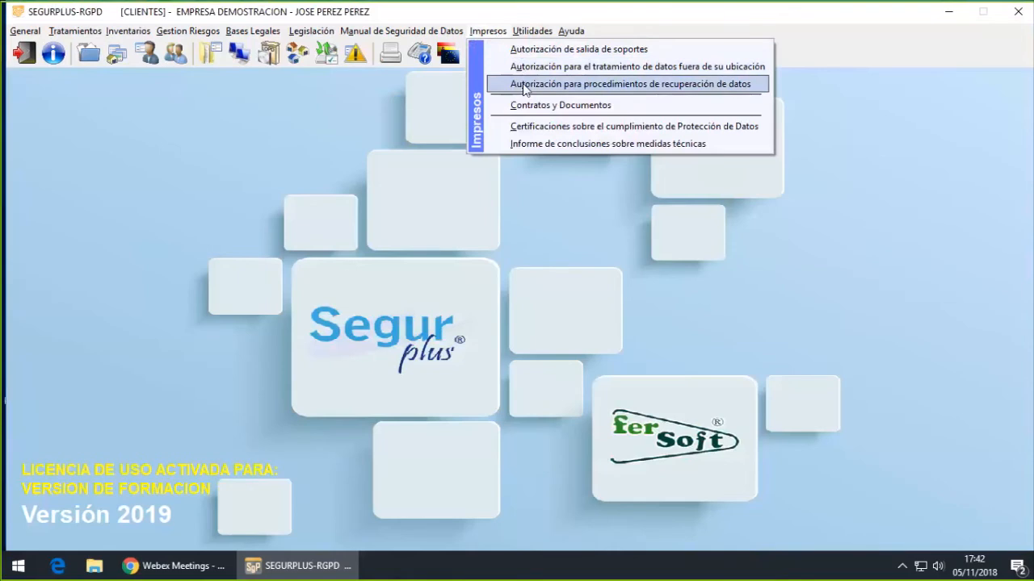
mouse_move(146, 35)
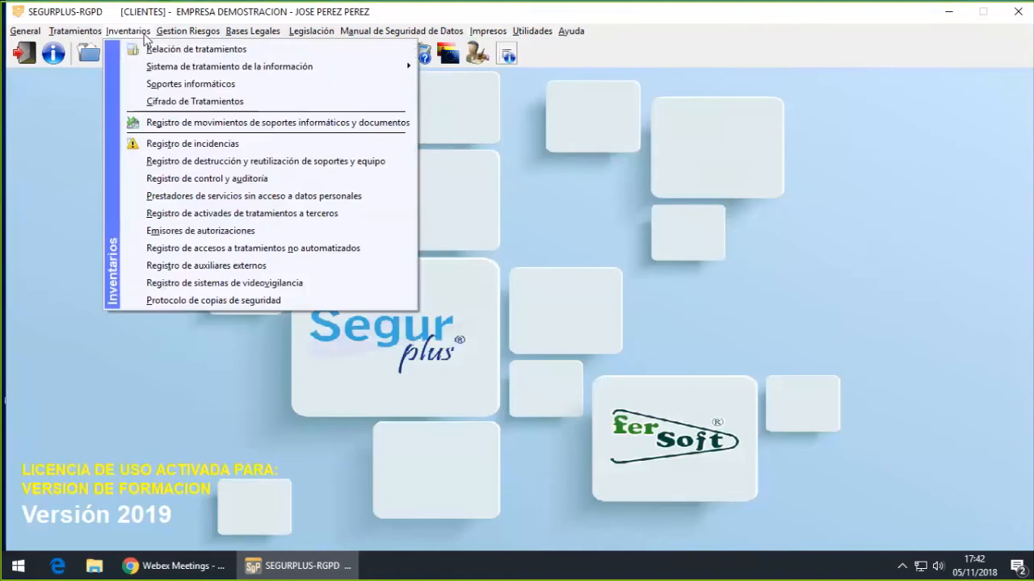
click(197, 255)
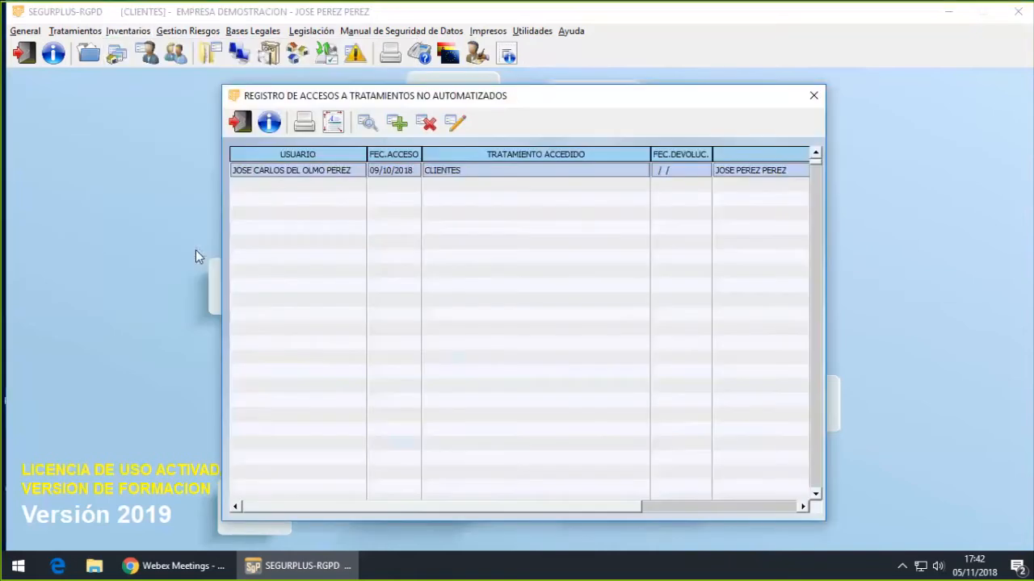
double_click(396, 178)
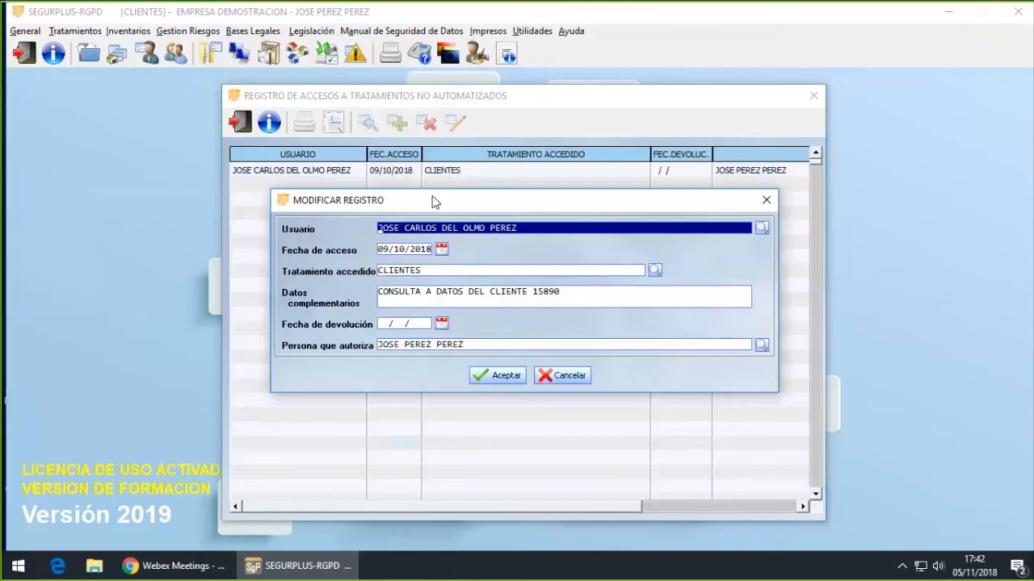
drag(416, 191, 400, 175)
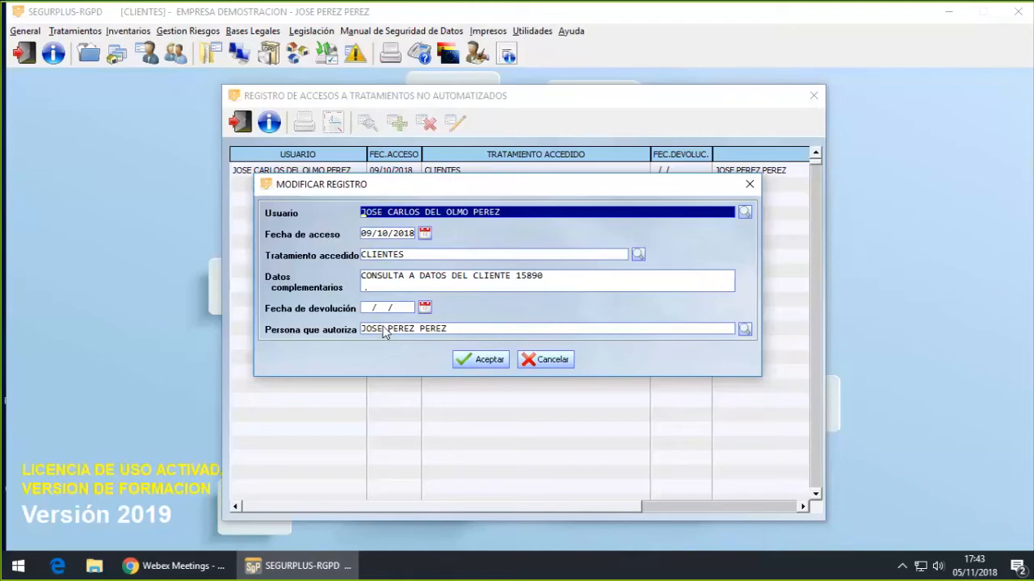
click(547, 364)
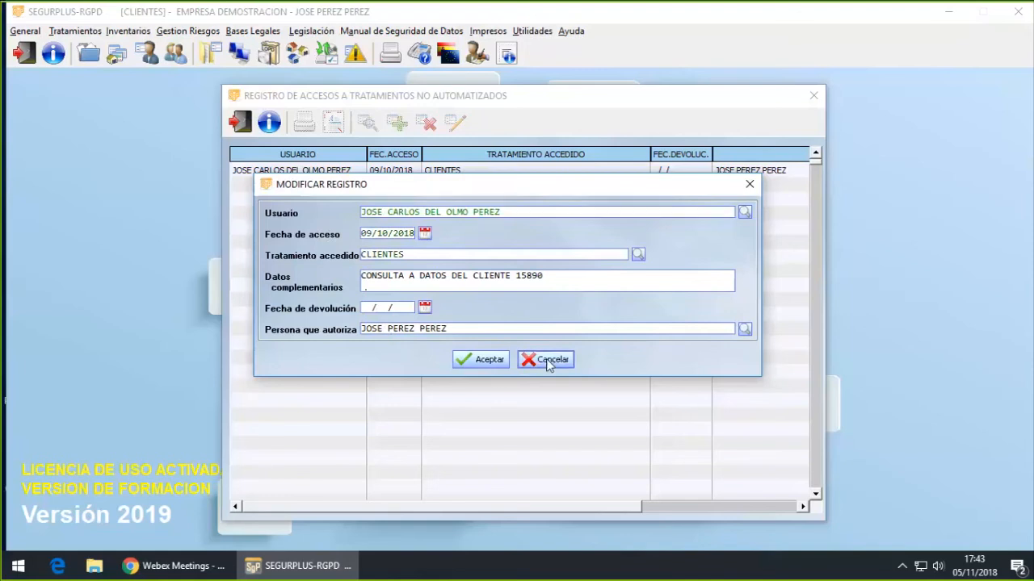
click(241, 121)
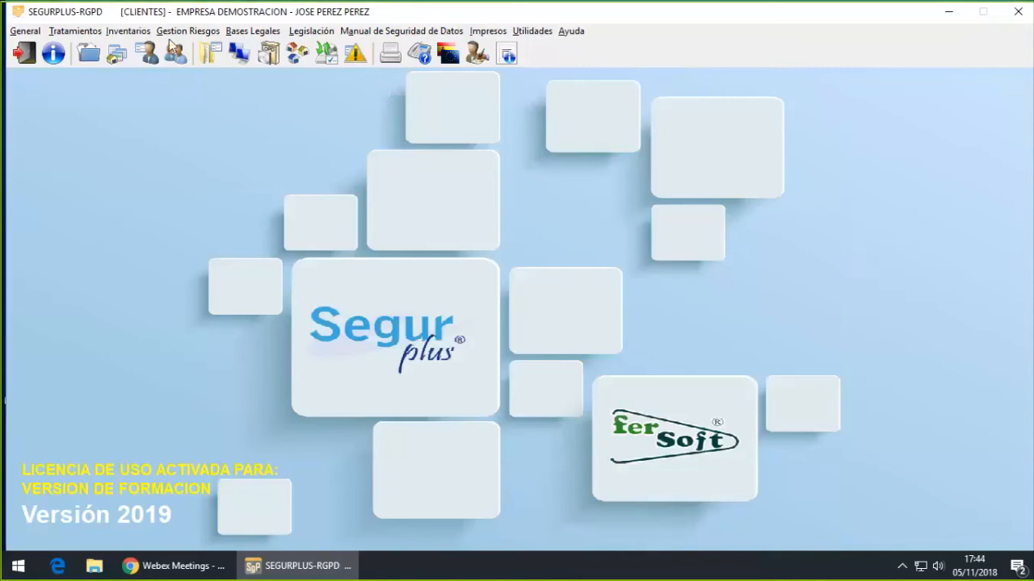
View the new-record form in Registro de auxiliares externos, then cancel it and close the register
click(139, 32)
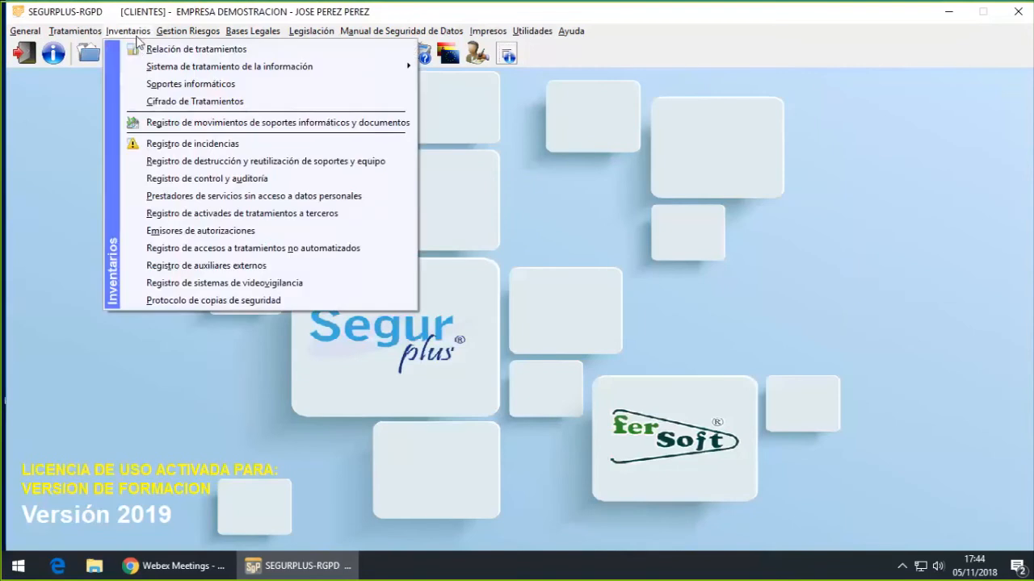
click(187, 269)
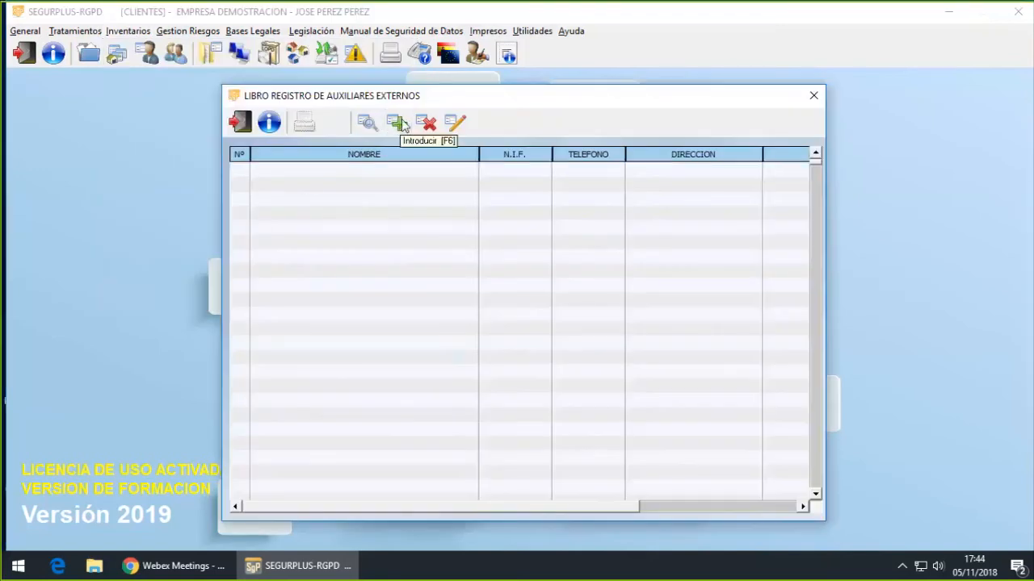
click(403, 125)
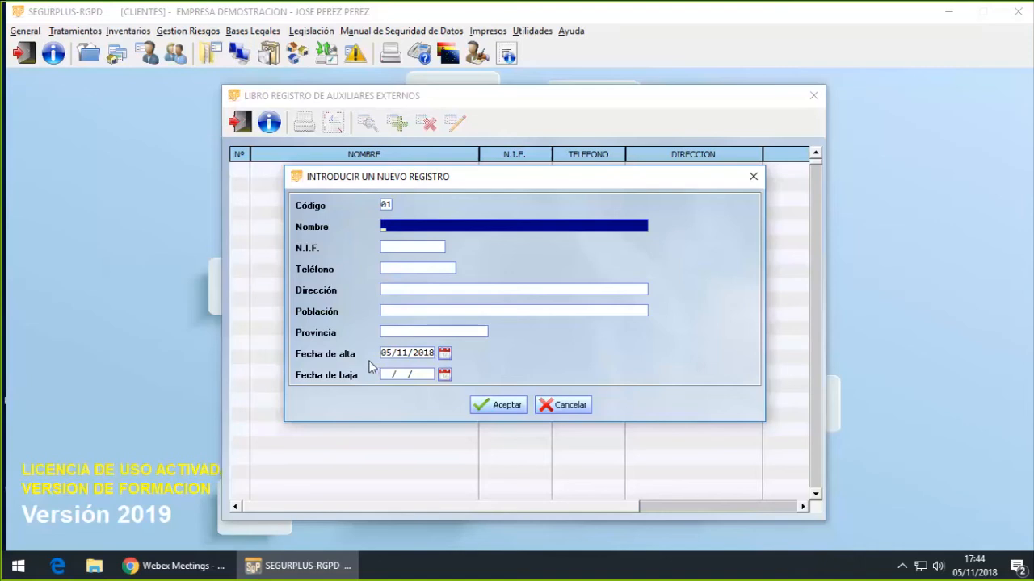
click(571, 406)
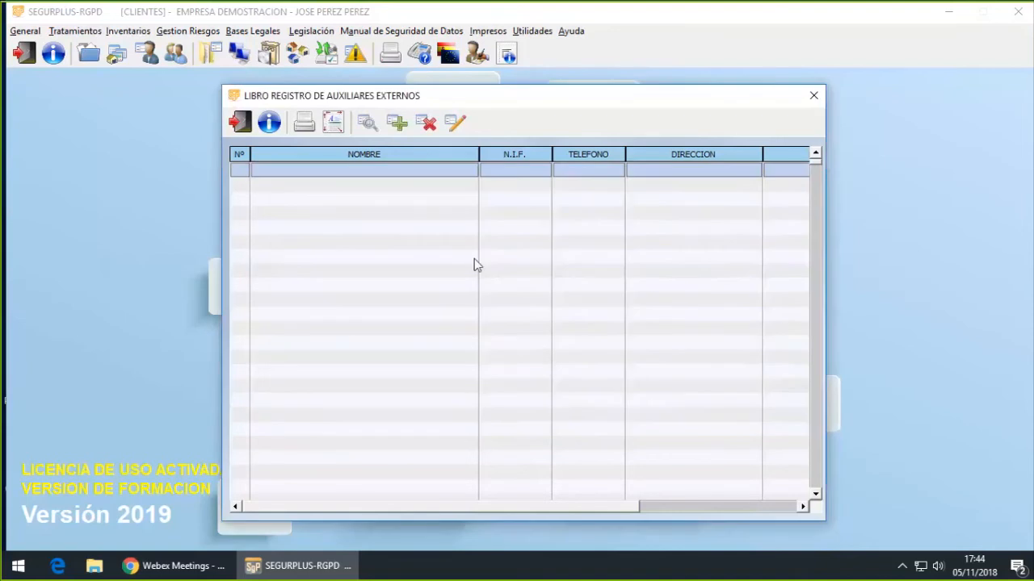
click(238, 122)
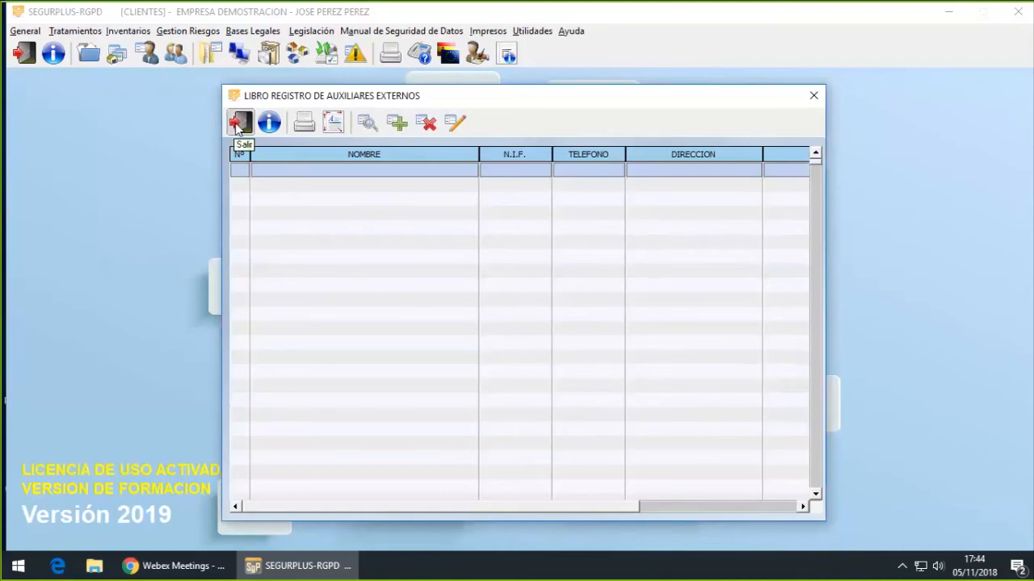
Start a new record in Registro de sistemas de videovigilancia with Código 000002 and Descripción CAMARA 1
click(127, 31)
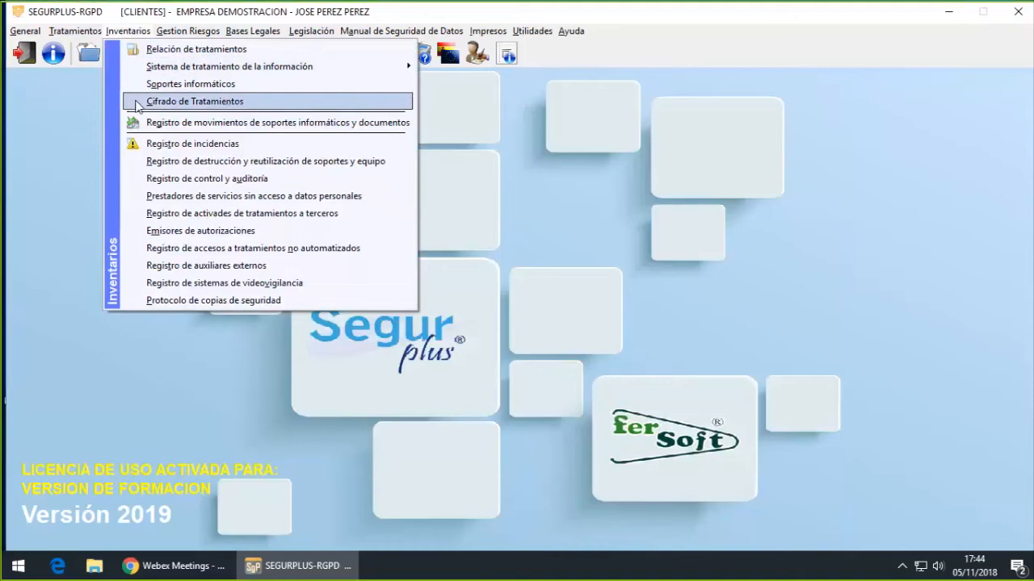
click(184, 285)
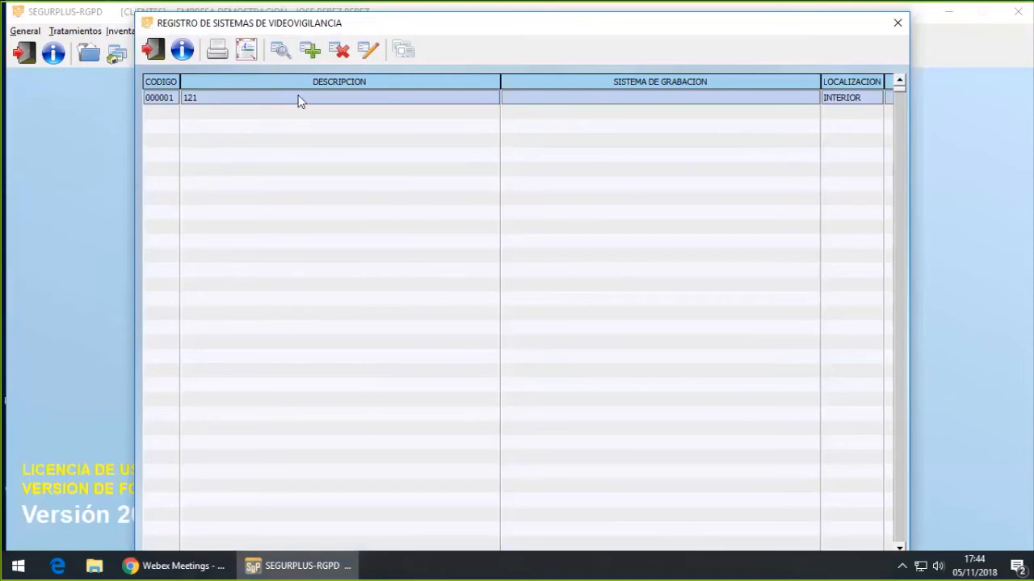
click(310, 50)
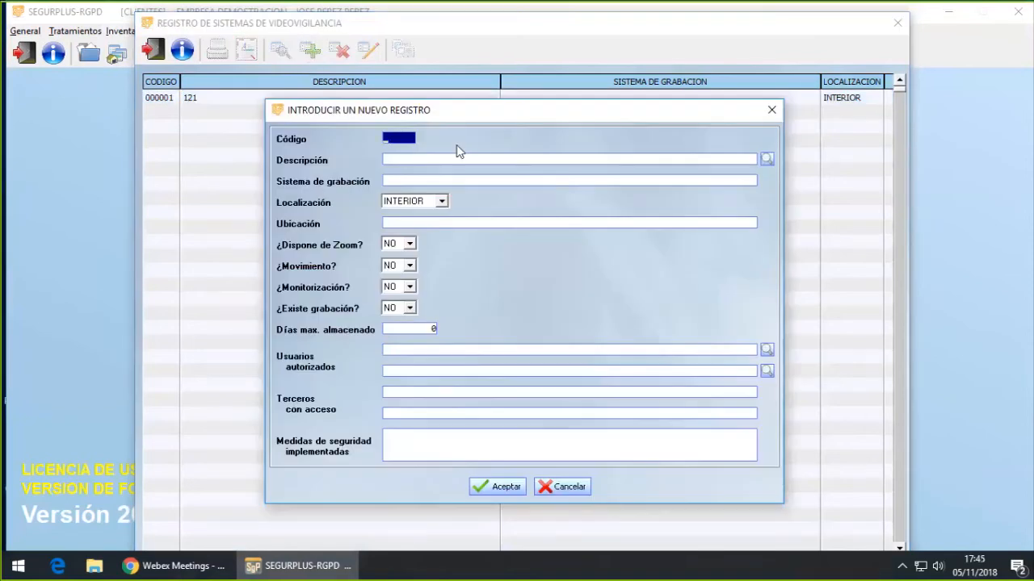
text(1)
key(Return)
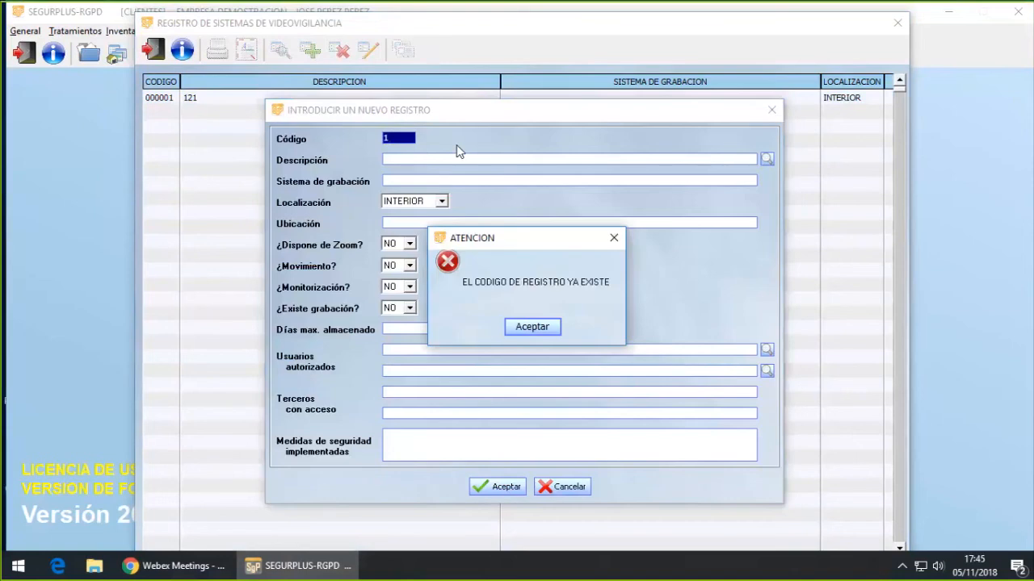
key(Return)
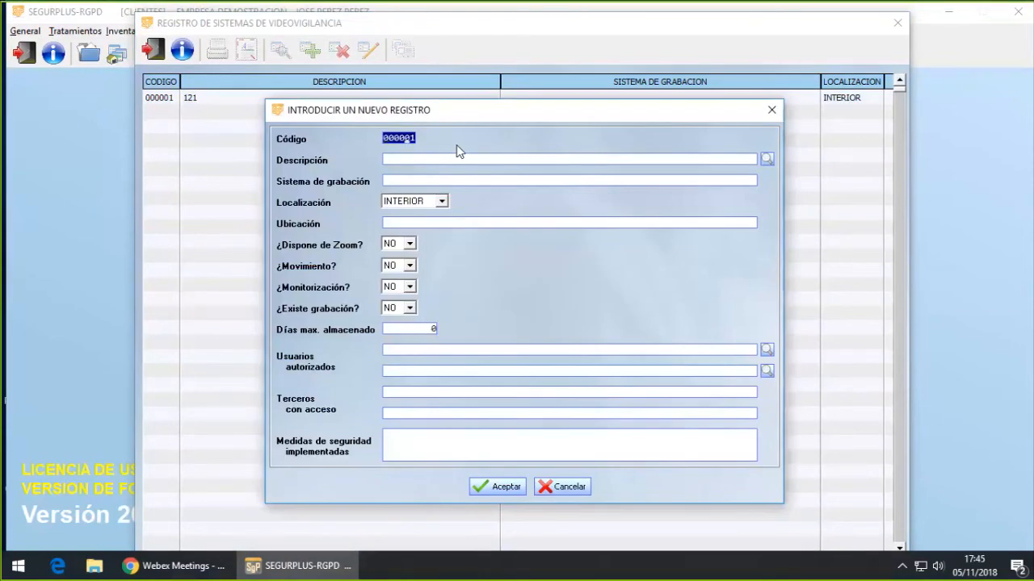
key(Tab)
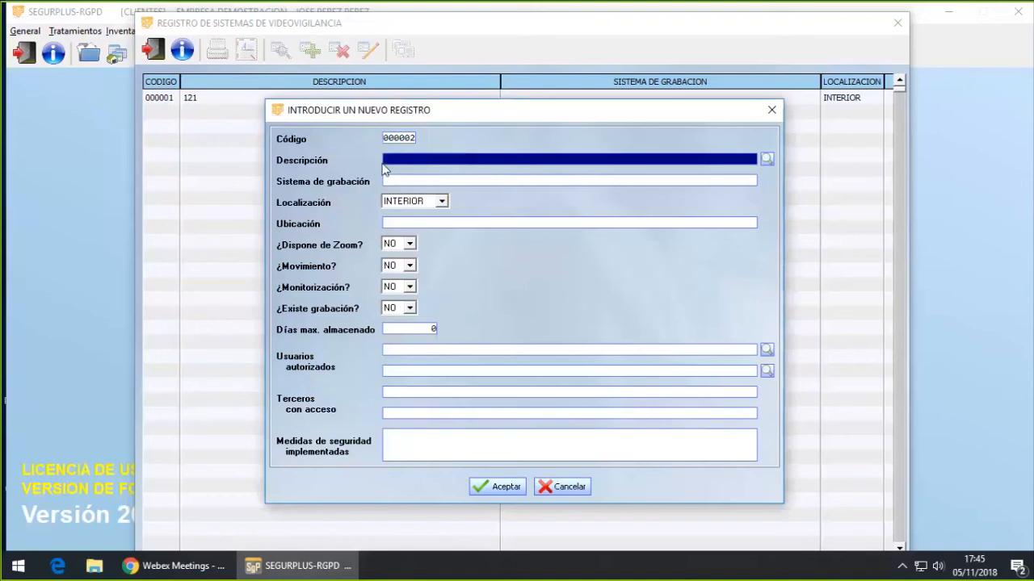
text(CAMARA 1)
key(Tab)
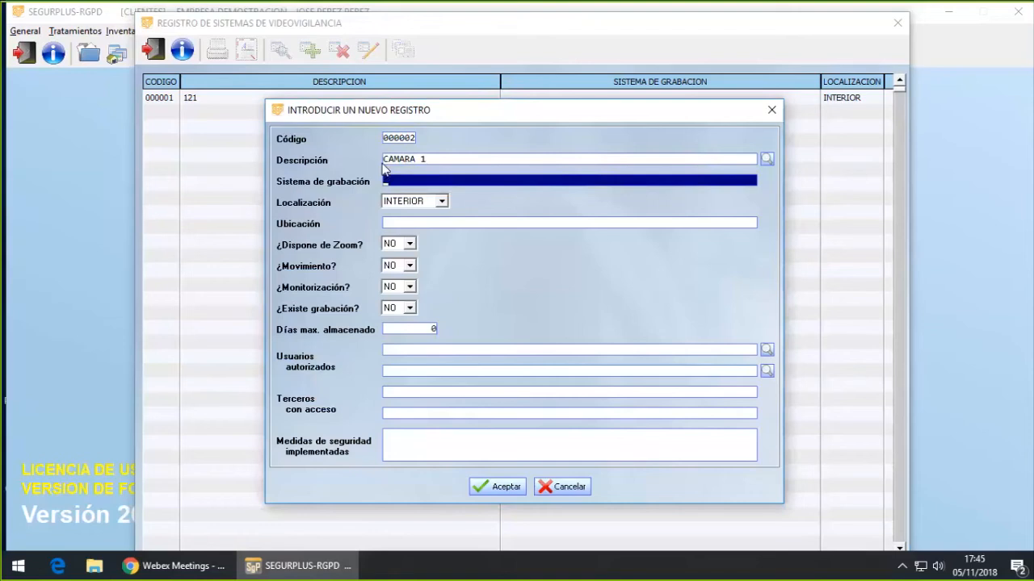
Review the Localización and Ubicación fields of the new video surveillance record, then cancel it
click(441, 203)
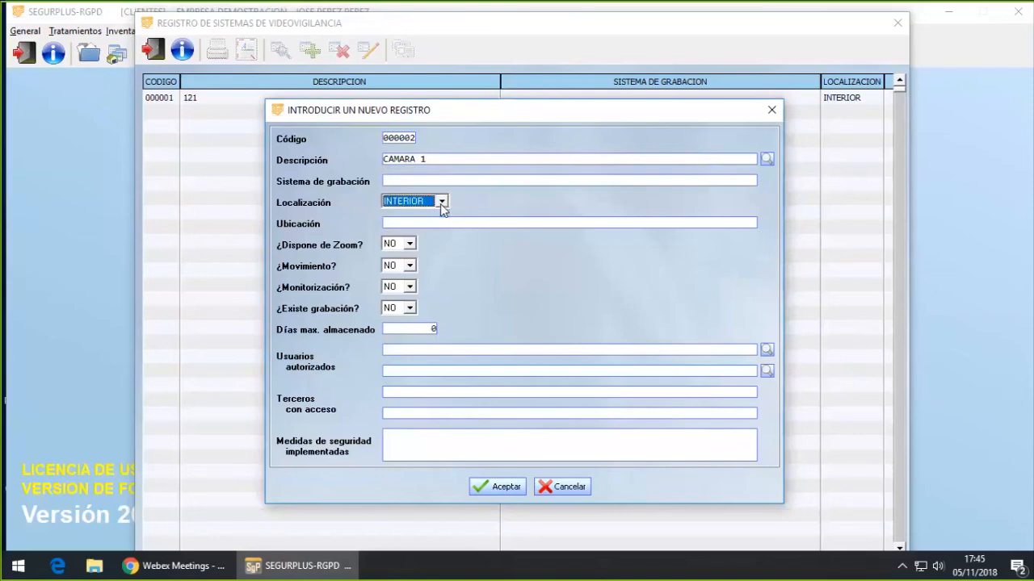
click(386, 225)
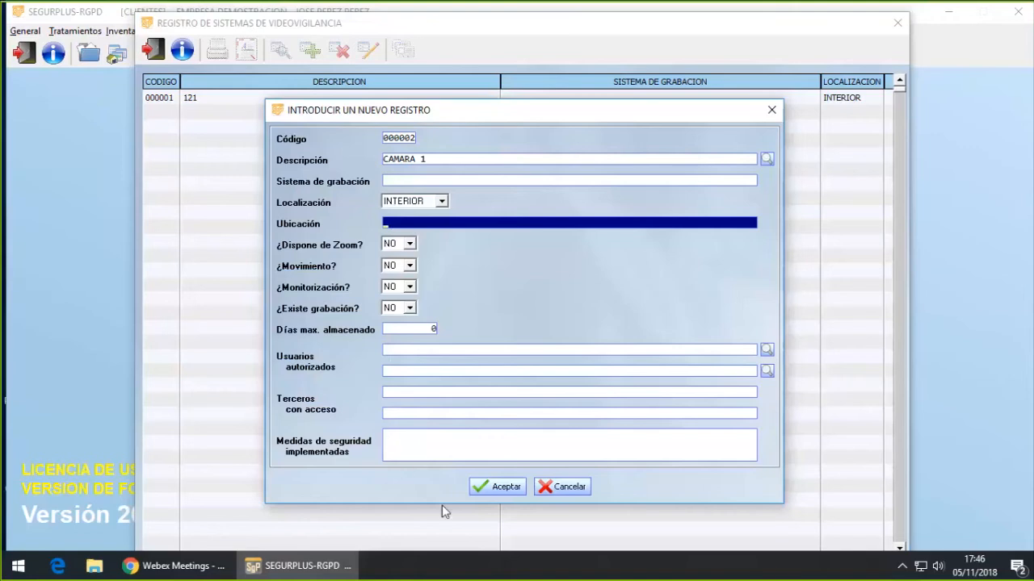
click(568, 488)
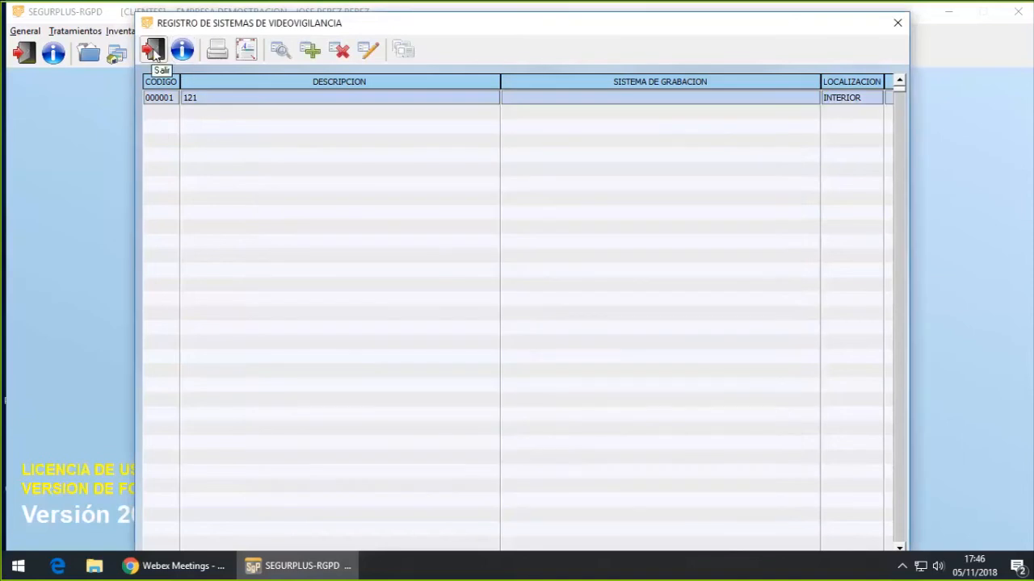
Close the video surveillance register and start a new protocol in Protocolo de copias de seguridad with Código 000001 and Nombre COPIAS DE SEGURIDAD
click(154, 52)
click(141, 32)
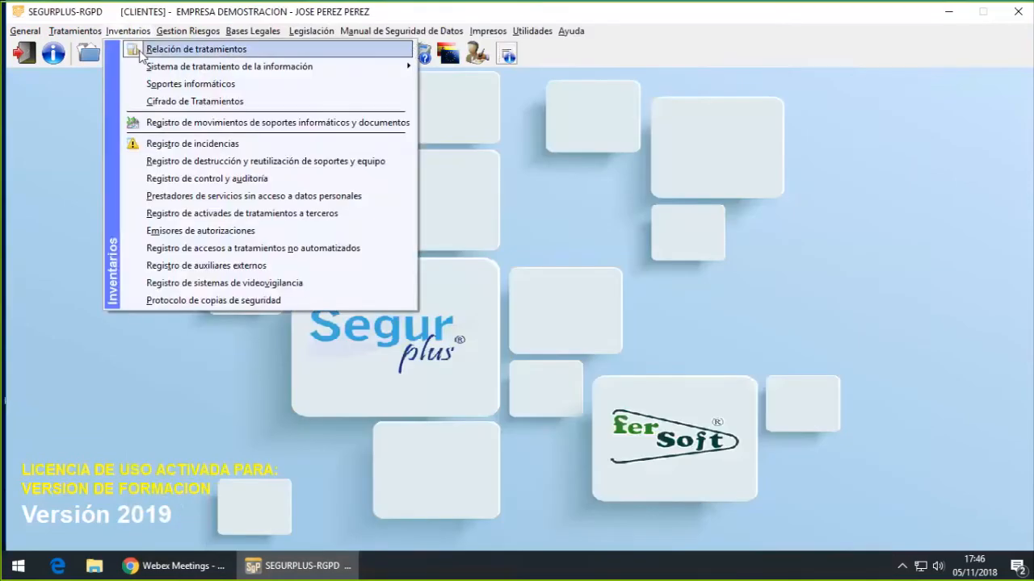
click(193, 301)
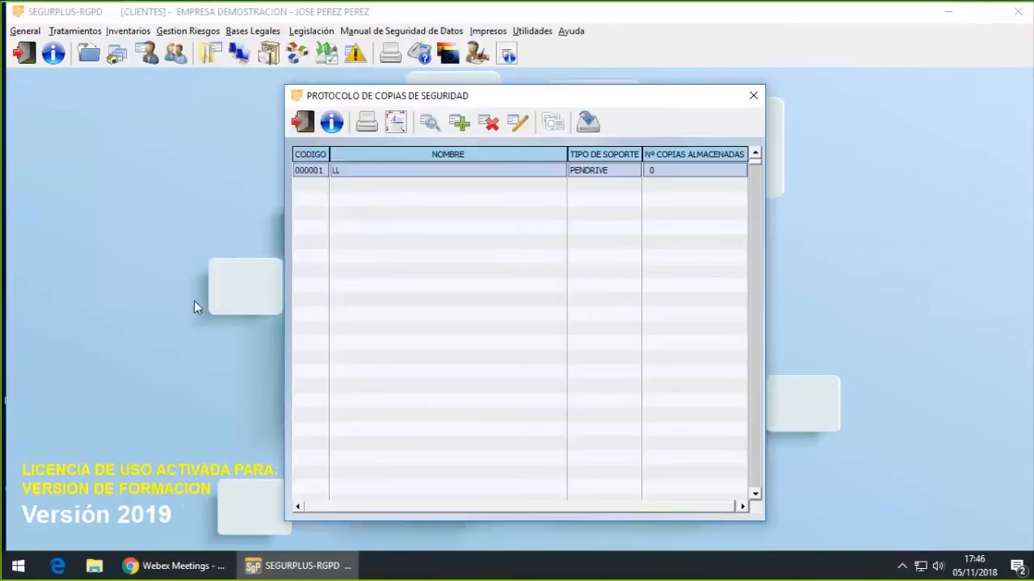
click(461, 122)
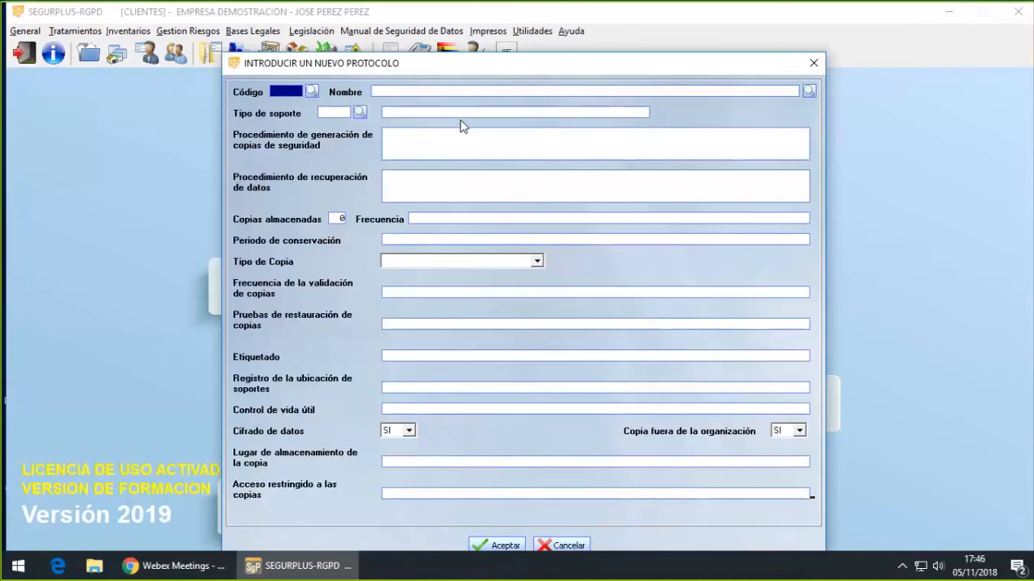
key(Tab)
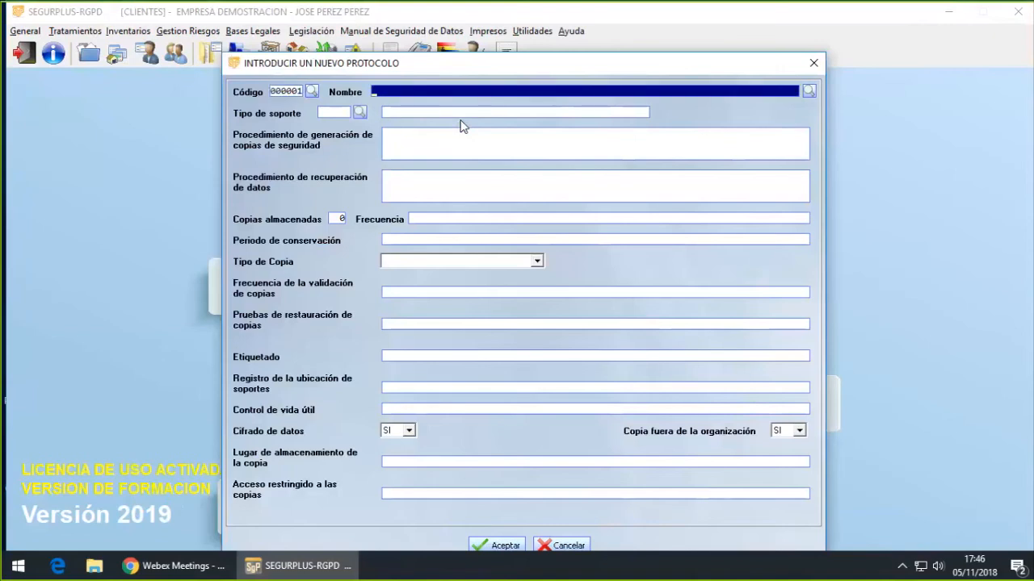
text(COPIAS DE SEGURID)
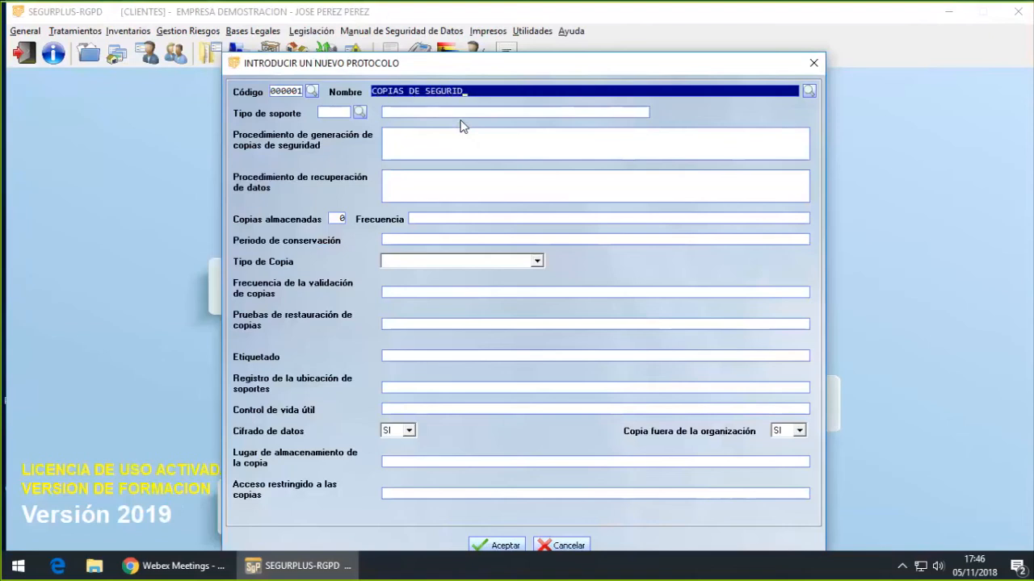
text(AD)
key(Tab)
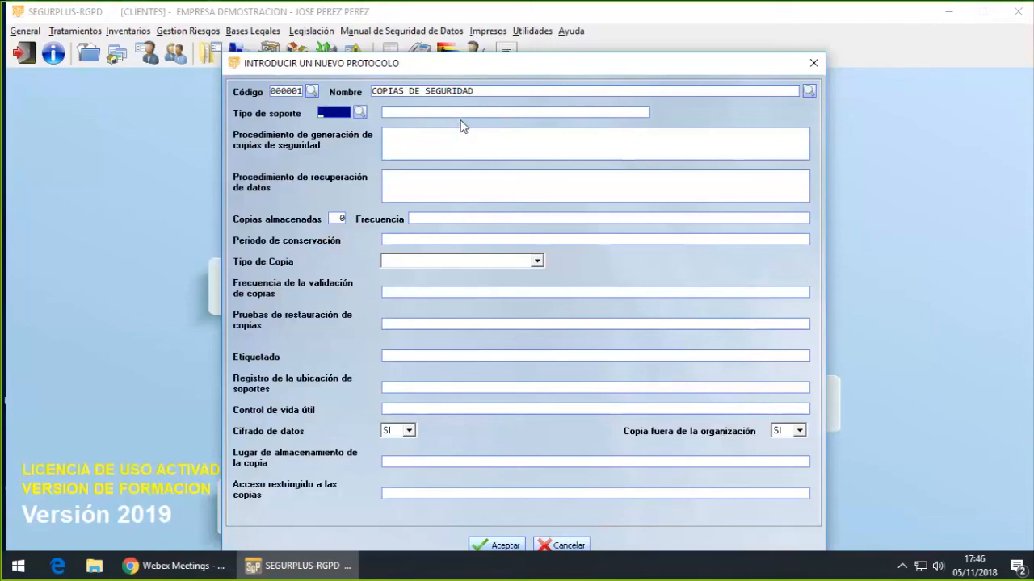
Set the new protocol's Tipo de soporte to PENDRIVE, choosing it from the existing support types
text(1)
key(Tab)
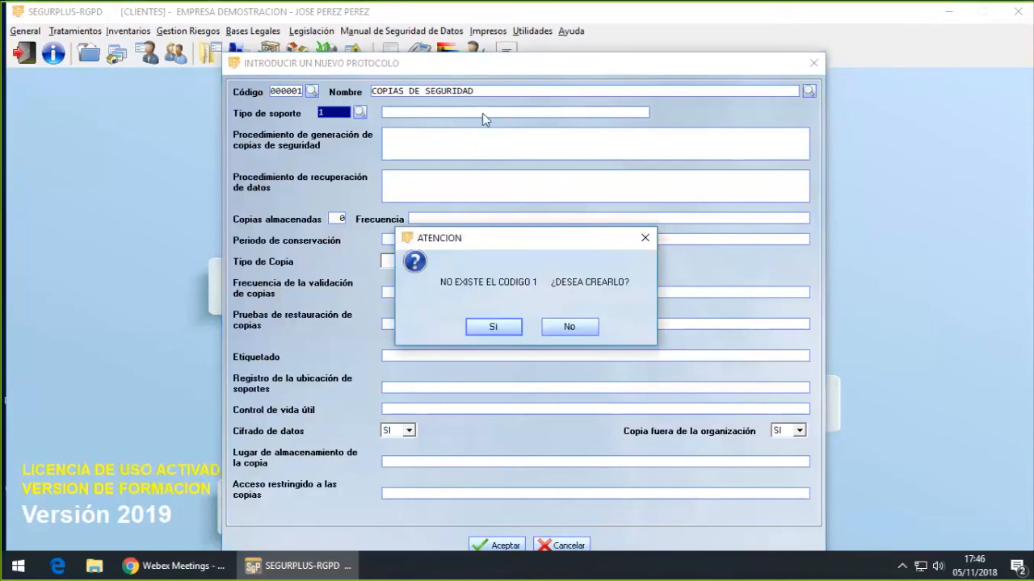
click(573, 326)
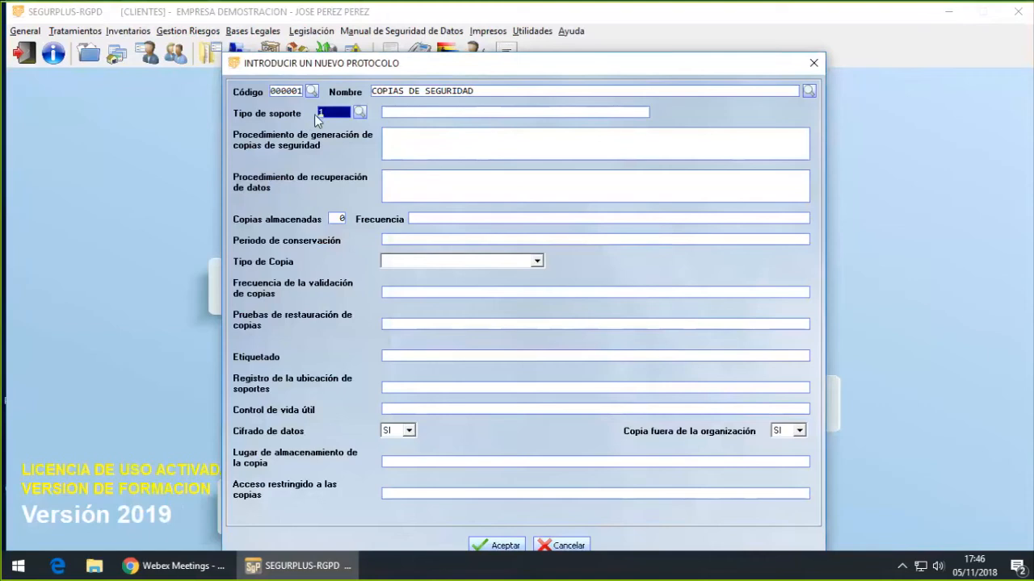
click(360, 113)
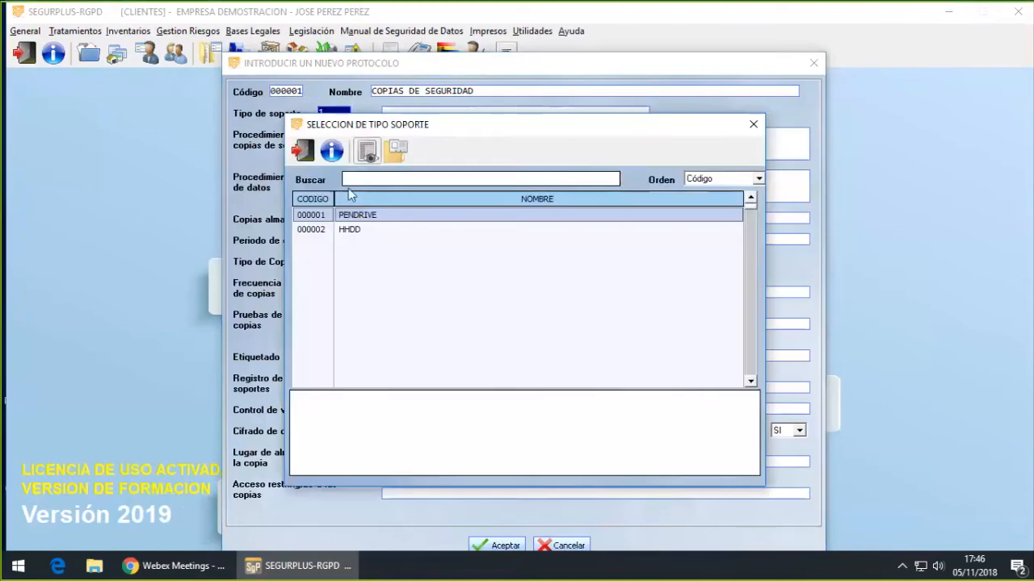
double_click(357, 216)
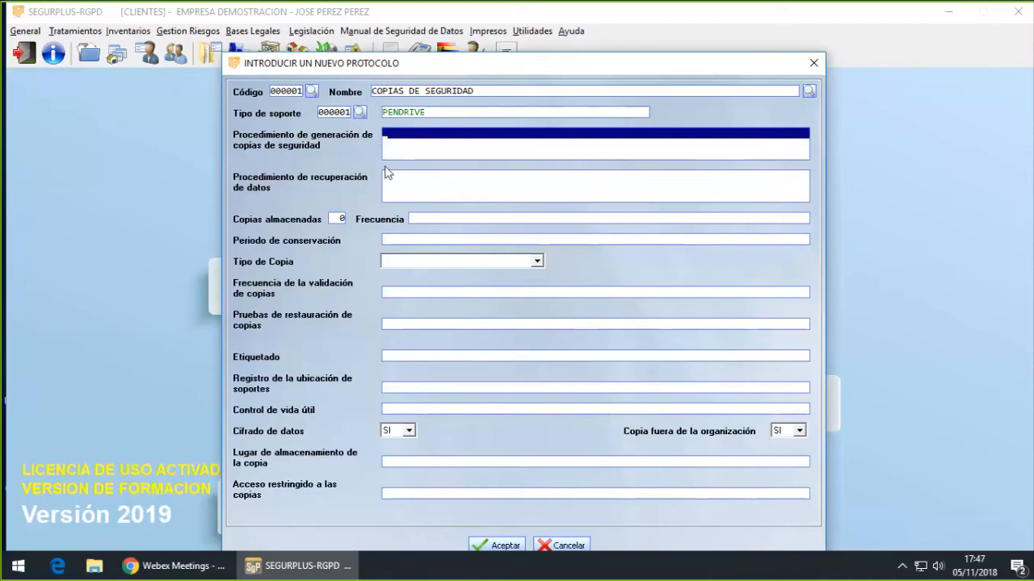
Review the new protocol's data recovery procedure, Copias almacenadas, Frecuencia and Periodo de conservación fields and the Tipo de Copia options
click(388, 184)
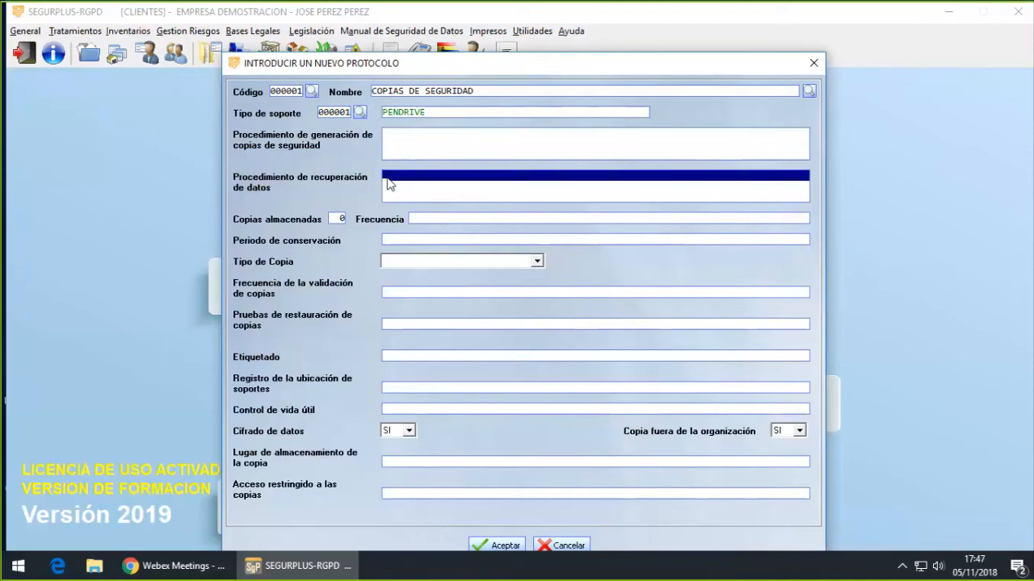
click(337, 220)
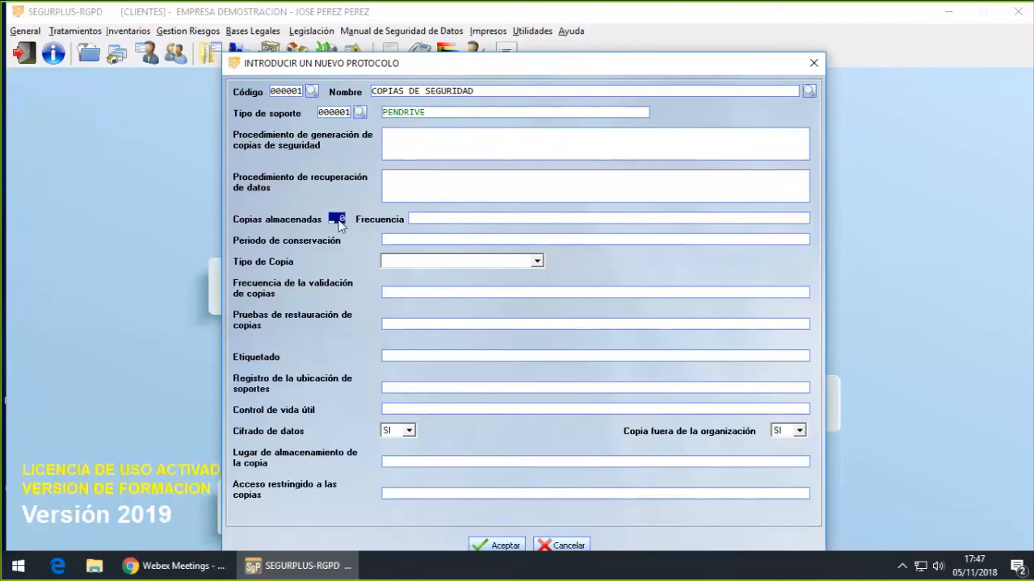
click(426, 219)
click(391, 241)
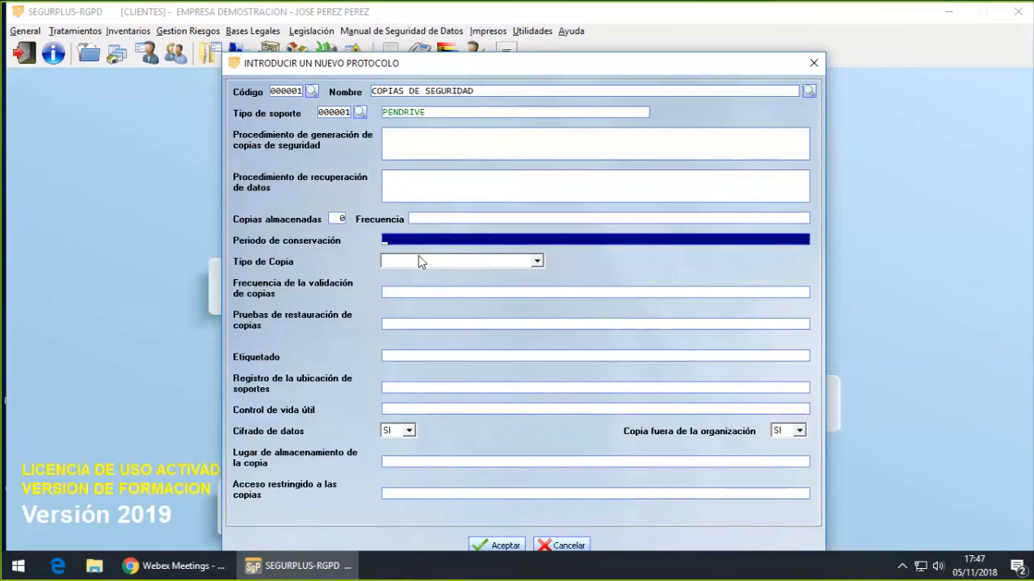
click(537, 263)
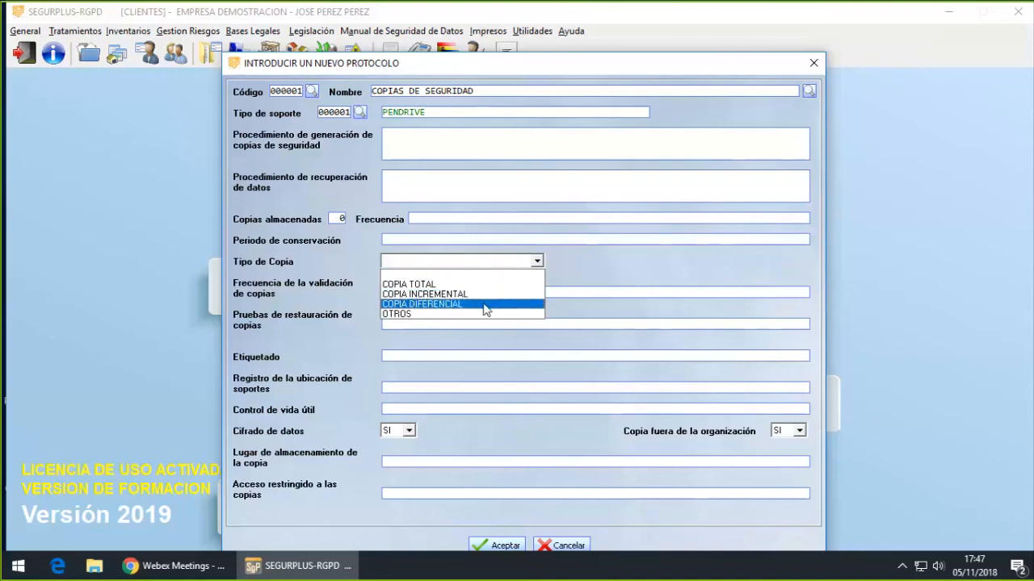
click(569, 267)
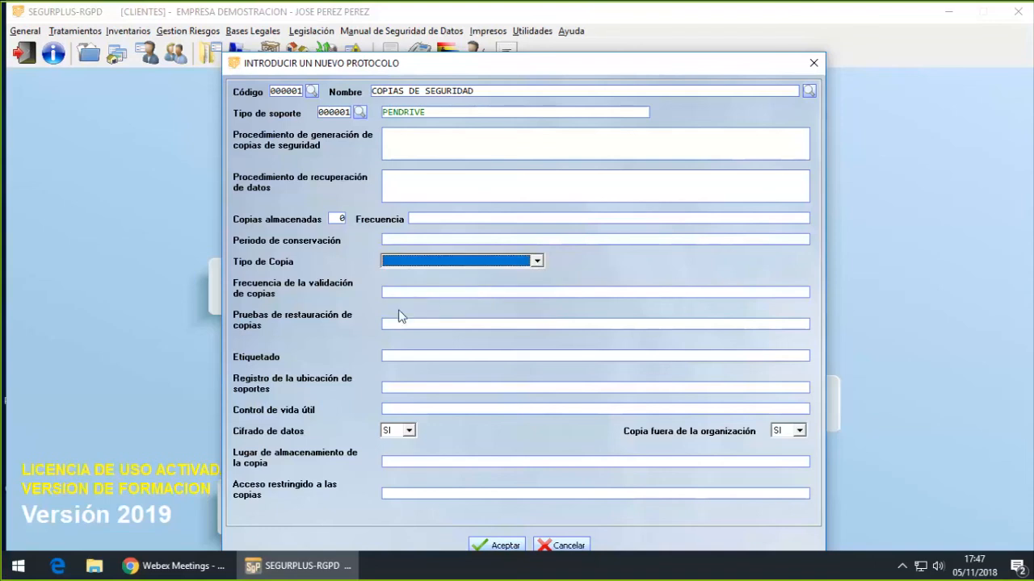
Review the protocol's fields for copy validation frequency, restoration tests, Etiquetado and Control de vida útil
click(385, 292)
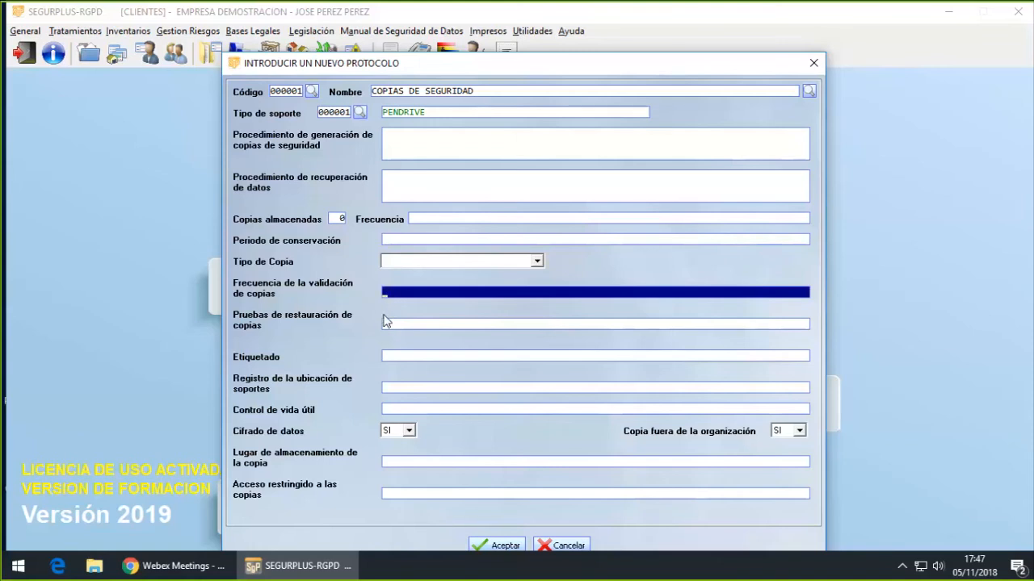
click(387, 323)
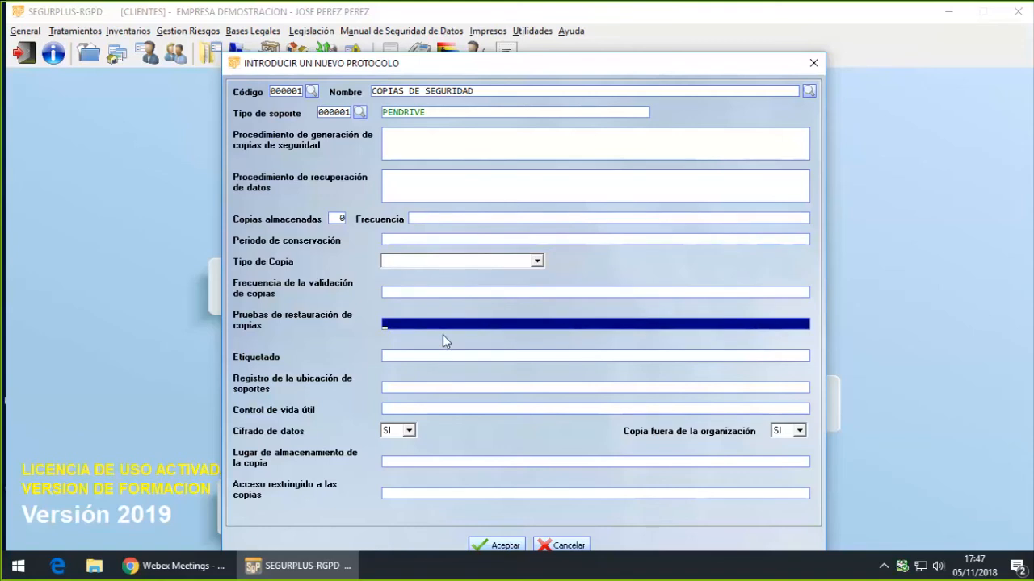
click(387, 357)
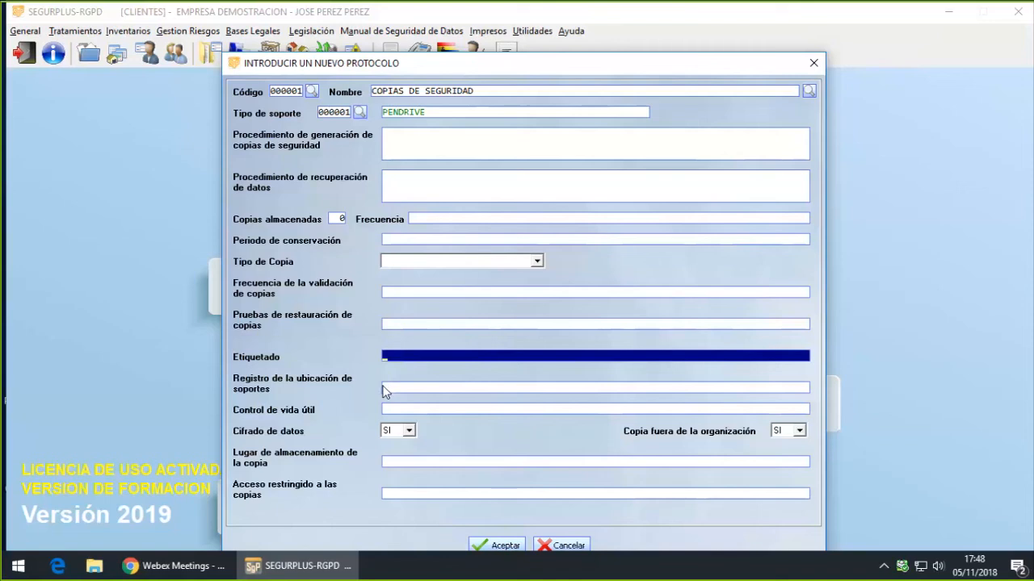
click(386, 412)
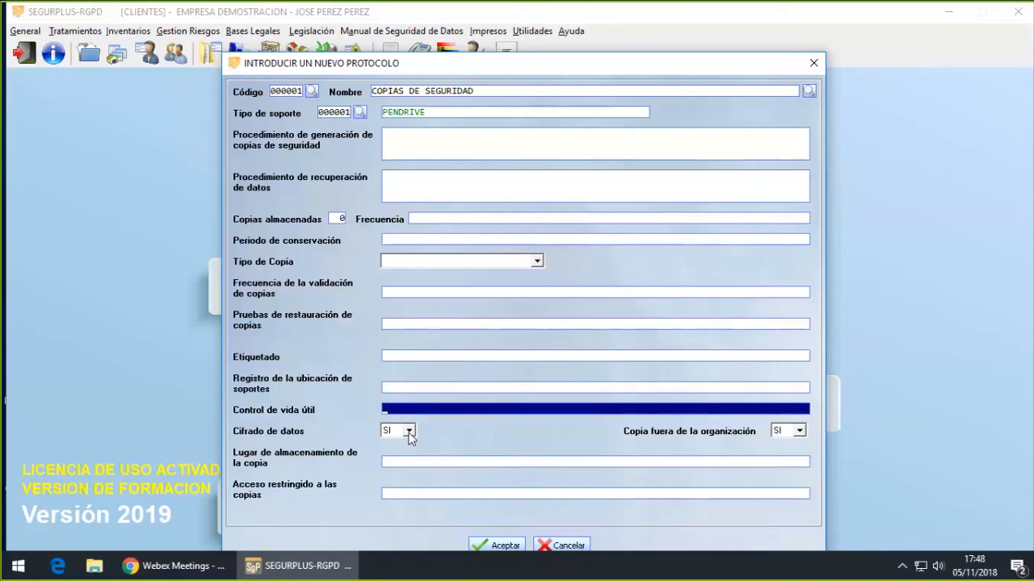
Review the protocol's encryption, off-site copy, storage place and restricted access fields, then cancel the record and close the backup protocol list
click(409, 431)
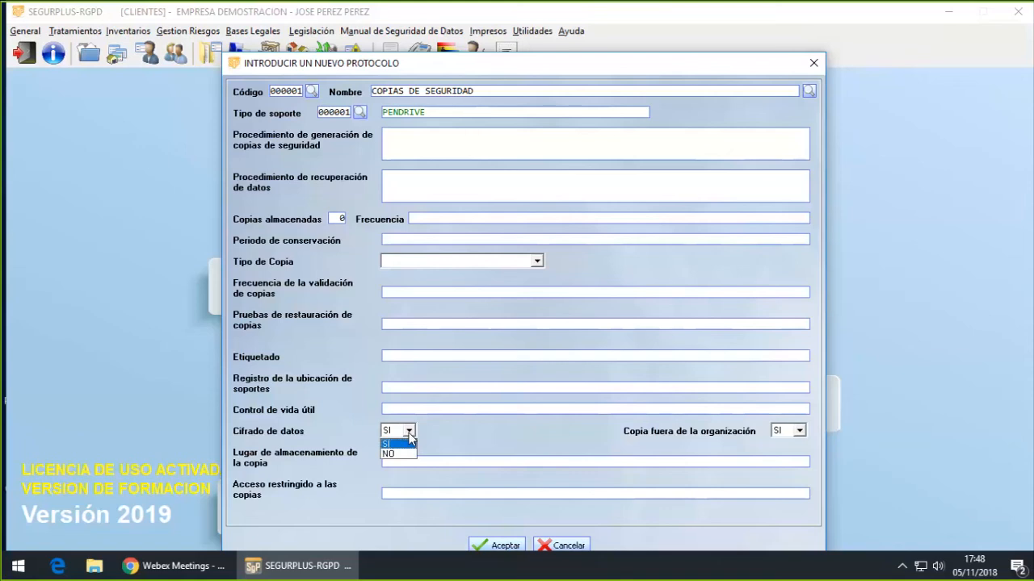
click(408, 433)
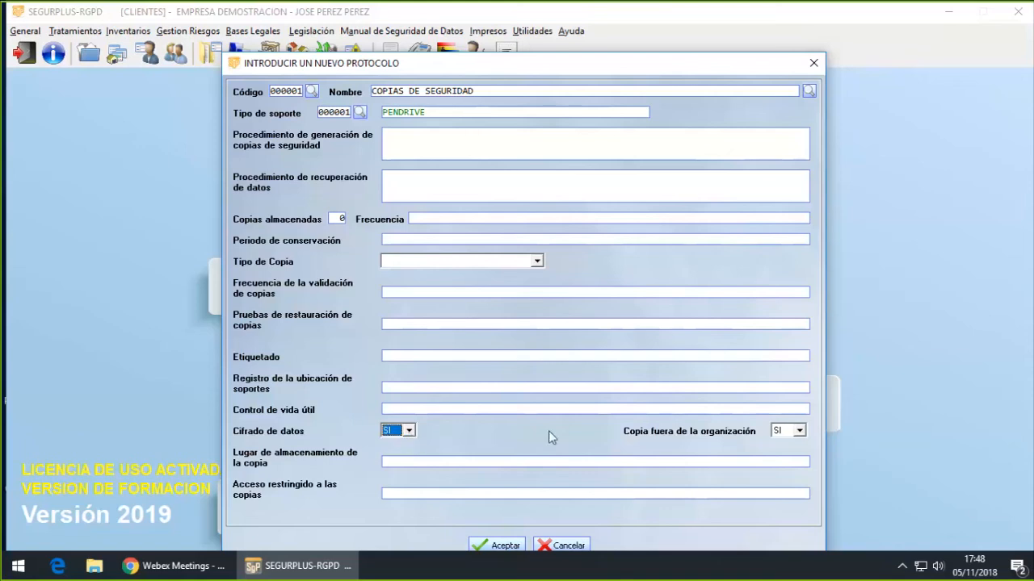
click(798, 432)
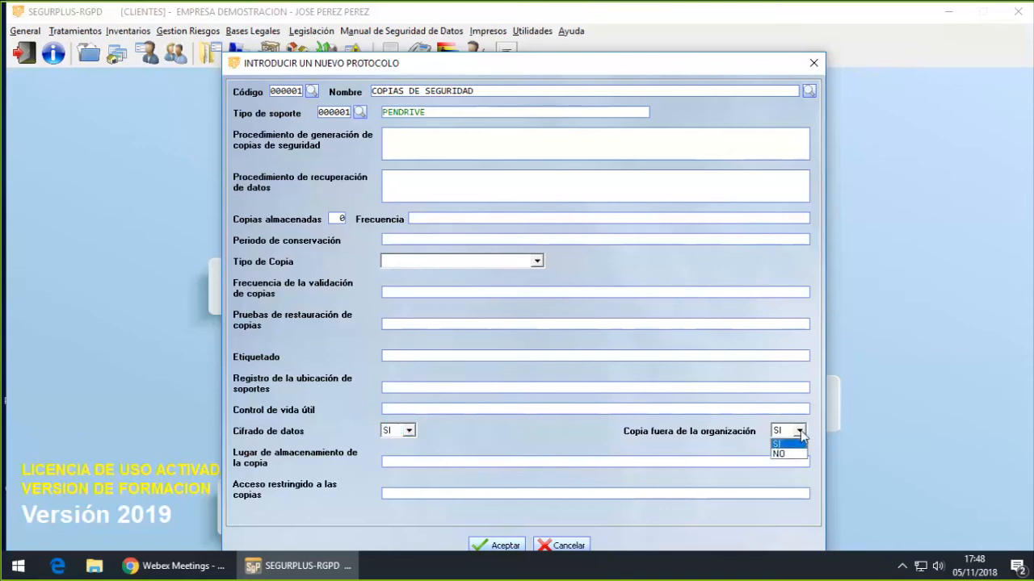
click(799, 433)
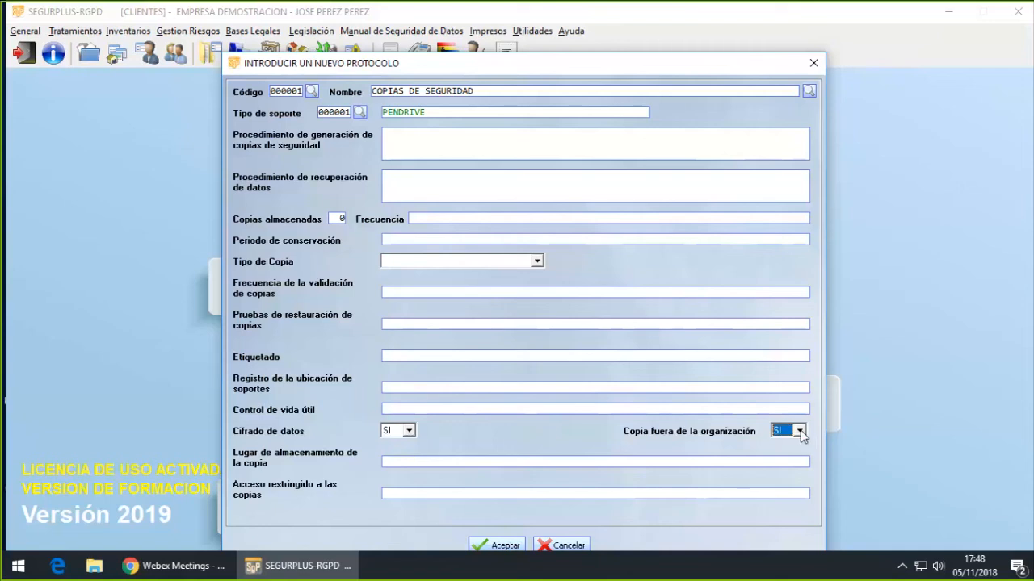
click(389, 464)
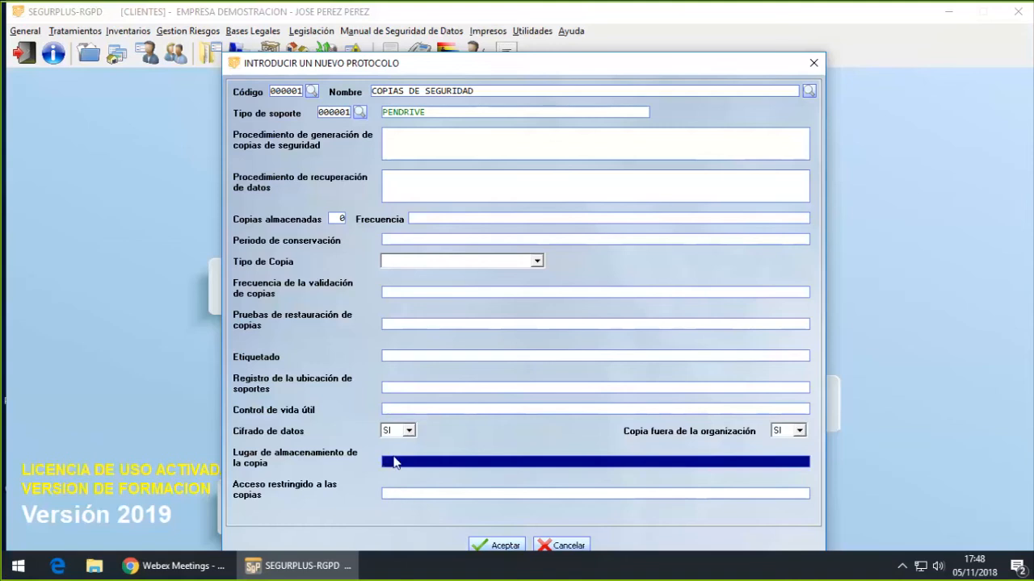
click(387, 495)
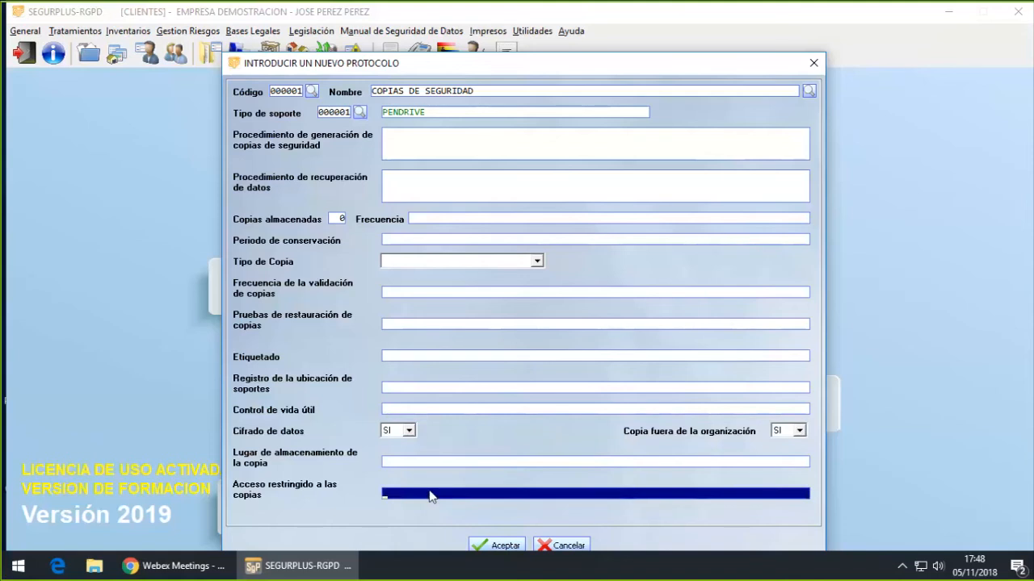
click(557, 547)
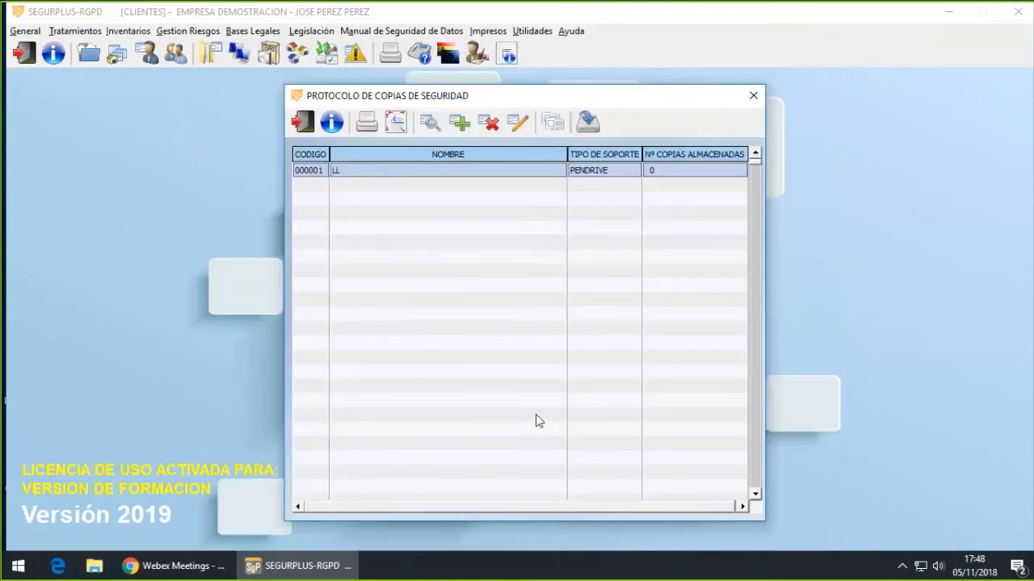
click(304, 122)
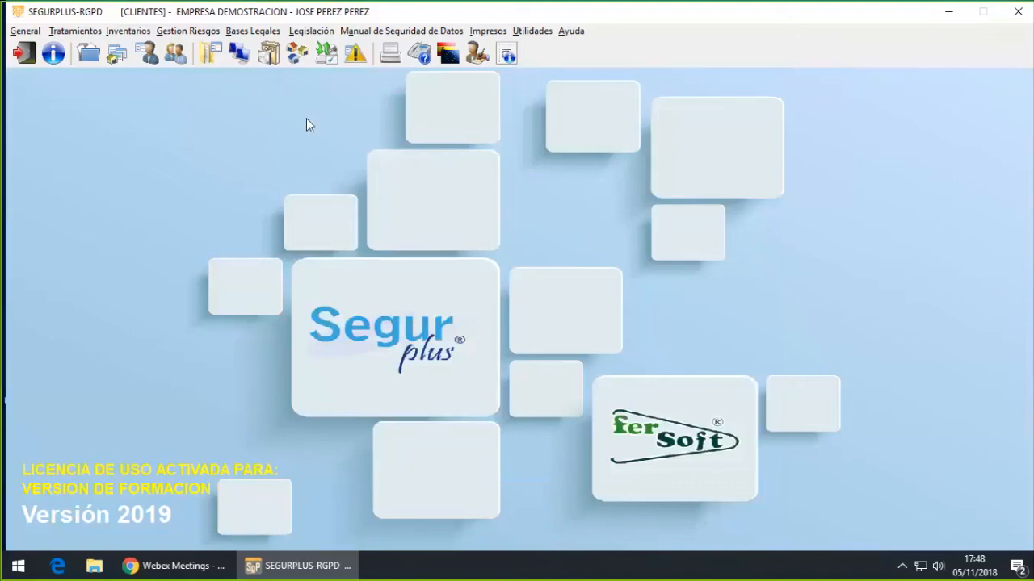
Open Análisis de Riesgo within Gestion Riesgos
click(127, 31)
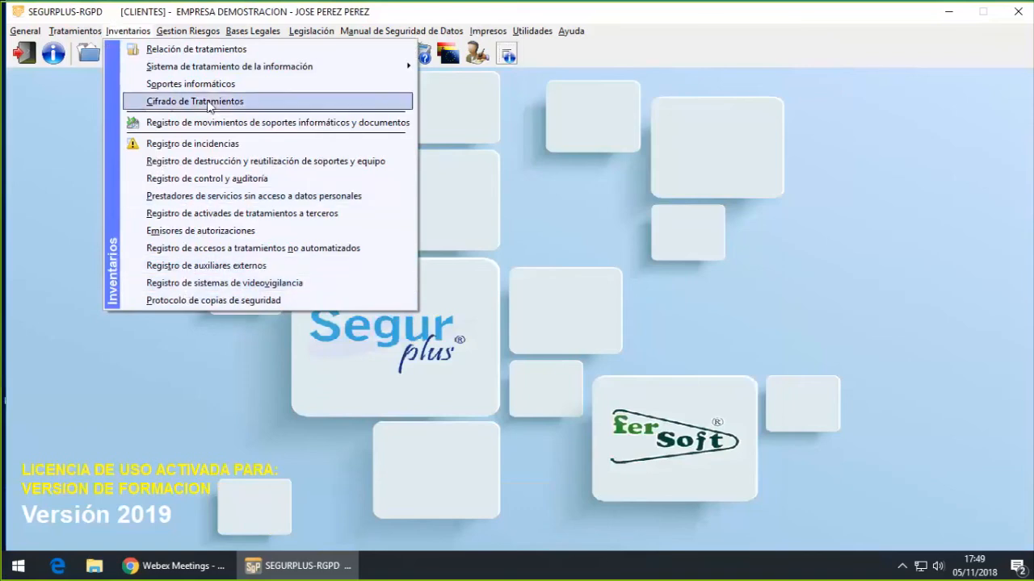
mouse_move(204, 37)
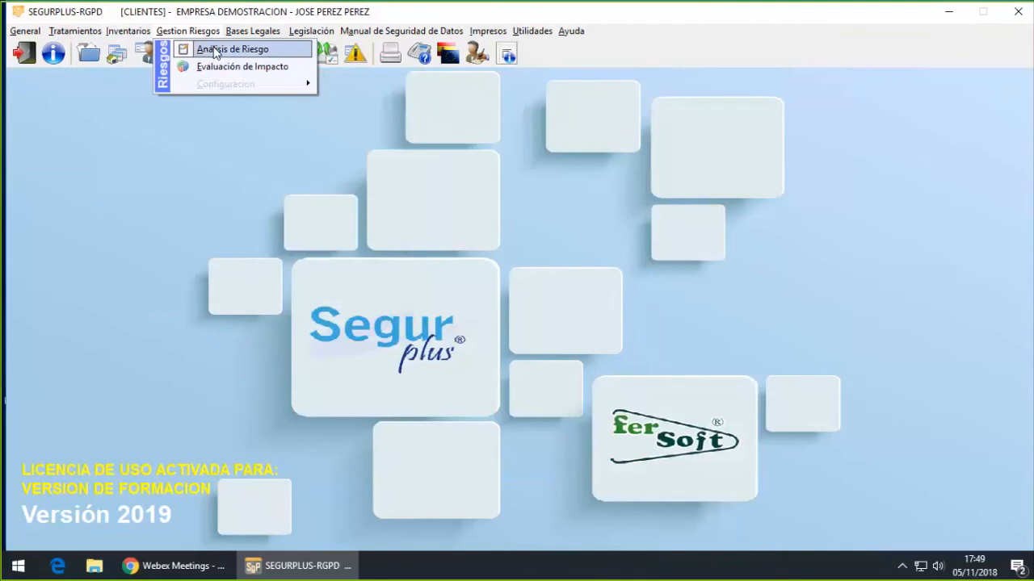
click(215, 50)
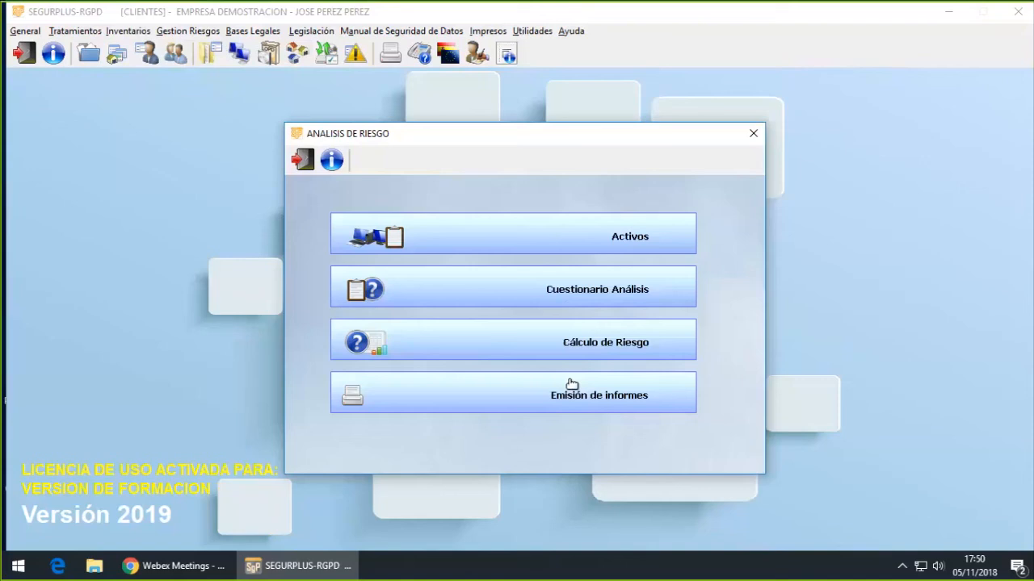
Review the hardware and personnel assets in Mantenimiento de activos, then close the asset list
click(594, 236)
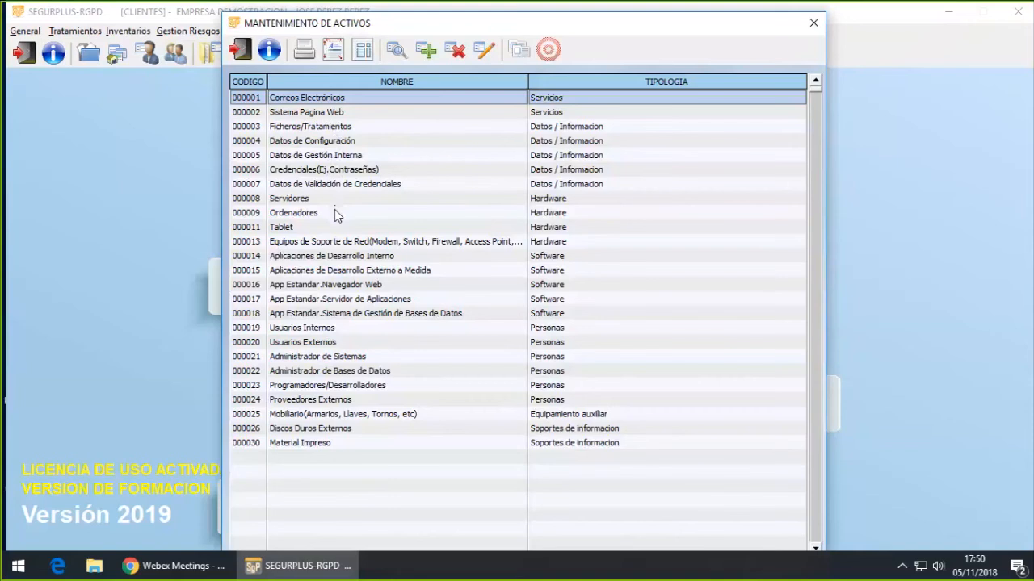
click(292, 229)
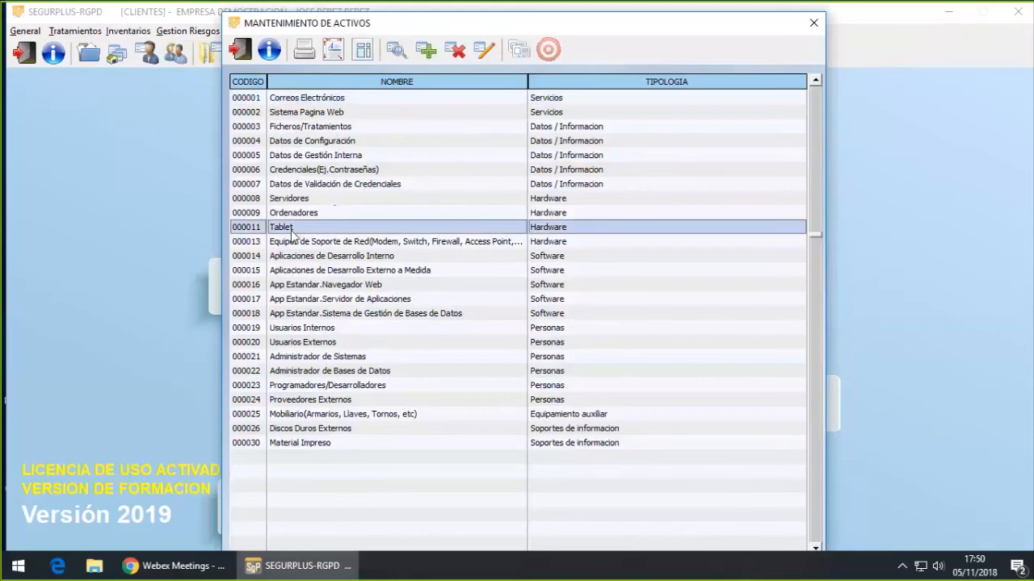
click(312, 346)
click(312, 361)
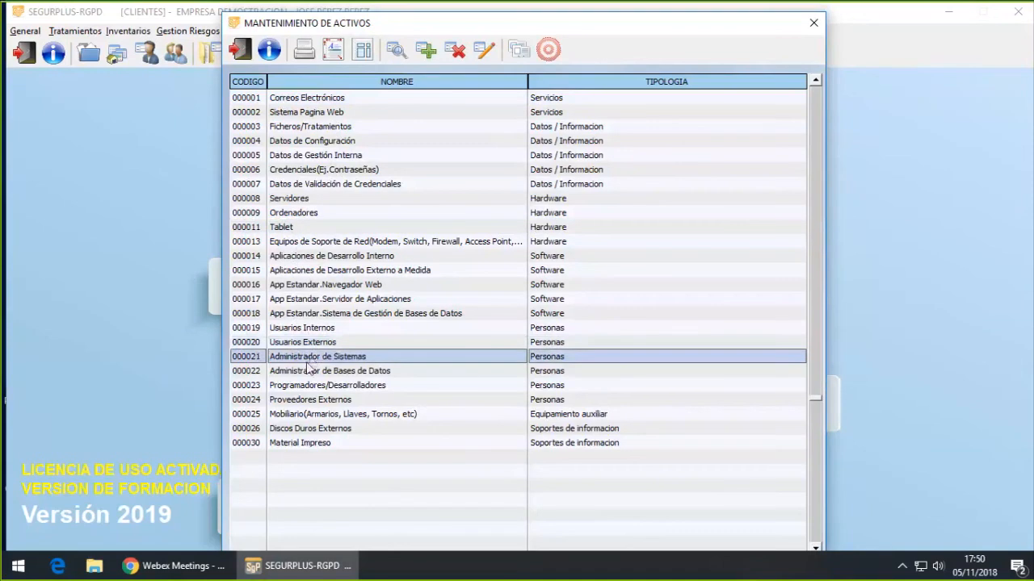
click(308, 388)
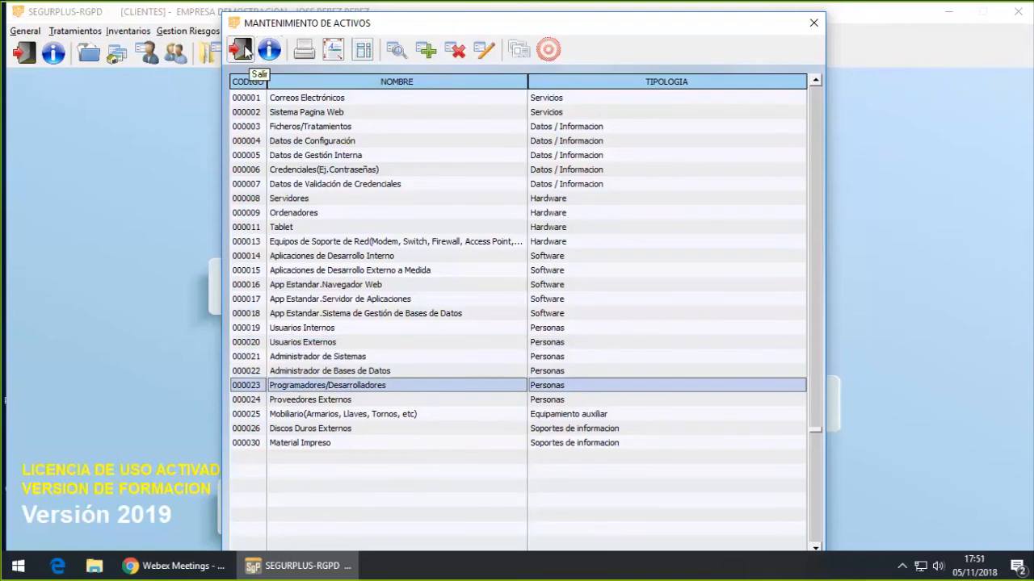
click(244, 50)
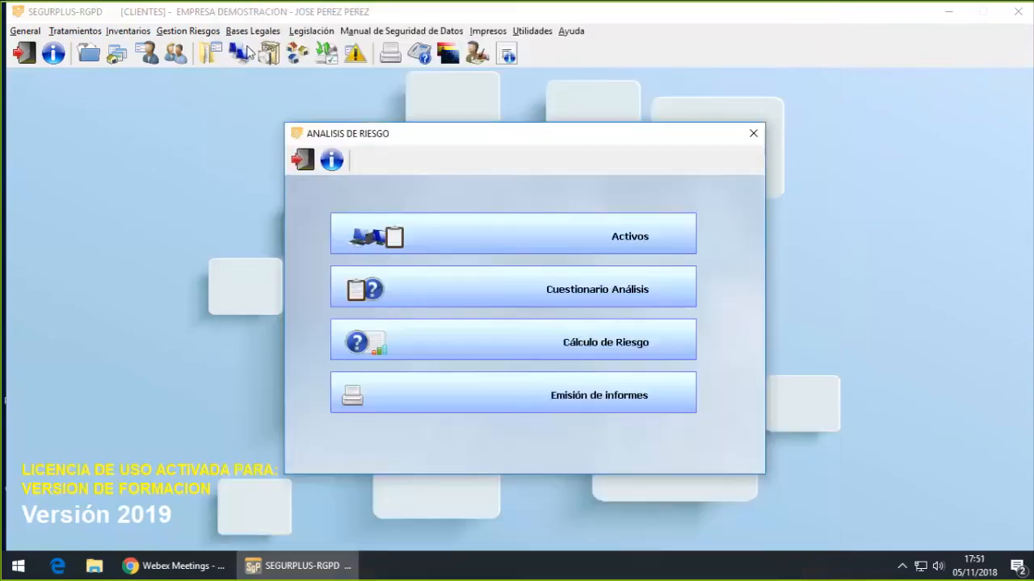
Answer the first three Cuestionario Análisis questions with antivirus on some devices, written information to employees and keys or access cards, and exit the questionnaire
click(608, 294)
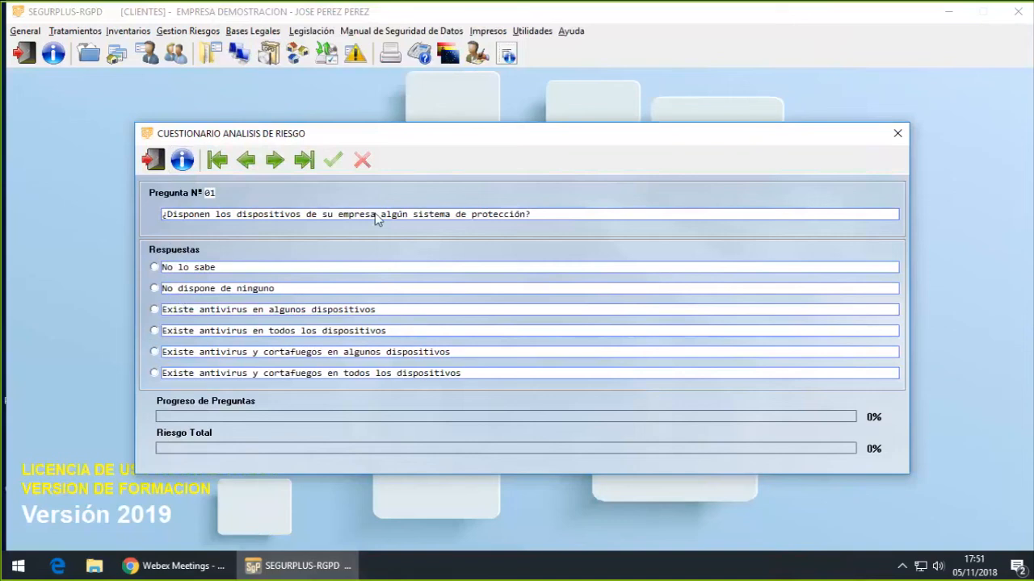
click(154, 310)
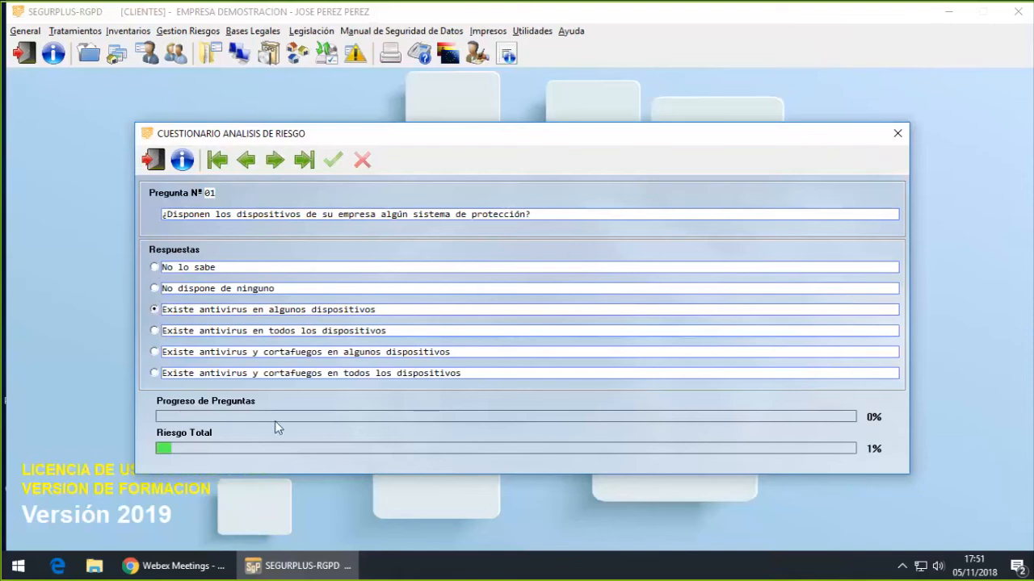
click(276, 160)
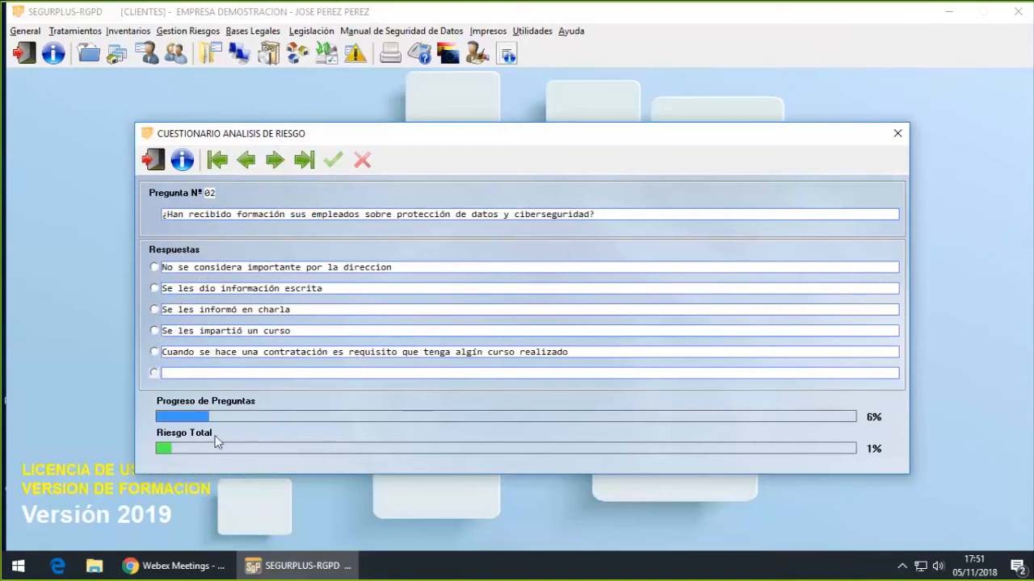
click(156, 289)
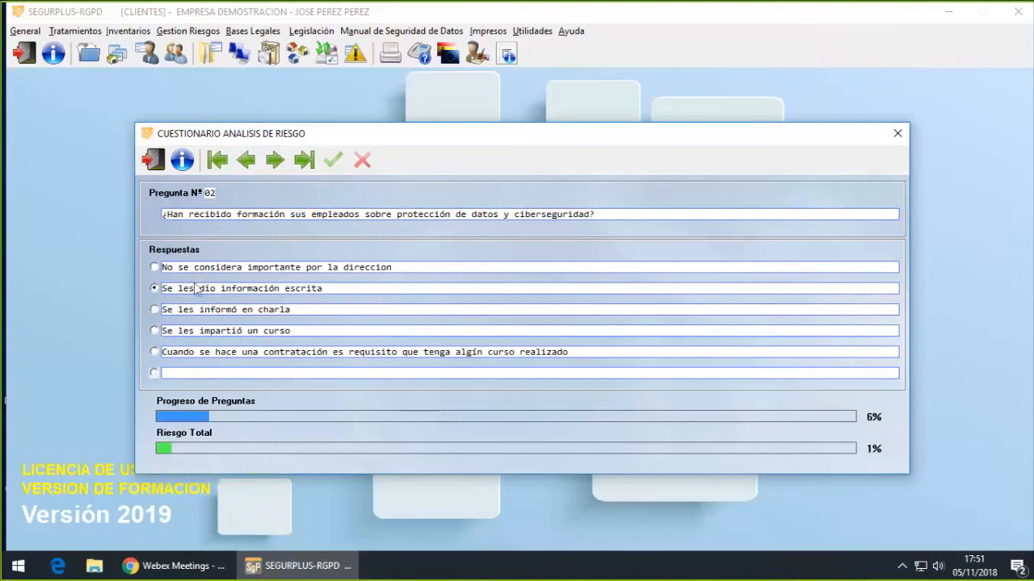
click(274, 159)
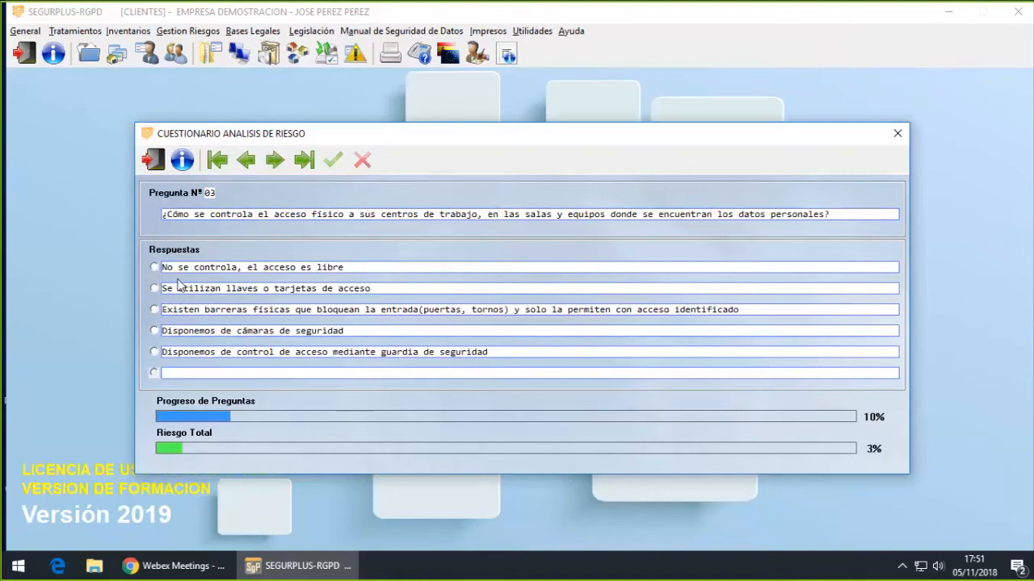
click(155, 289)
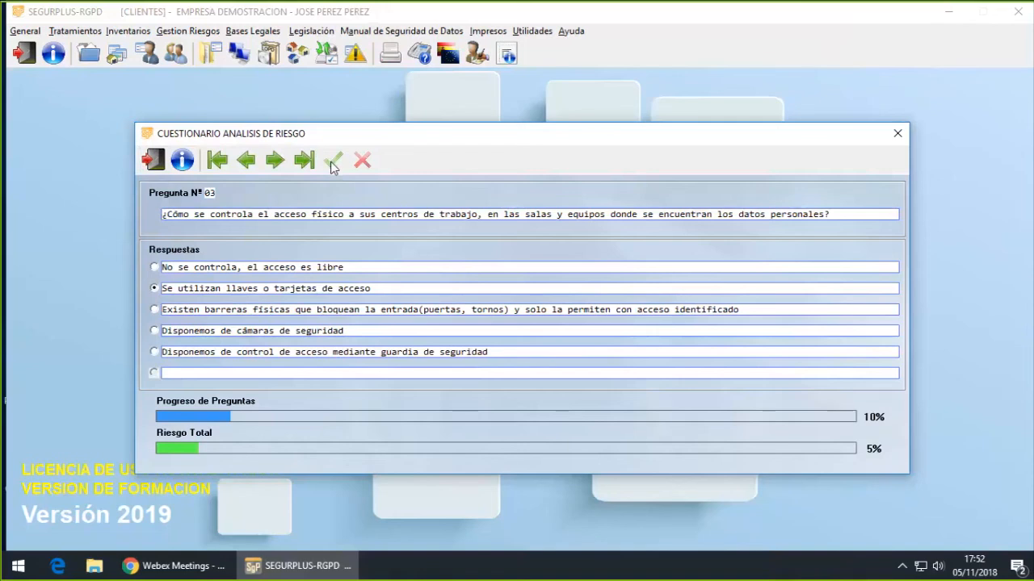
click(154, 161)
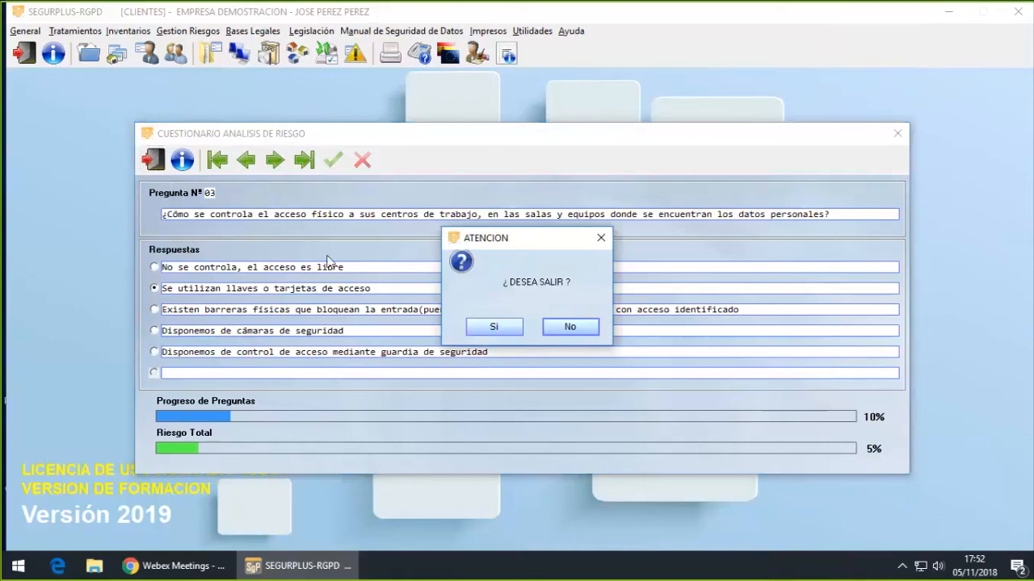
click(494, 329)
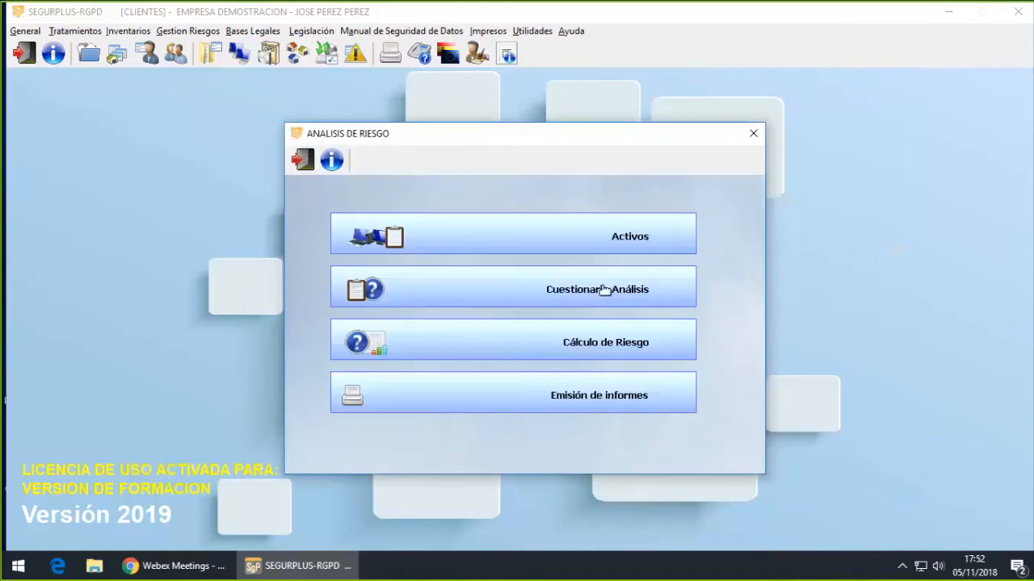
Reopen Cuestionario Análisis to check the saved answer about employee training, and exit the questionnaire
click(601, 289)
click(495, 327)
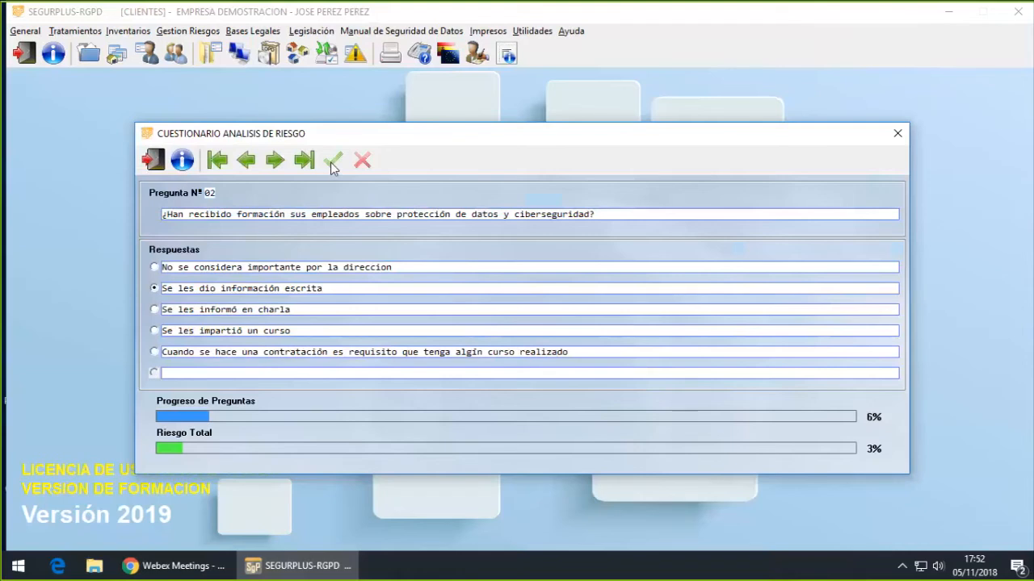
click(153, 160)
click(501, 331)
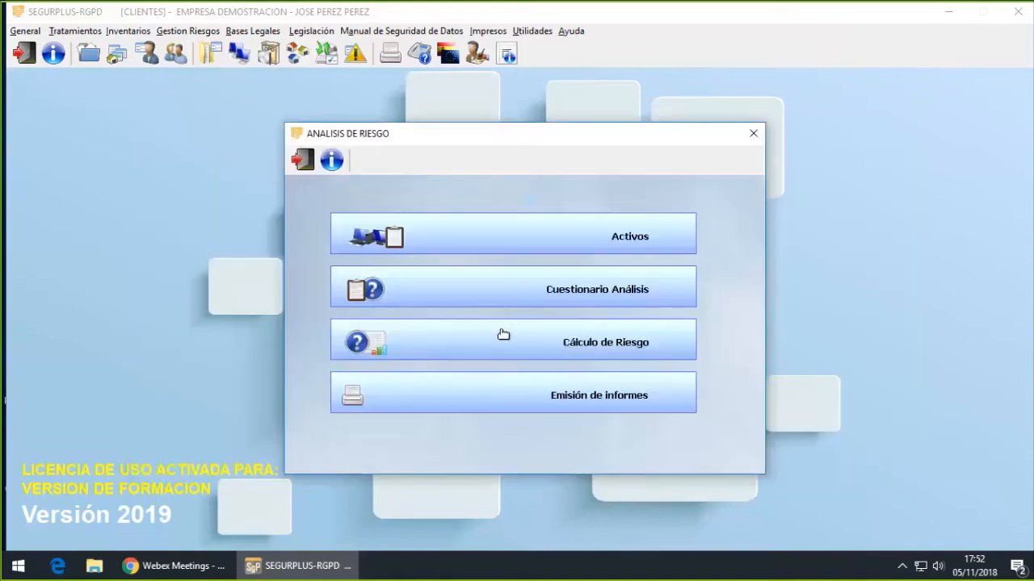
Review the threats to assets with their probability, impact and risk in Cálculo de Riesgo, and close the calculation
click(588, 343)
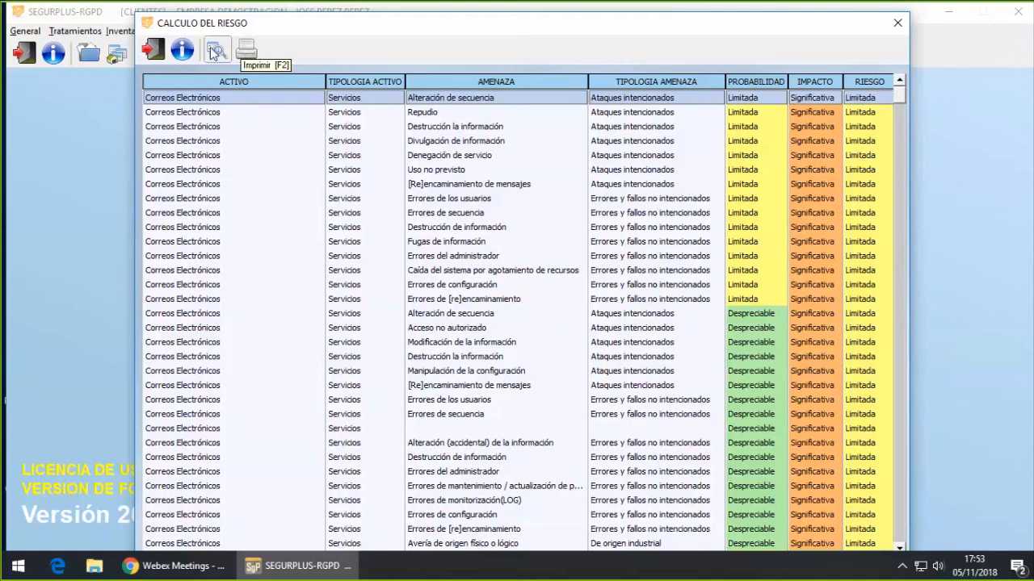
click(153, 49)
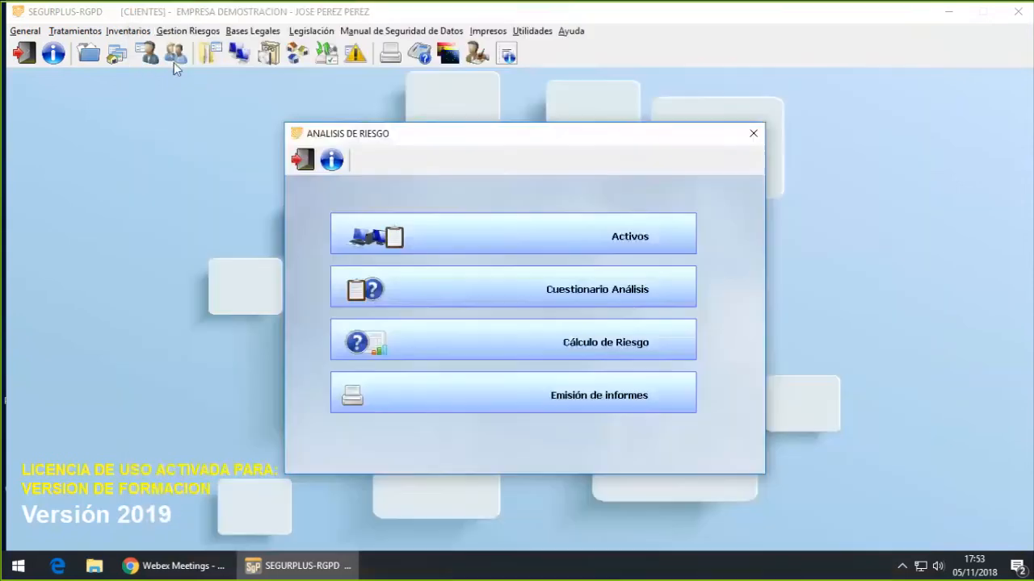
Generate the risk analysis report and review its overall result and the valuations for Usuarios, Medios Tecnológicos and Procedimientos
click(603, 402)
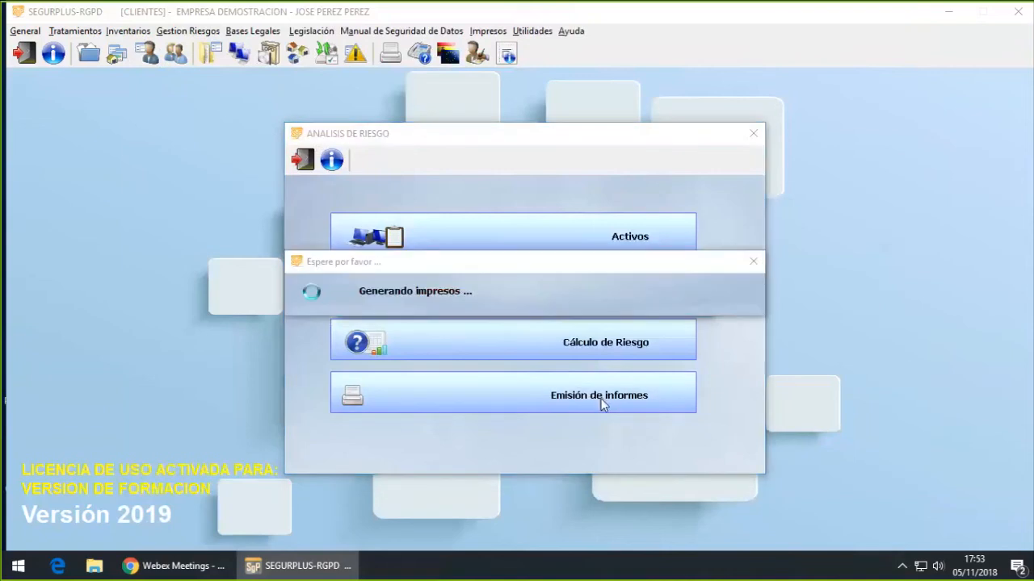
scroll(576, 307, down, 1)
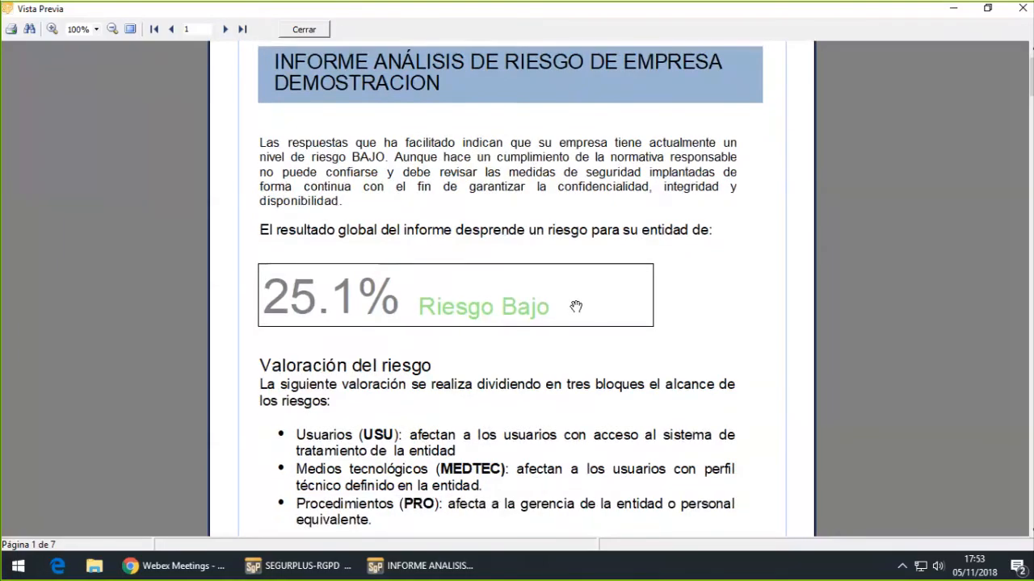
scroll(577, 307, down, 2)
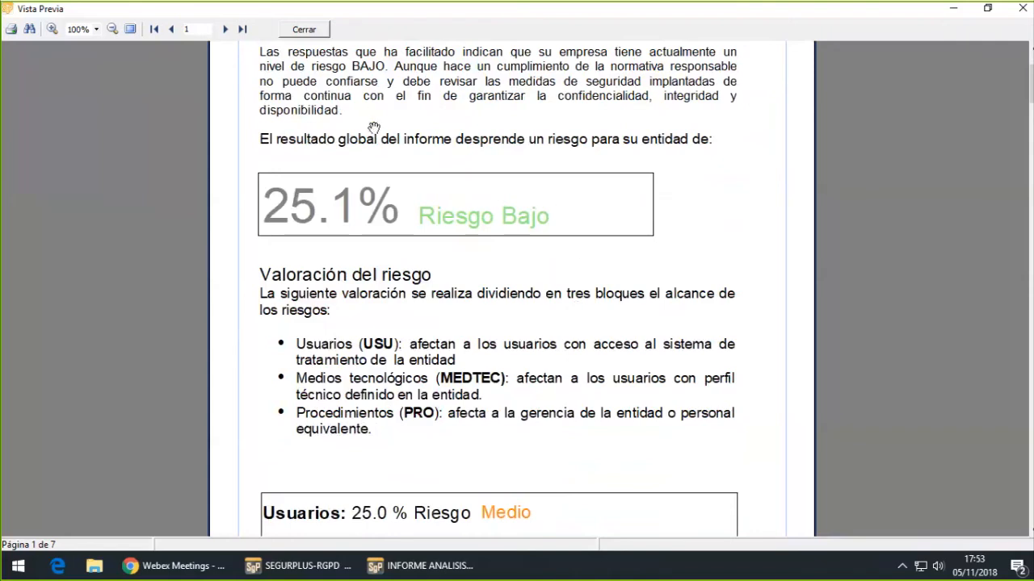
scroll(512, 201, down, 2)
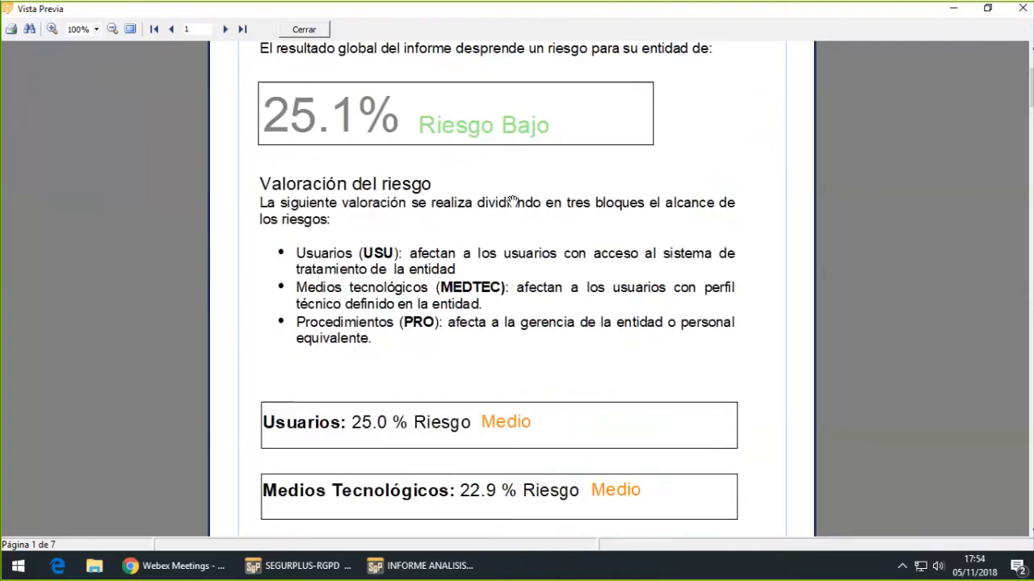
scroll(513, 201, down, 1)
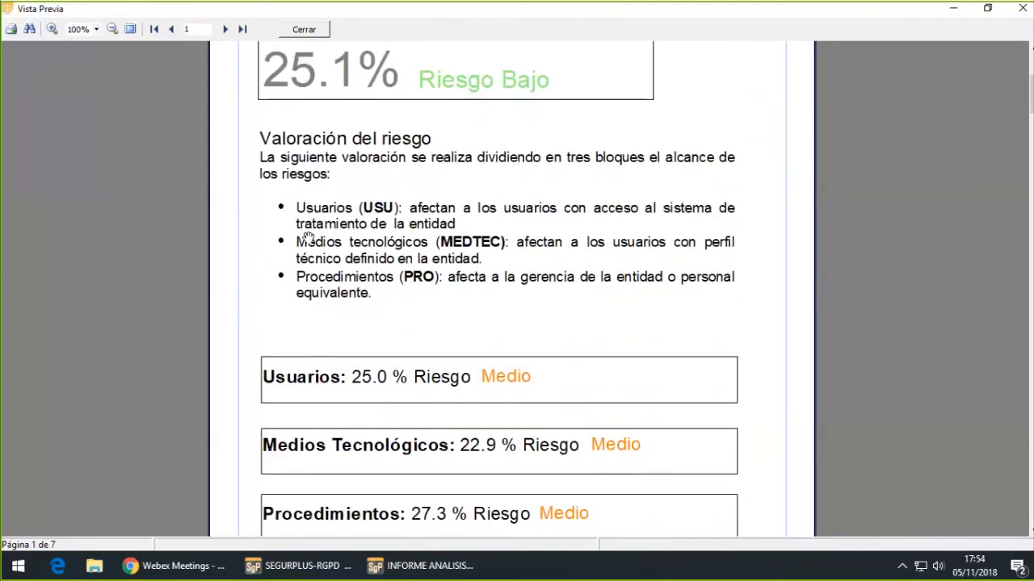
scroll(427, 348, down, 2)
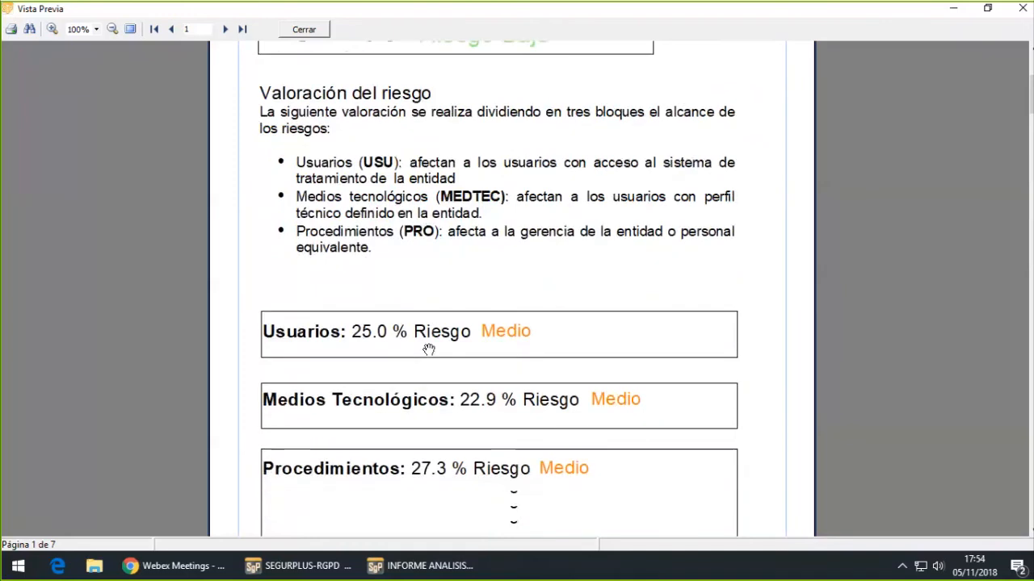
scroll(437, 416, down, 5)
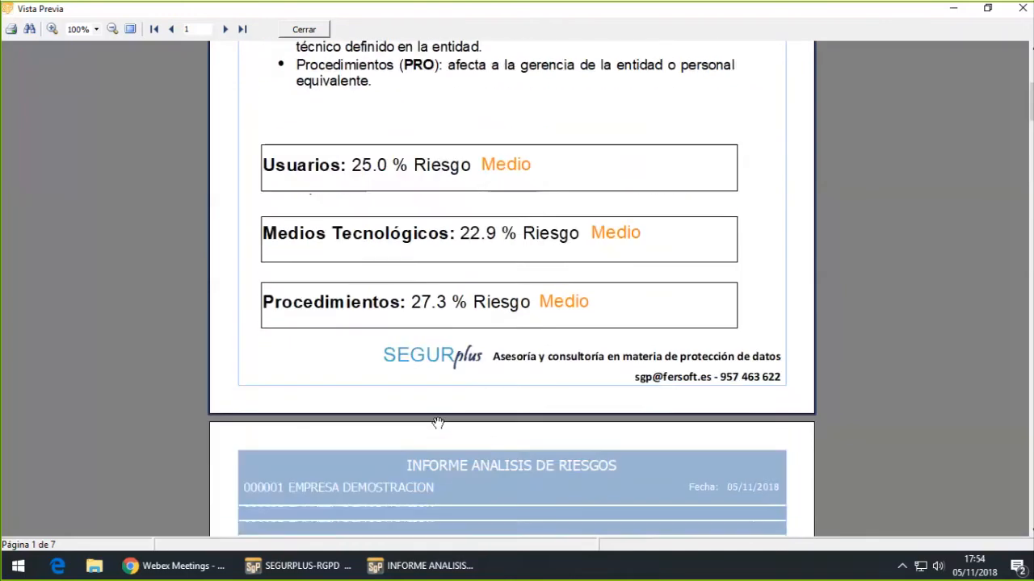
Review the report's recommendations for user risks on pages 2 and 3
scroll(437, 425, down, 5)
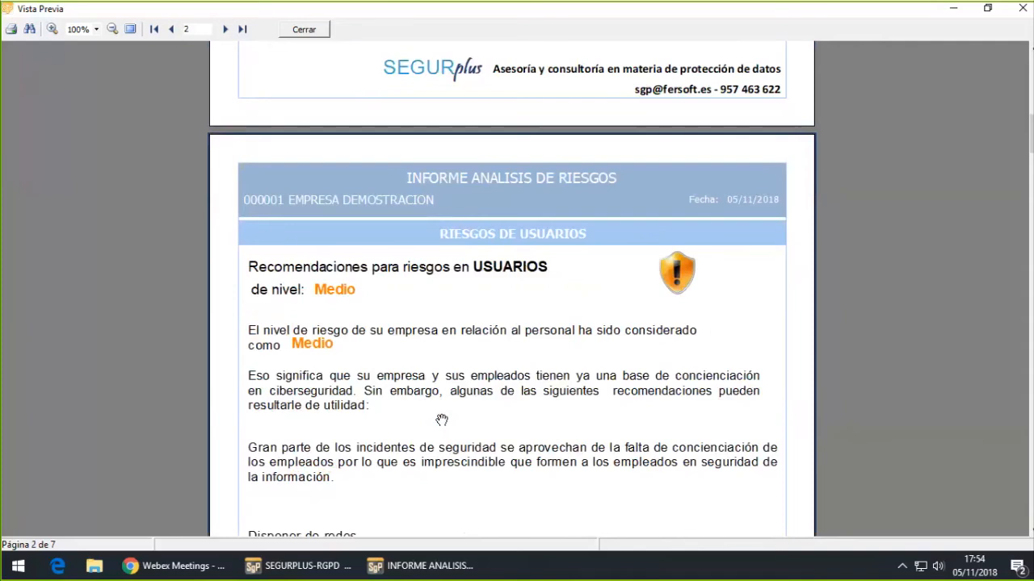
scroll(442, 420, down, 2)
scroll(442, 420, down, 5)
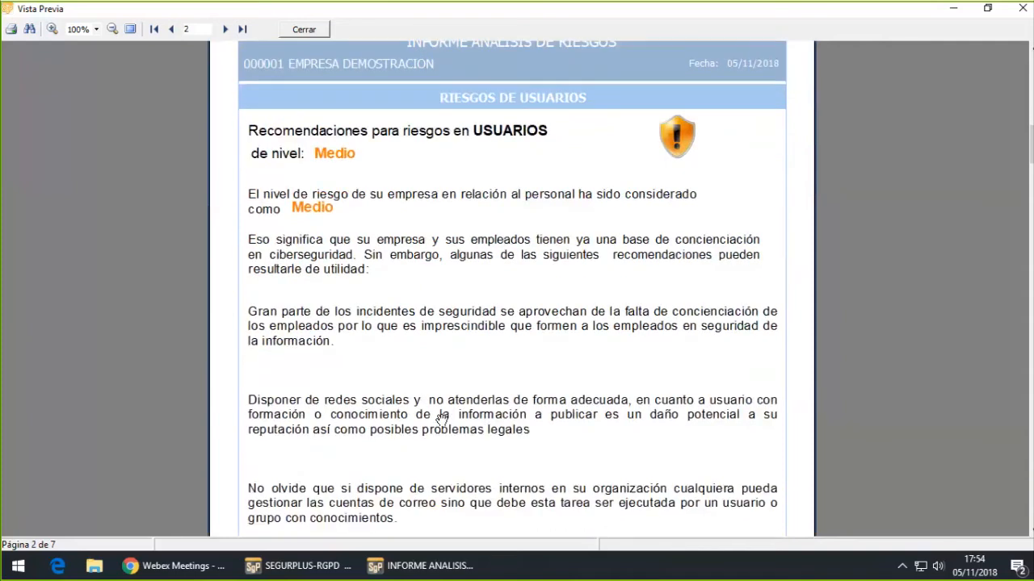
scroll(442, 420, down, 13)
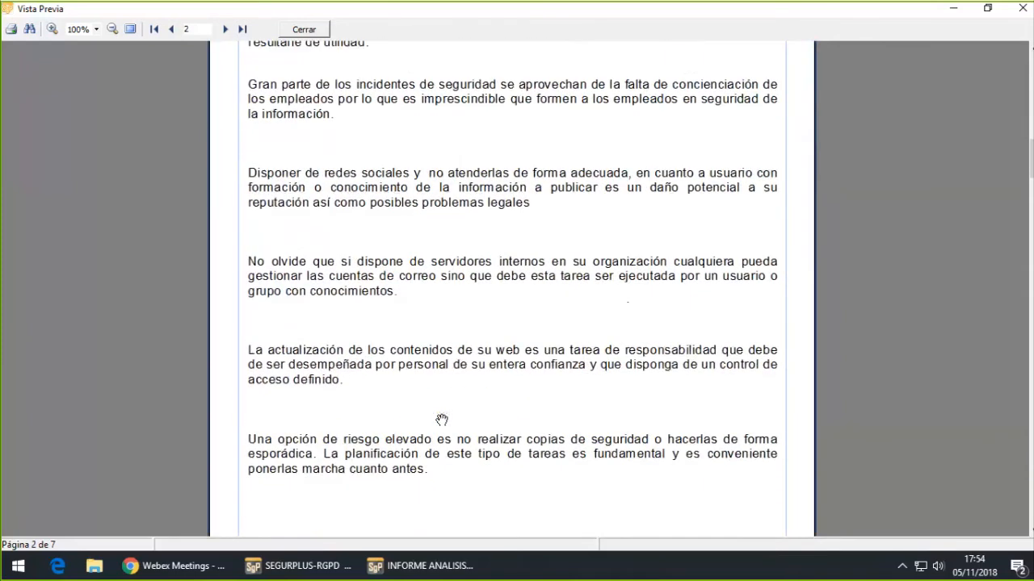
scroll(442, 420, down, 3)
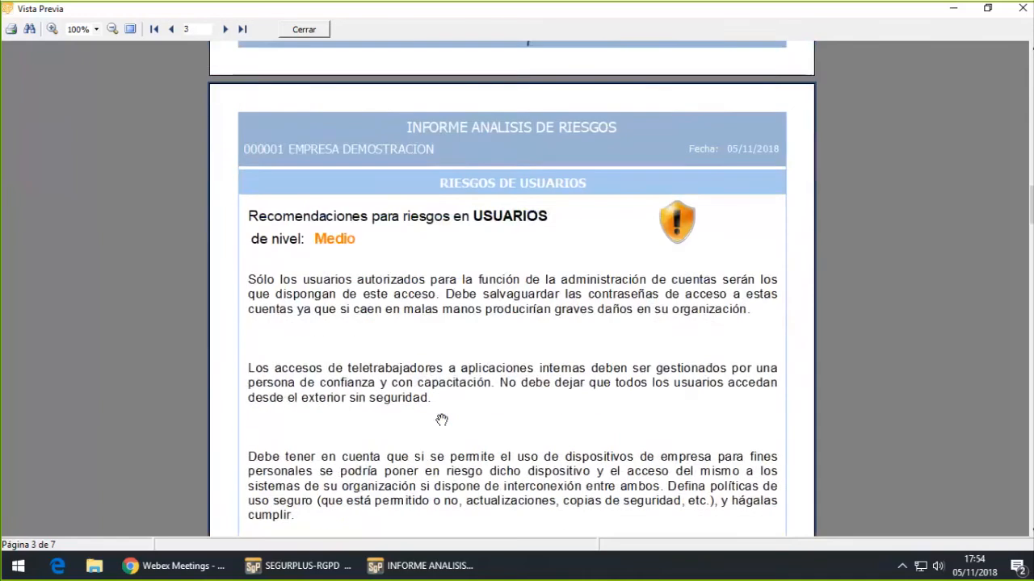
scroll(442, 420, down, 9)
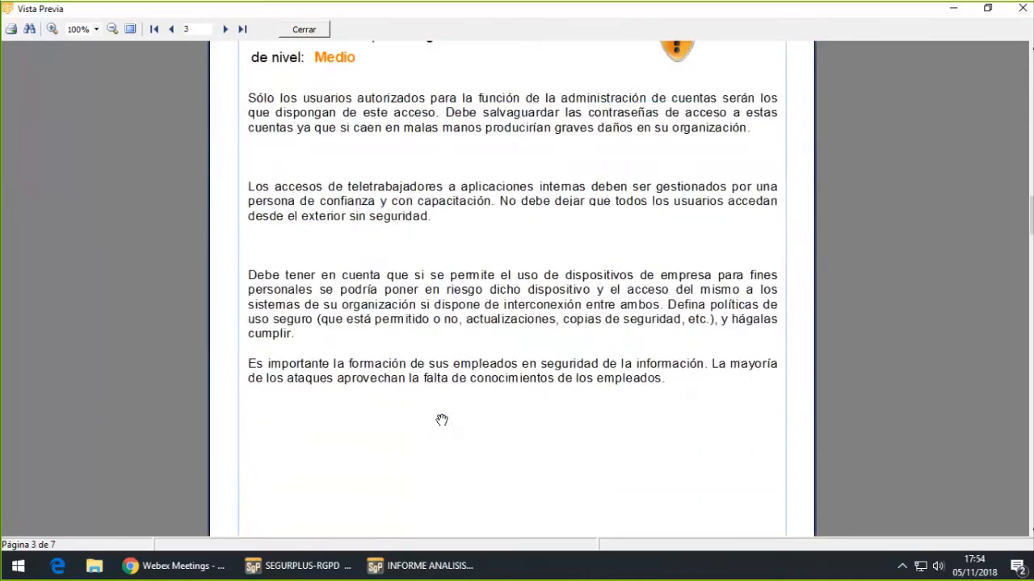
Review the report's recommendations for technology risks on pages 4 and 5, and close the preview and the Análisis de Riesgo window
scroll(442, 420, down, 10)
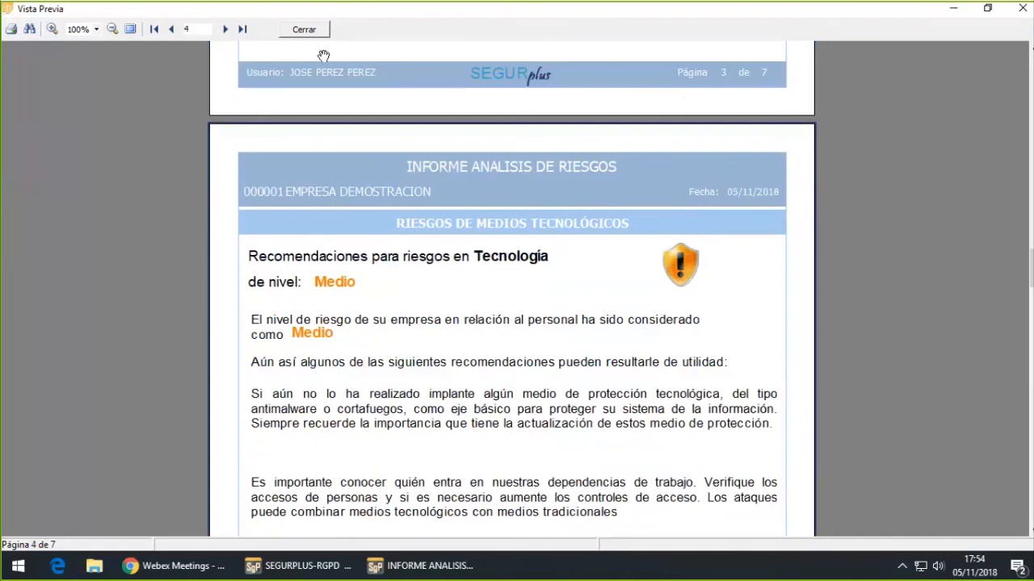
scroll(432, 393, down, 11)
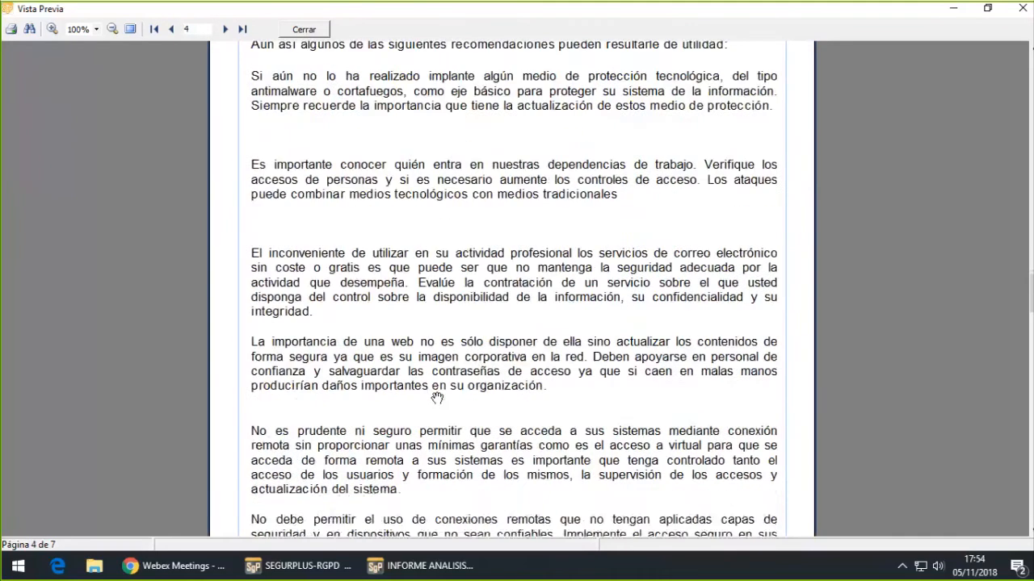
scroll(436, 398, down, 9)
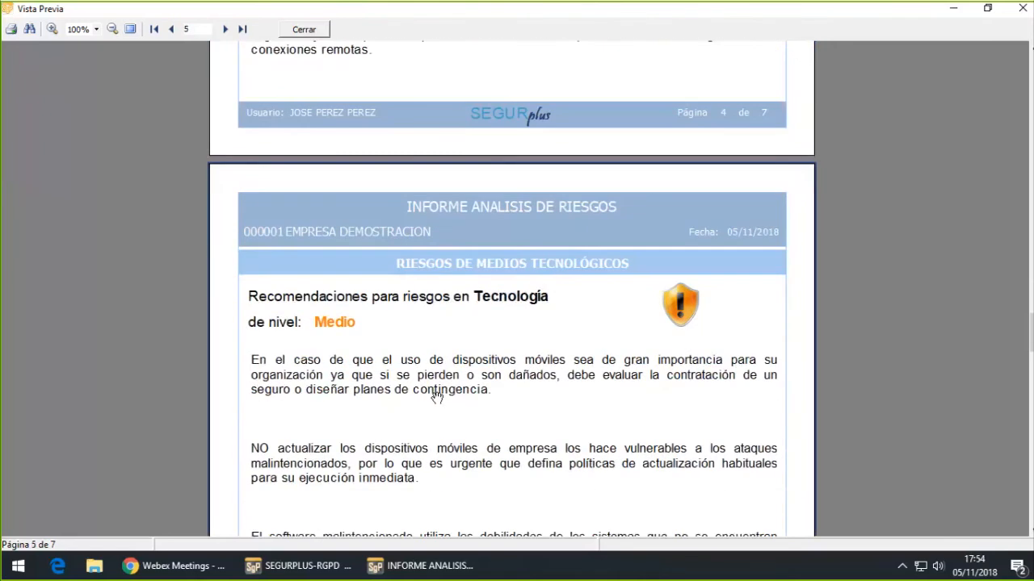
scroll(436, 397, down, 2)
scroll(436, 397, down, 2)
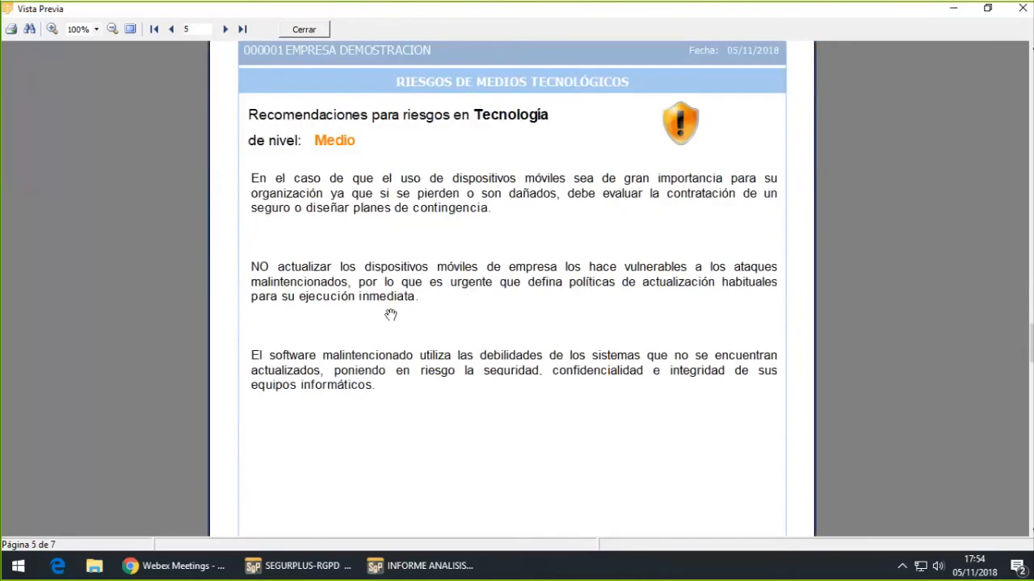
click(303, 30)
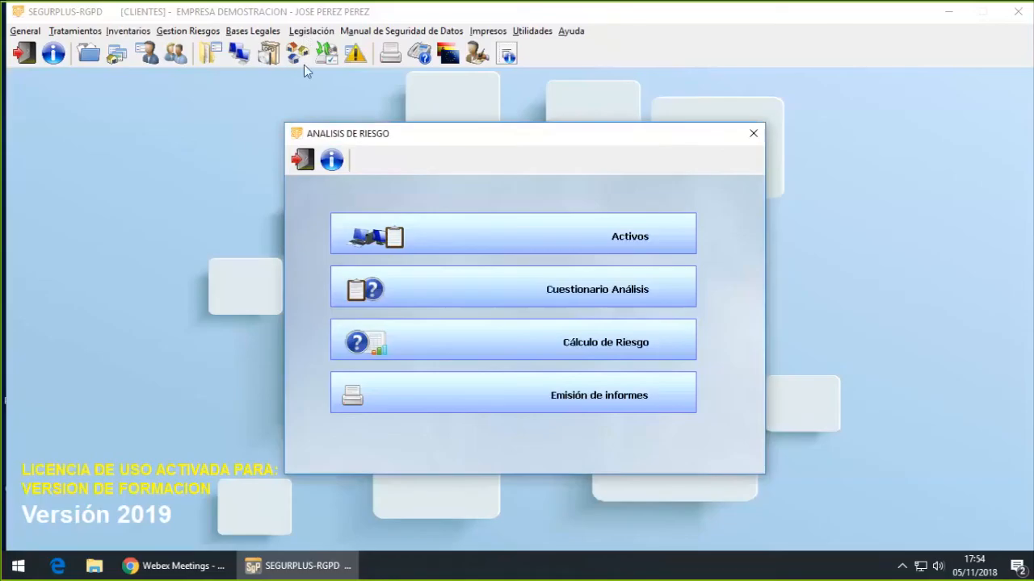
click(302, 159)
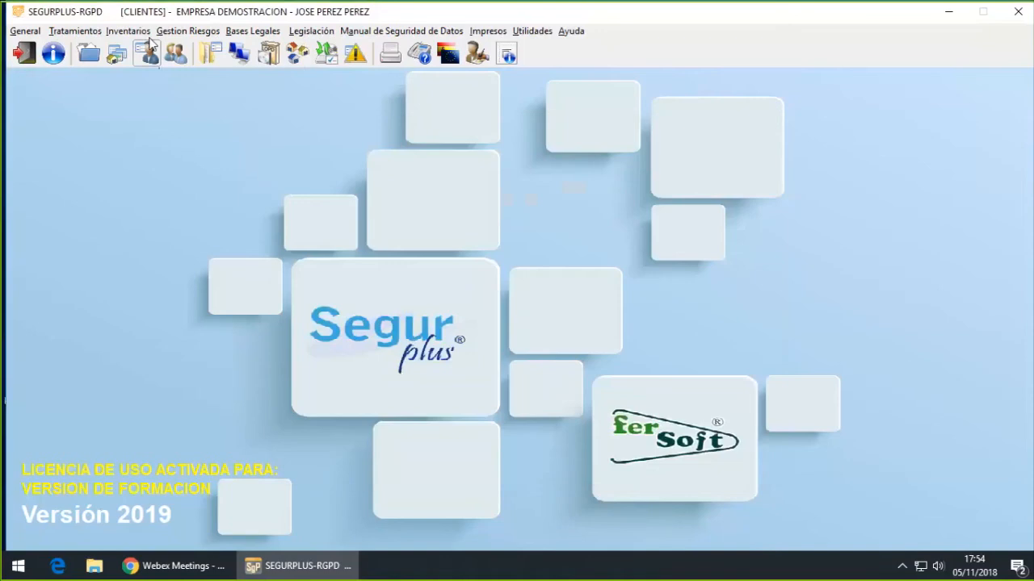
Locate Evaluación de Impacto under Gestion Riesgos, and review the Aceptaciones list of Bases Legales and close it
click(183, 32)
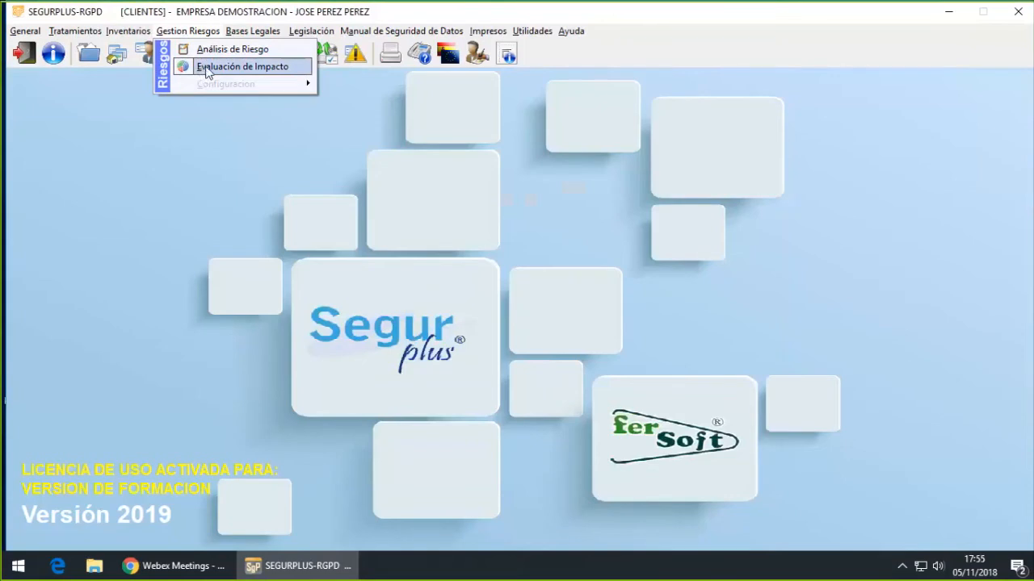
mouse_move(246, 36)
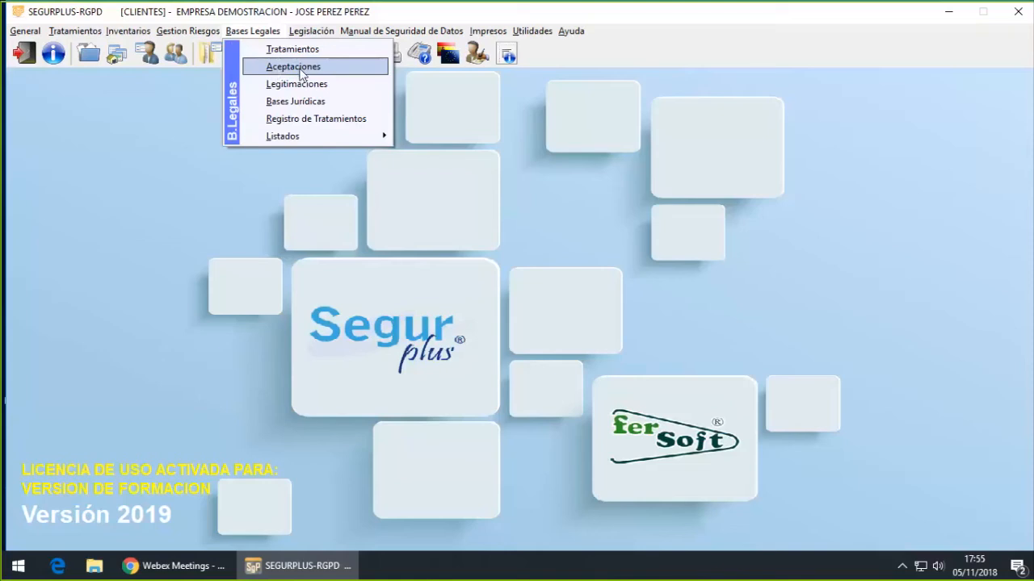
click(295, 67)
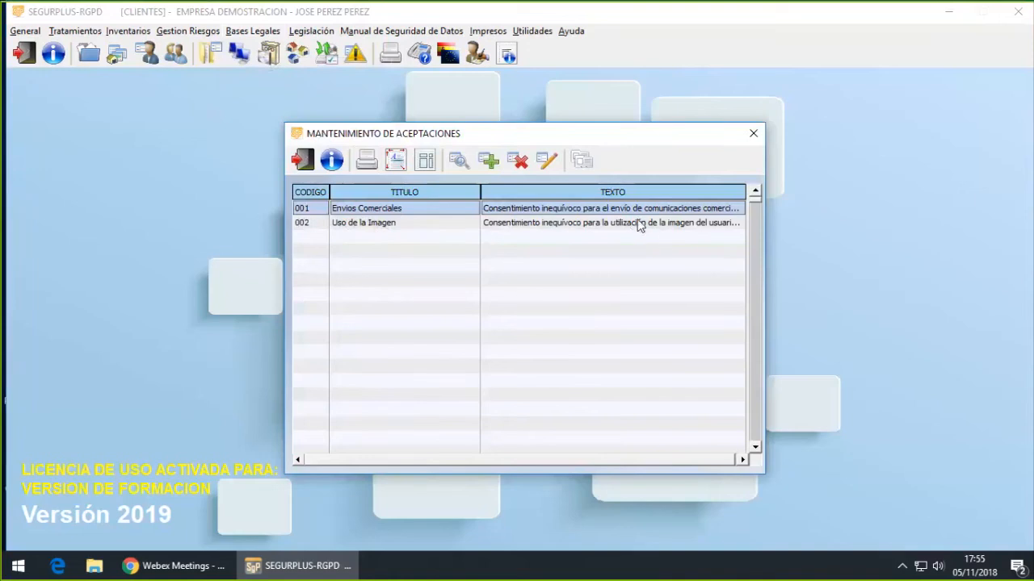
click(304, 161)
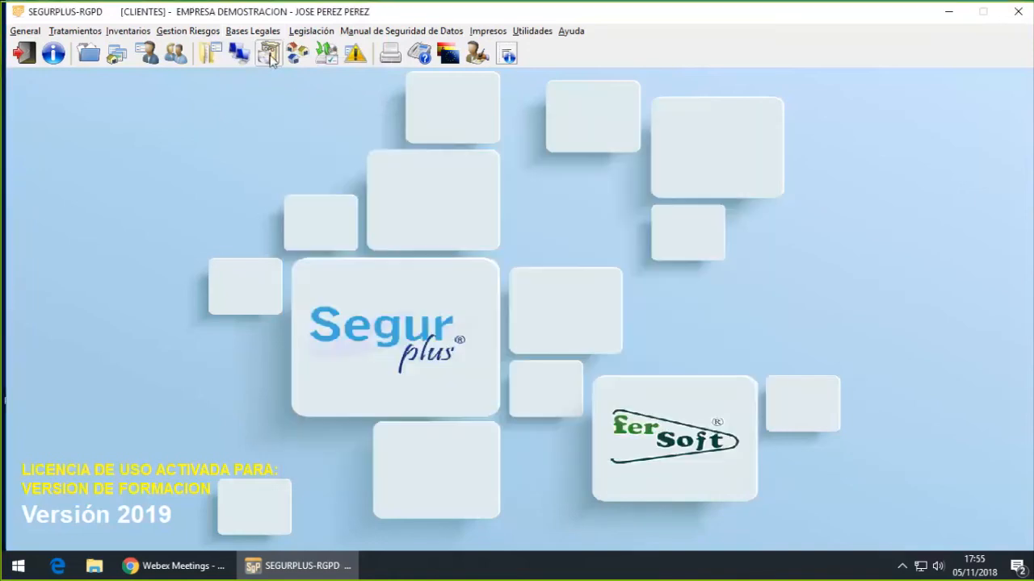
Open the maintenance list of Legitimaciones within Bases Legales
click(253, 30)
click(288, 86)
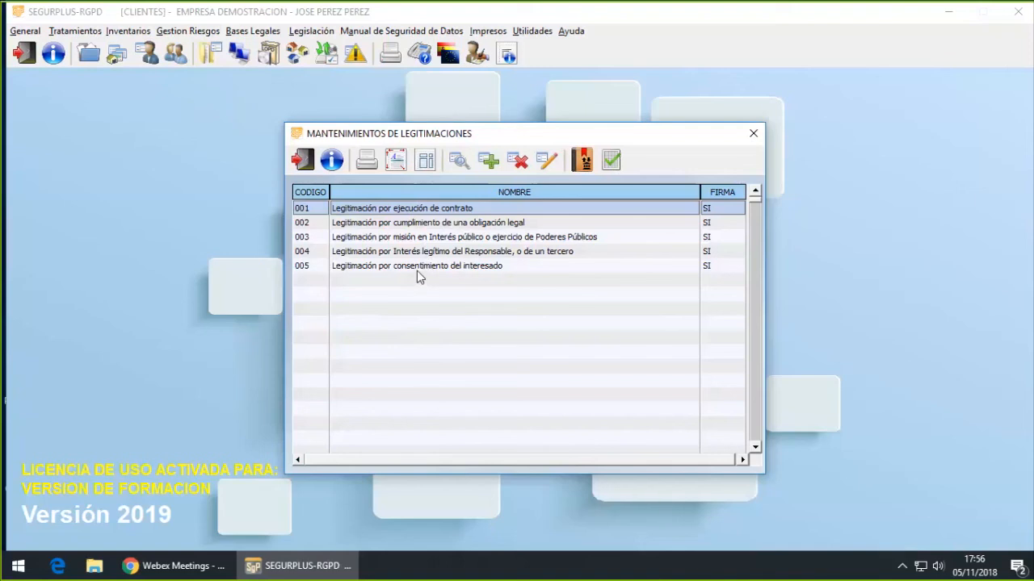
Close the Legitimaciones list and review the remaining Bases Legales functions, including Bases Jurídicas, Registro de Tratamientos and Listados
click(303, 165)
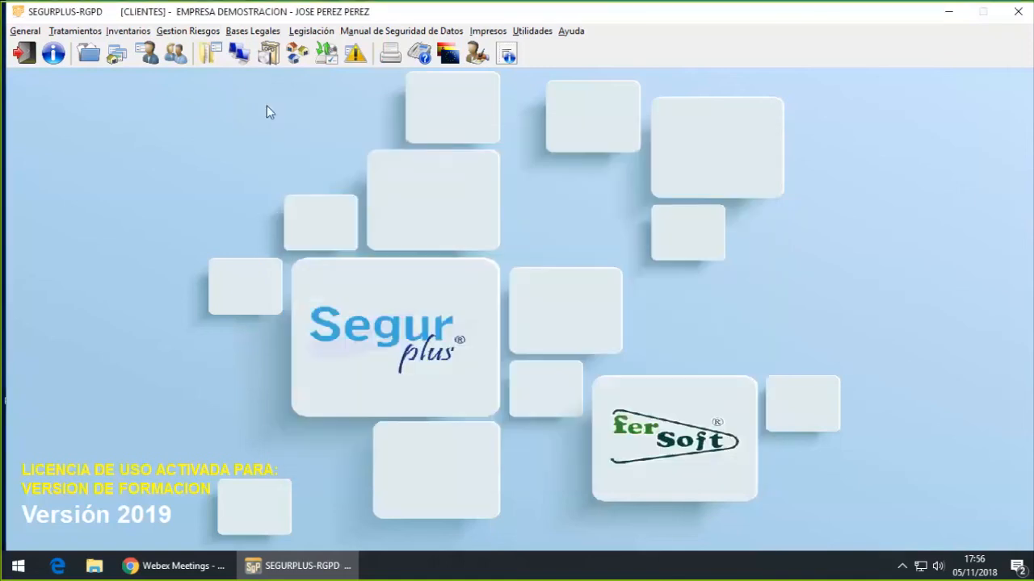
click(197, 31)
mouse_move(253, 31)
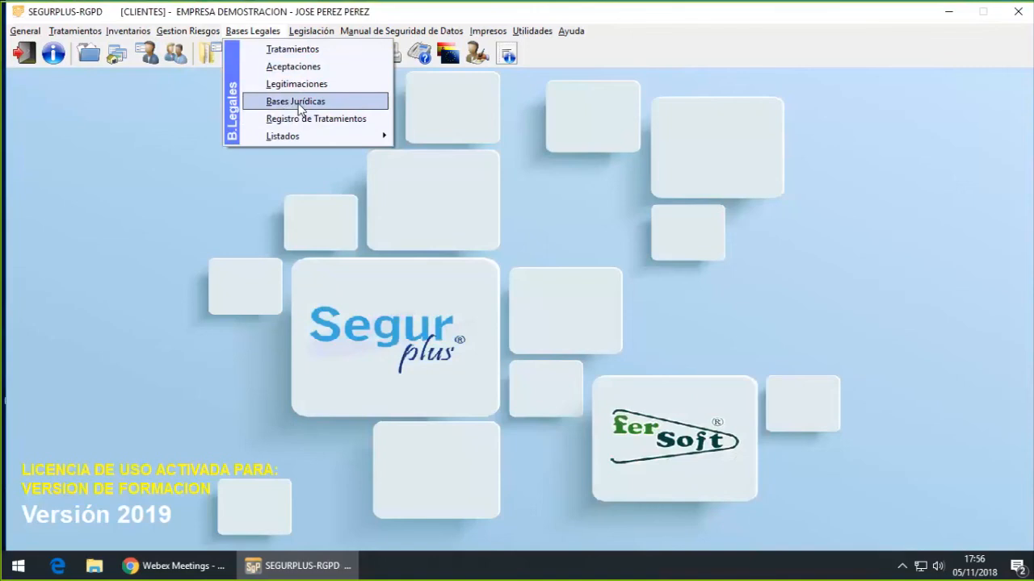
mouse_move(304, 135)
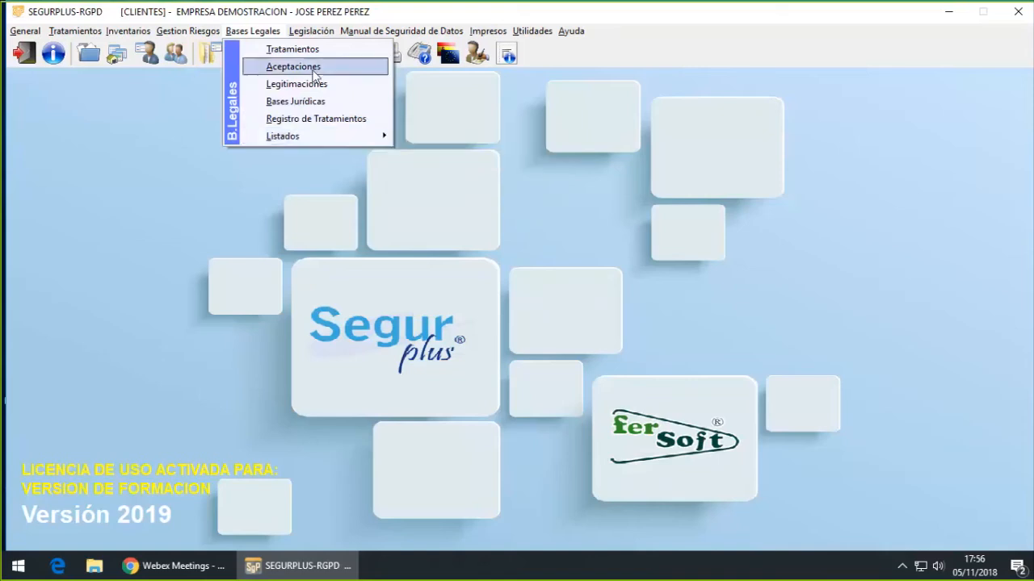
Review the legal texts available in Legislación under Protección de datos and Otra legislación
mouse_move(311, 33)
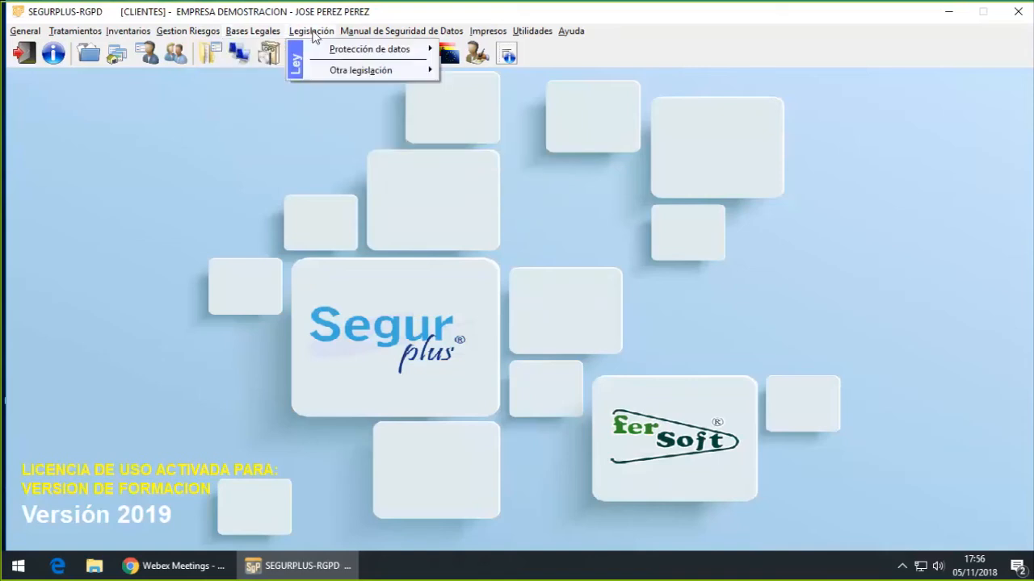
mouse_move(320, 54)
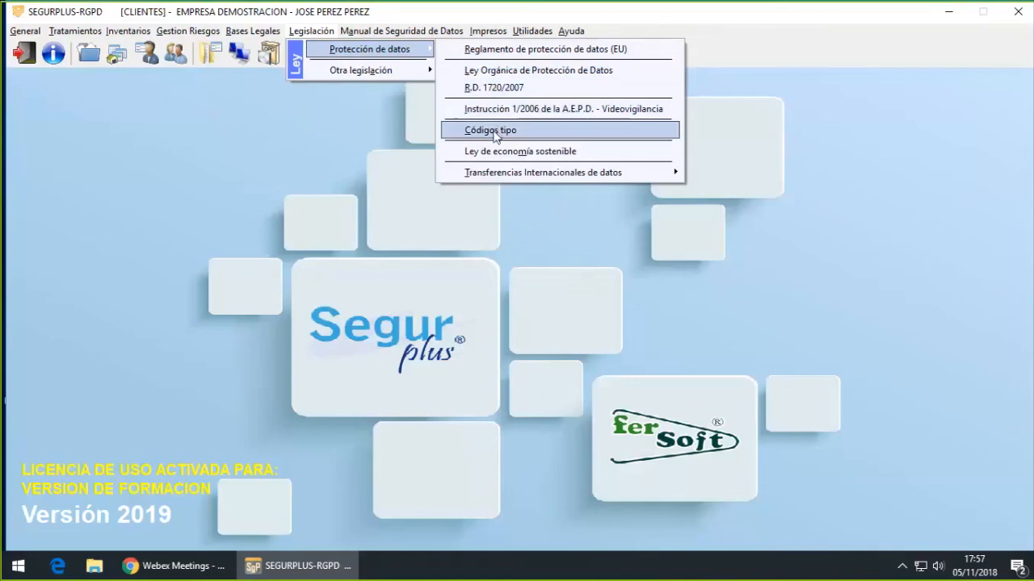
mouse_move(499, 175)
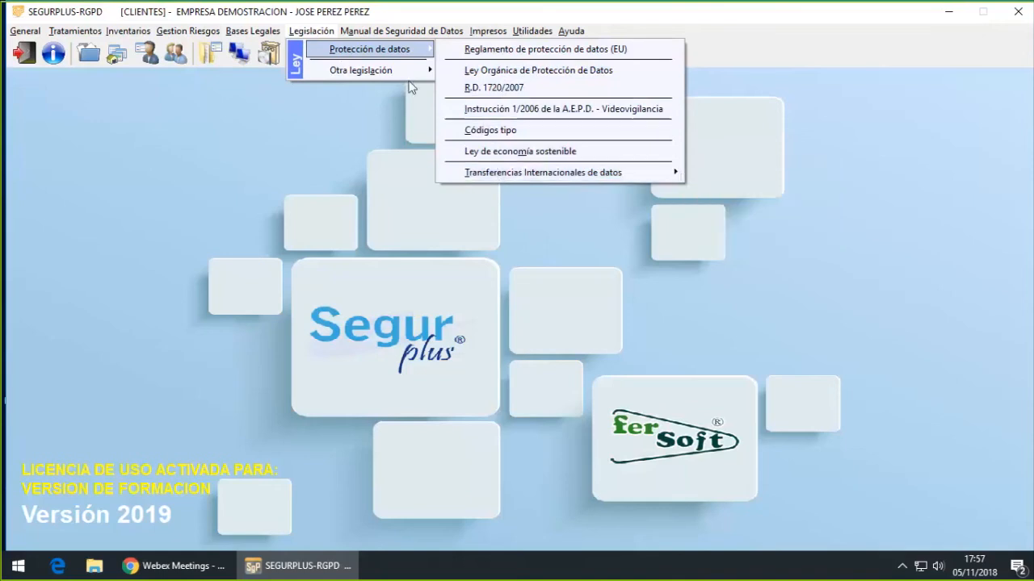
mouse_move(402, 74)
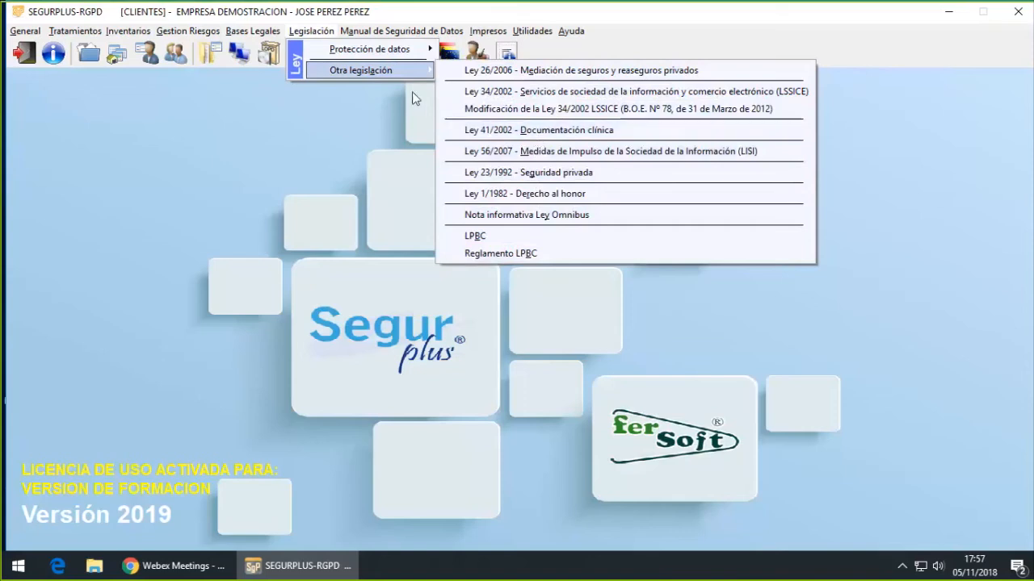
Review sections A to L of the Manual de Seguridad de Datos and the forms offered under Impresos
mouse_move(385, 33)
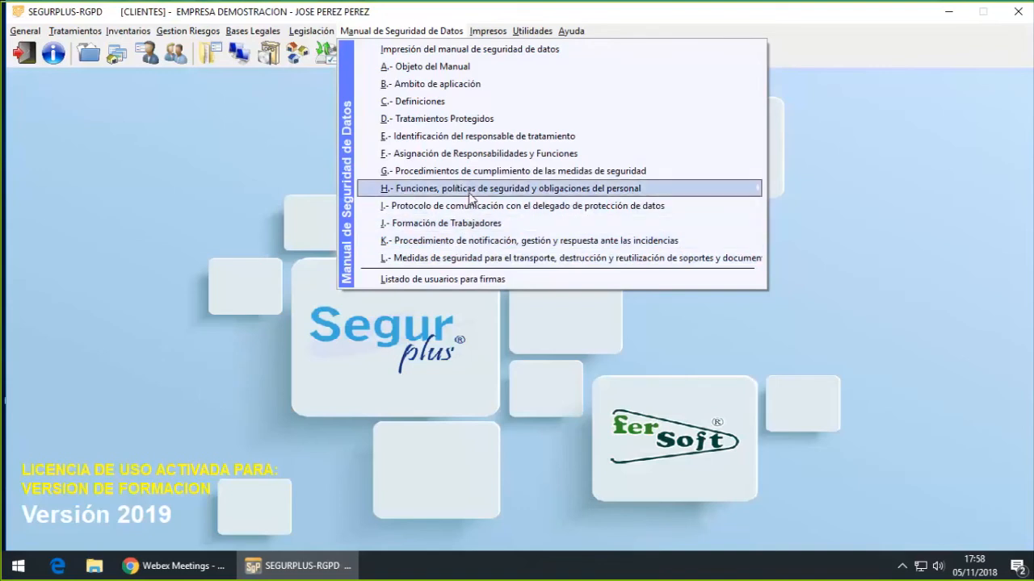
mouse_move(470, 194)
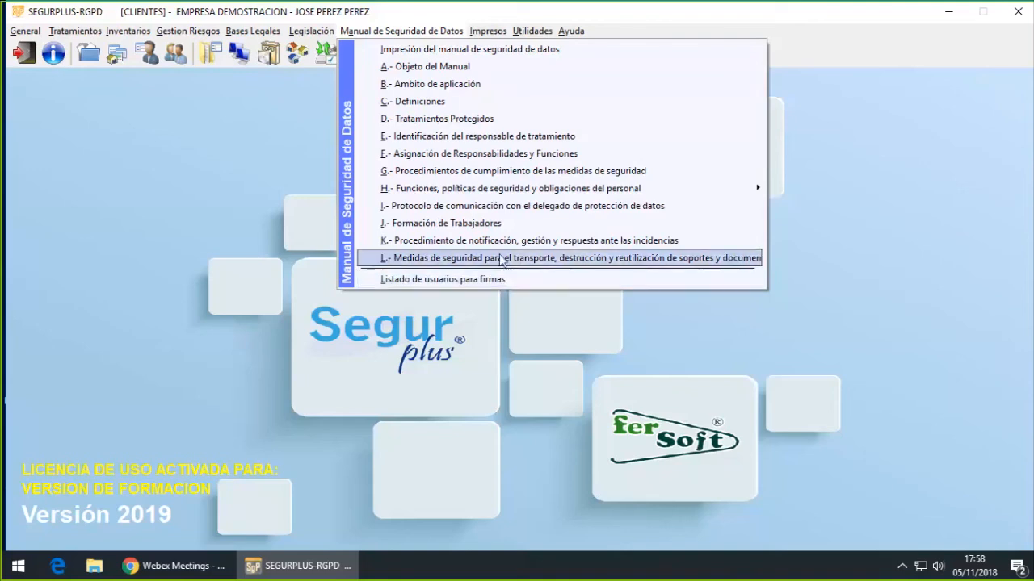
mouse_move(493, 22)
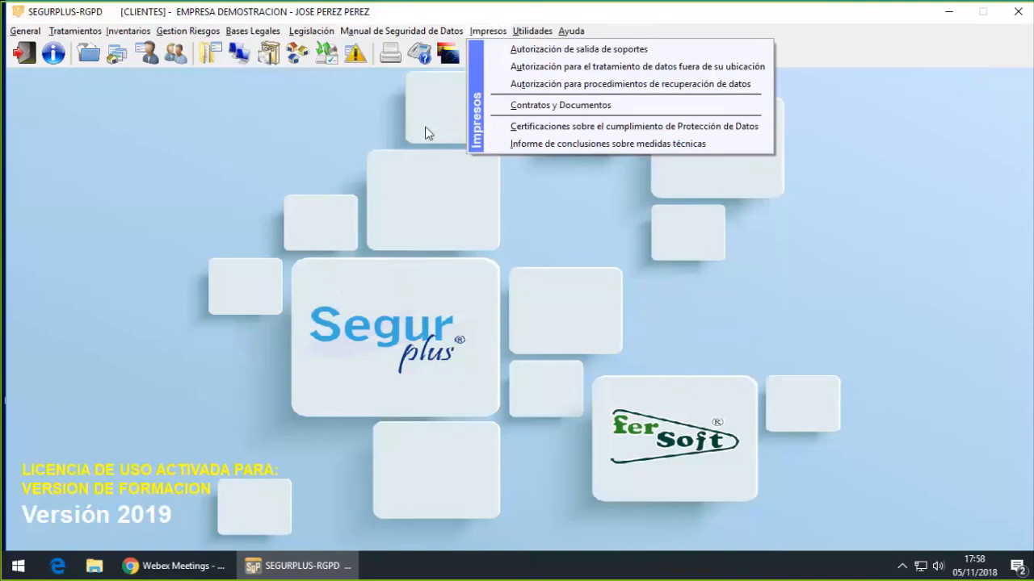
click(410, 88)
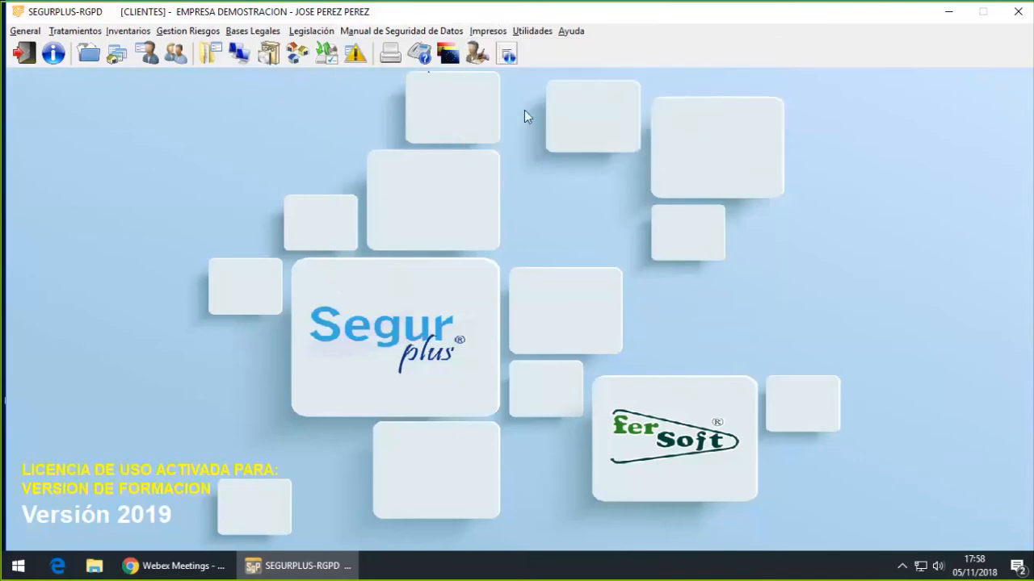
Open Contratos y Documentos from Impresos and check the documents offered for the type Derecho de informacion del afectado
click(487, 31)
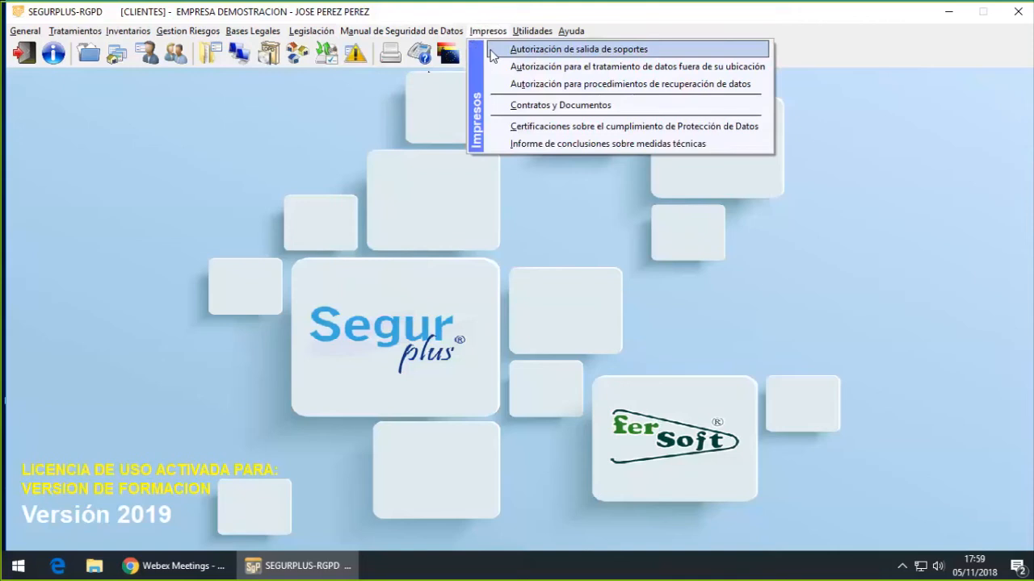
click(546, 106)
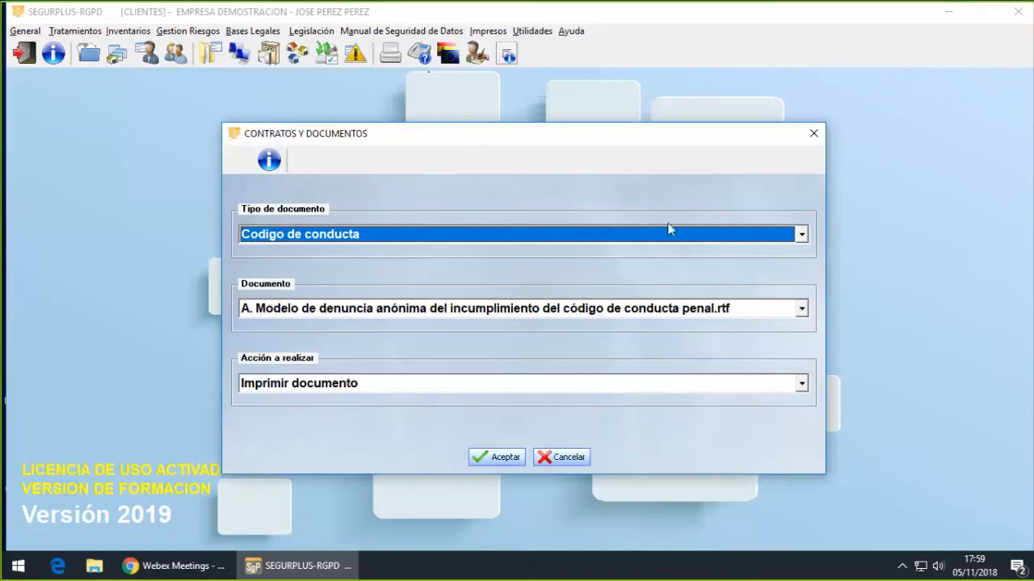
click(801, 237)
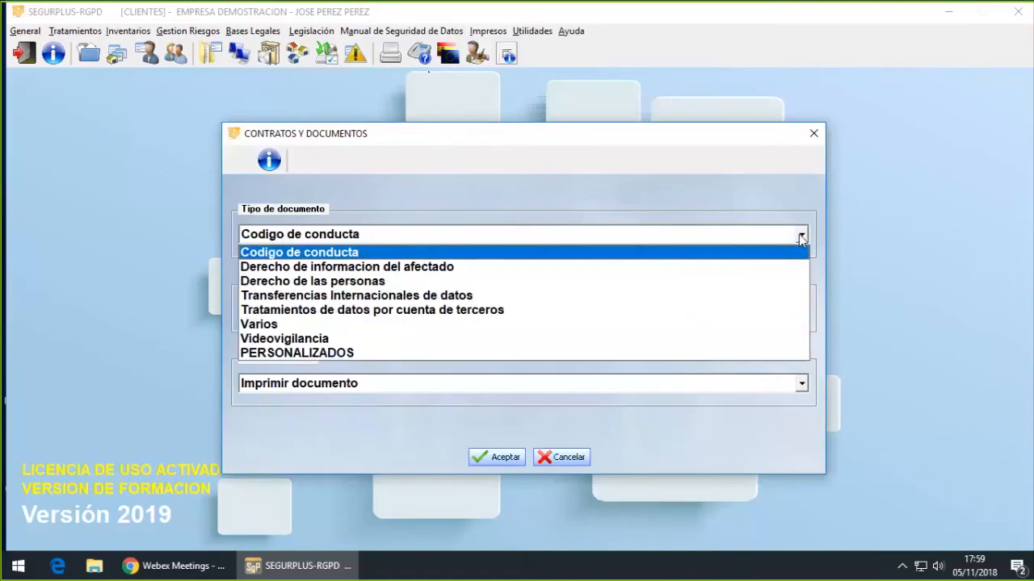
click(750, 272)
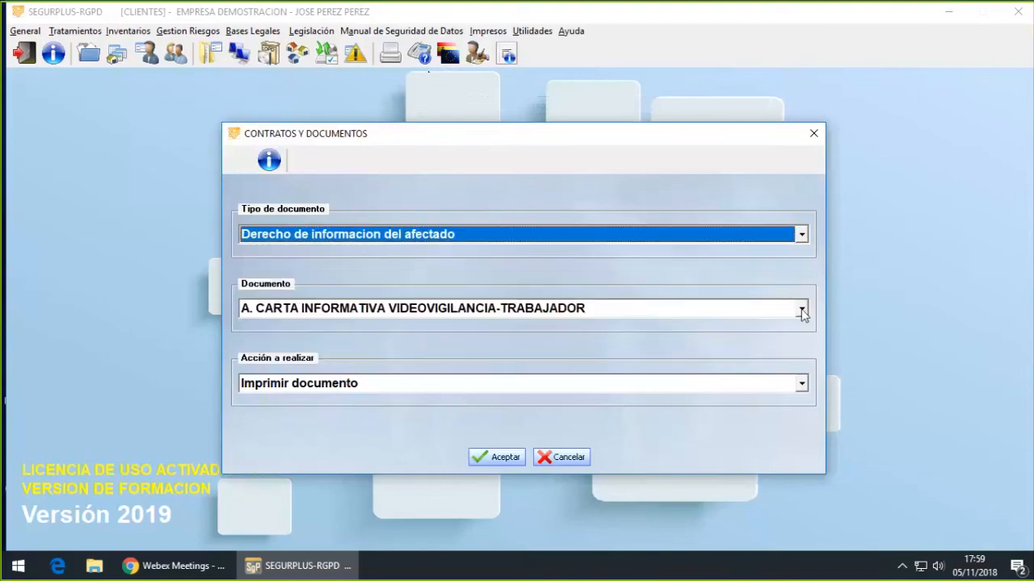
click(802, 310)
click(802, 312)
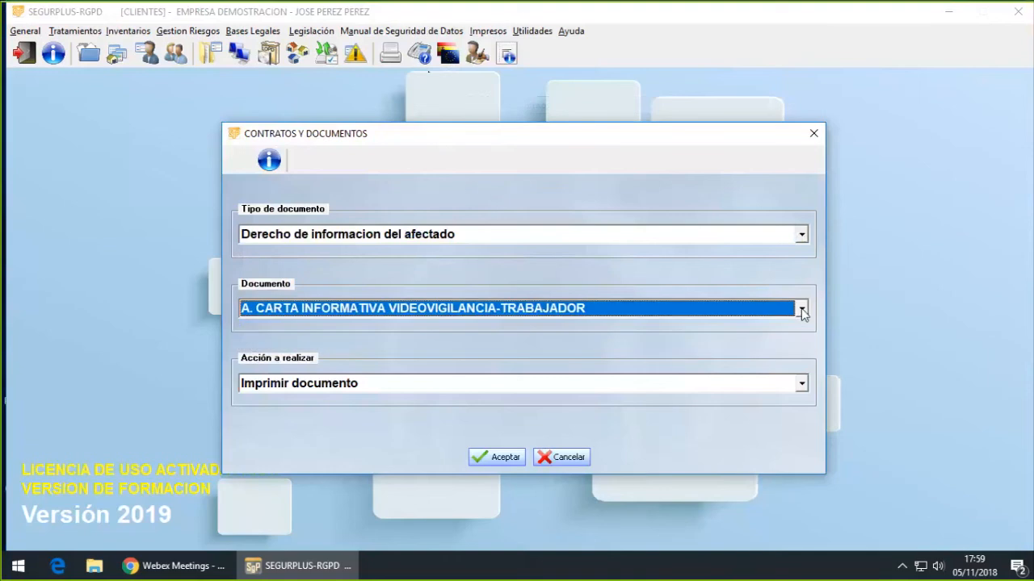
Set the document type to Derecho de las personas, review its documents and keep A. Derecho de acceso selected
click(801, 235)
click(712, 283)
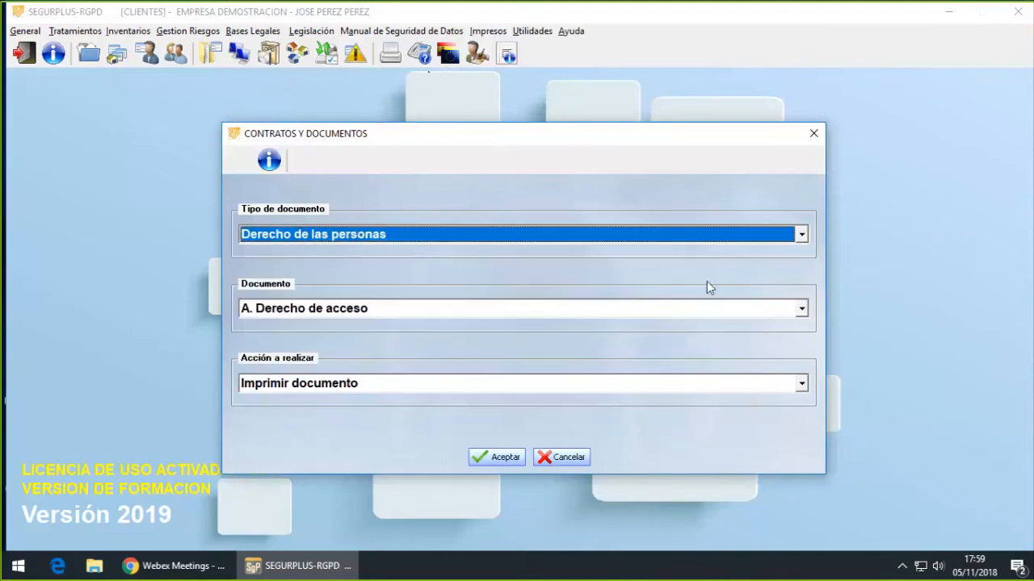
click(801, 312)
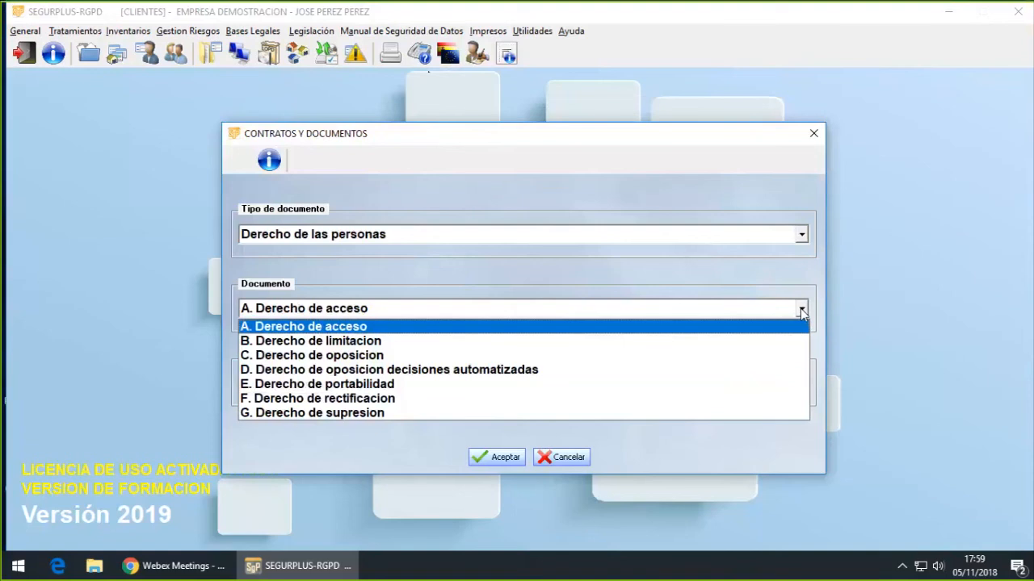
click(717, 326)
Switch the document type to Transferencias Internacionales de datos and check its available documents
click(802, 236)
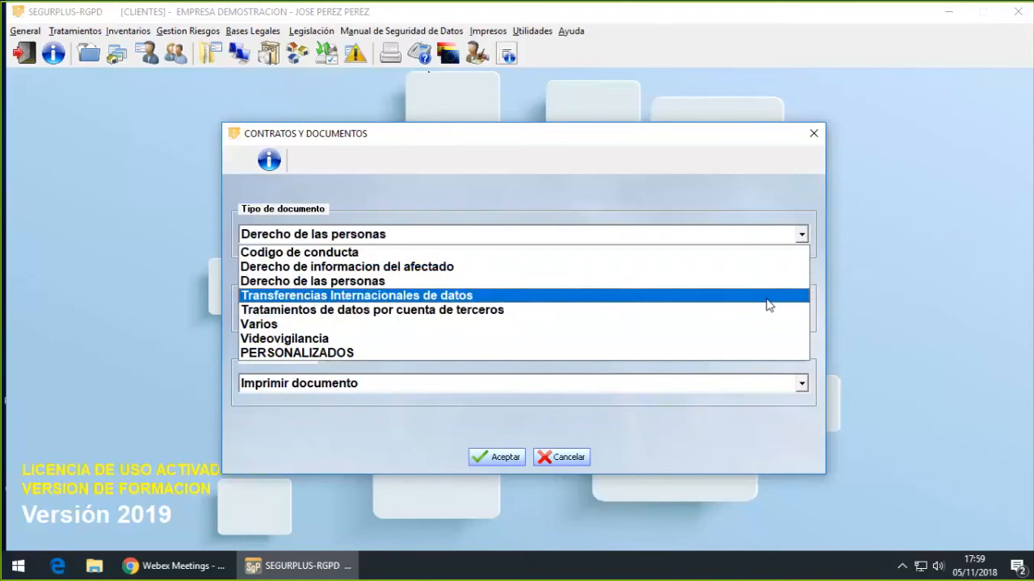
click(768, 305)
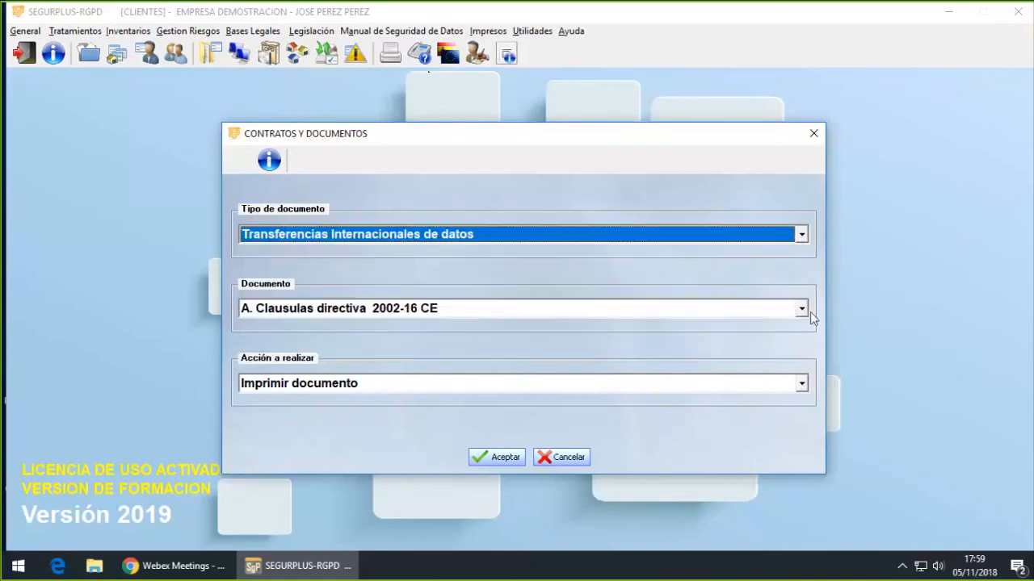
click(802, 312)
click(804, 314)
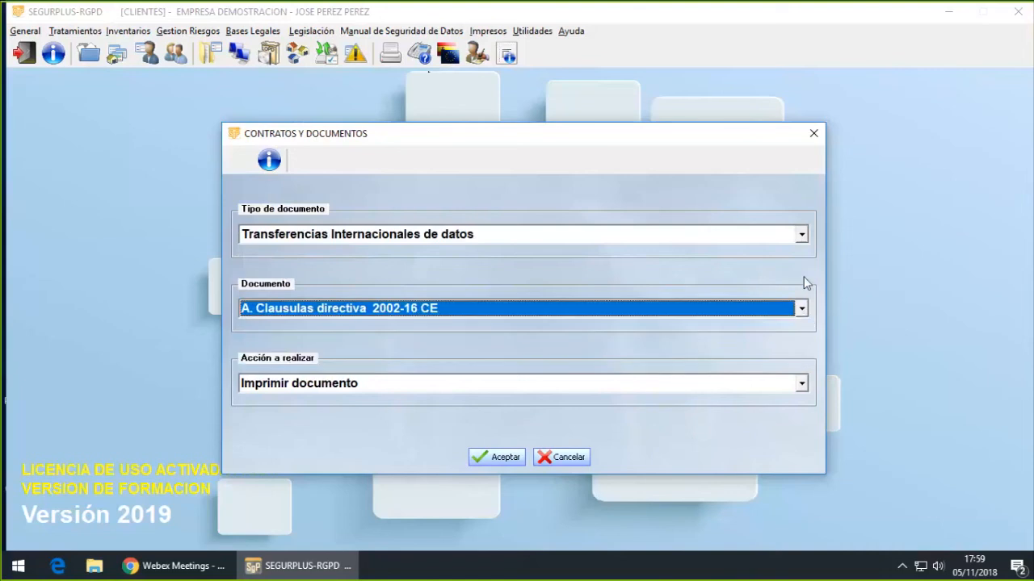
Switch the document type to Tratamientos de datos por cuenta de terceros and check its available documents
click(802, 237)
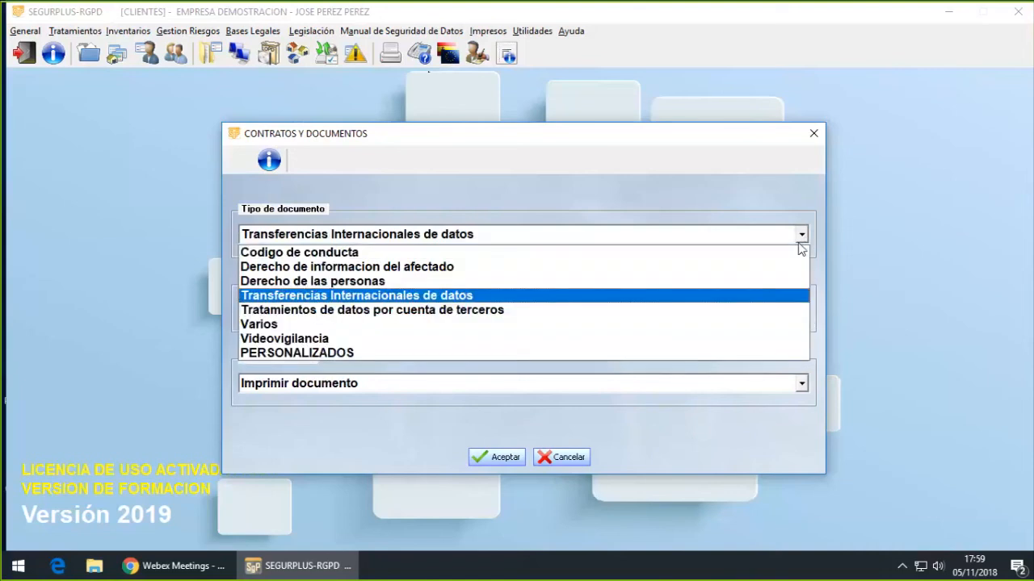
click(764, 312)
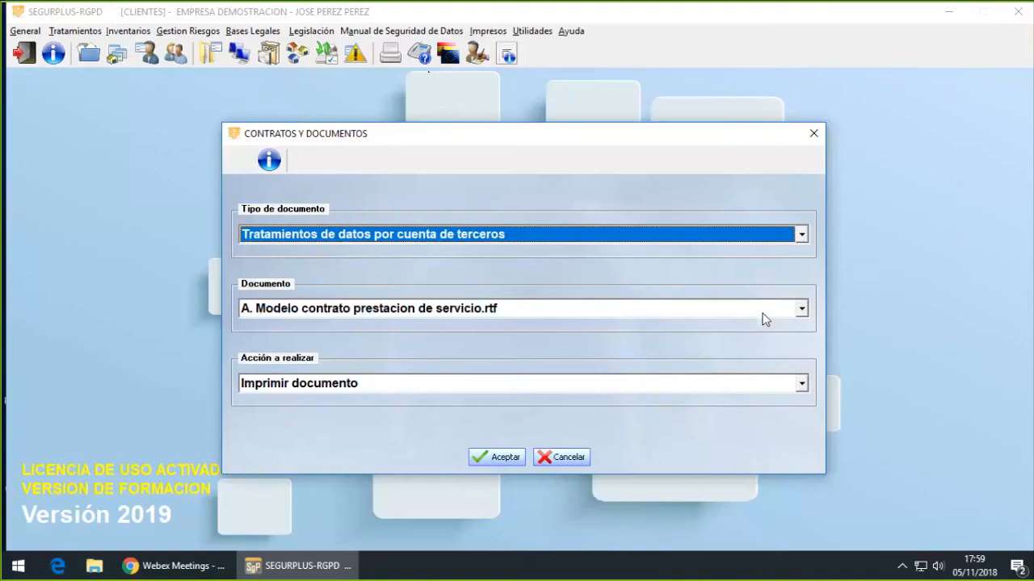
click(805, 312)
click(805, 312)
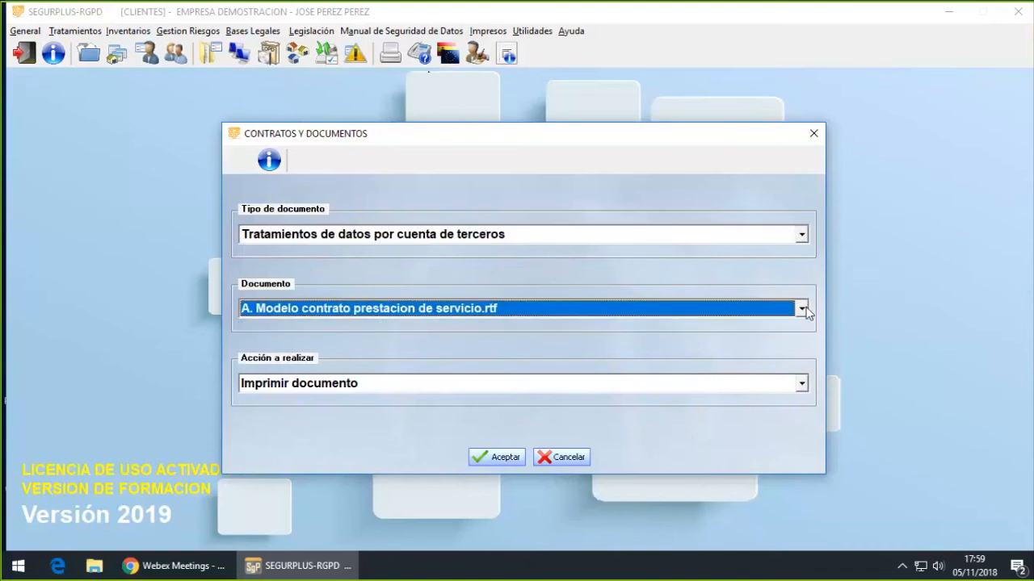
Switch the document type to Videovigilancia, check its available documents, and cancel the Contratos y Documentos window
click(802, 237)
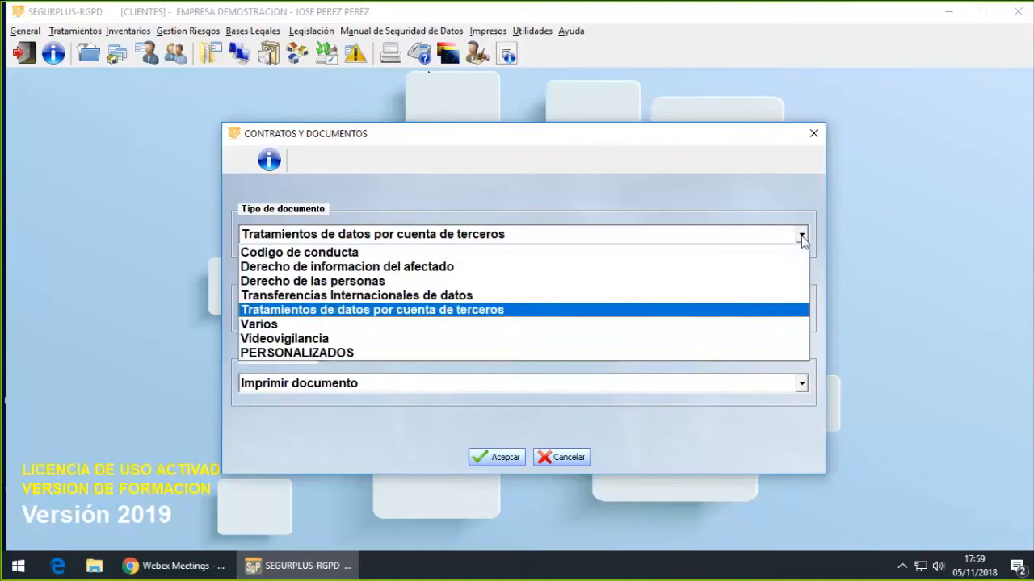
click(675, 340)
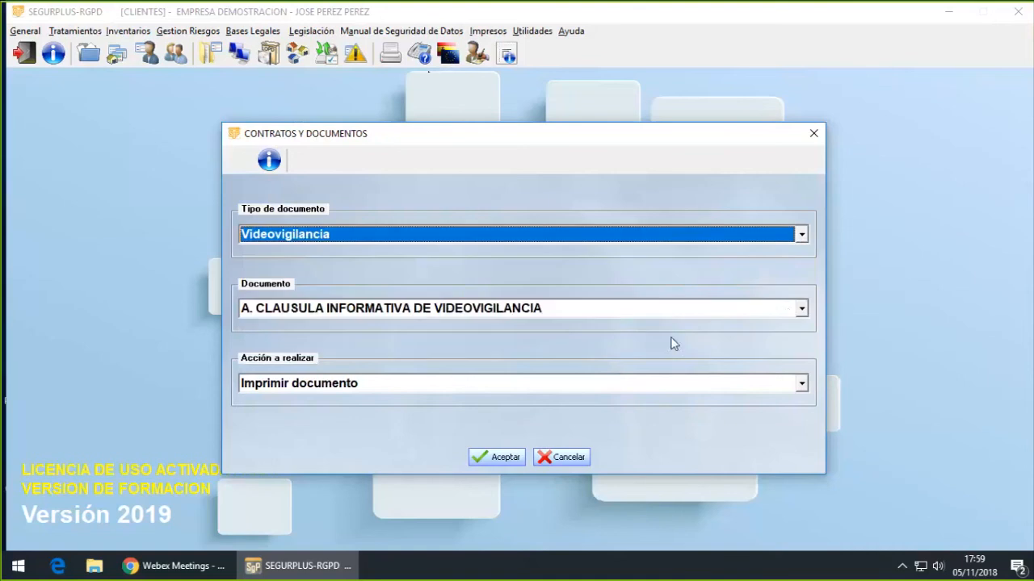
click(802, 311)
click(801, 311)
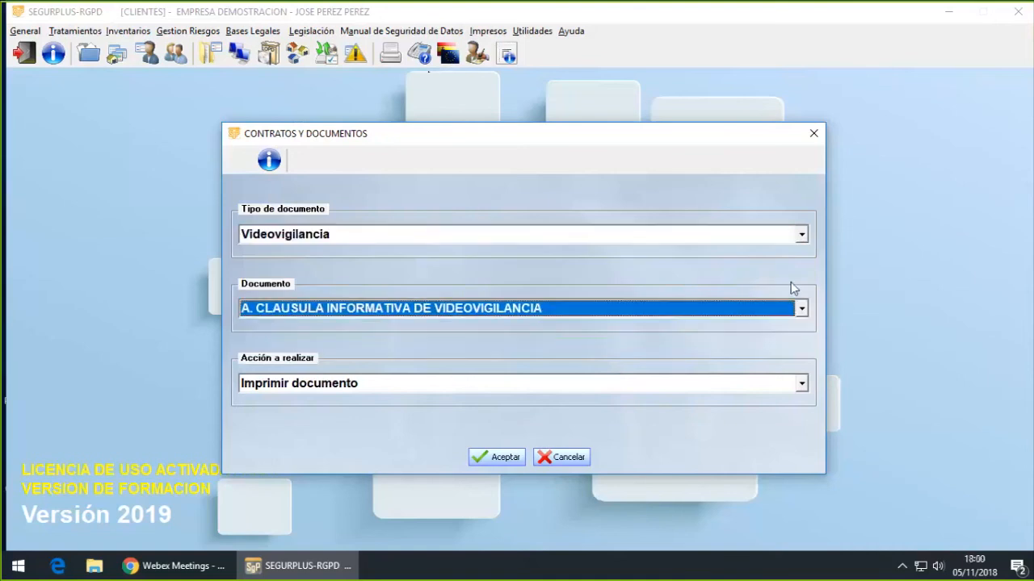
click(789, 266)
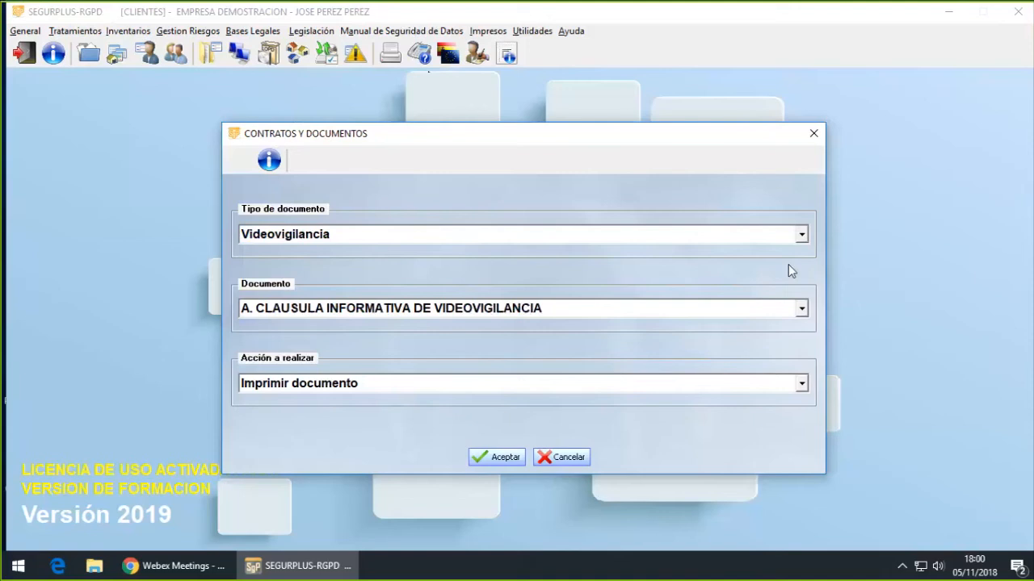
click(566, 459)
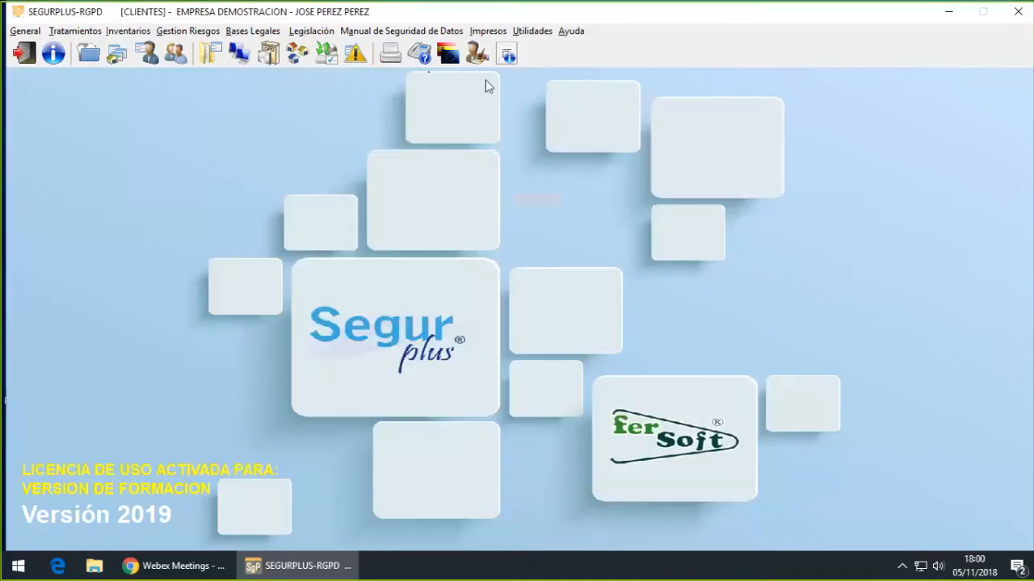
Review the certifications and conclusions report in Impresos, and open Personal sin acceso a datos under Utilidades' Código de conducta
click(488, 31)
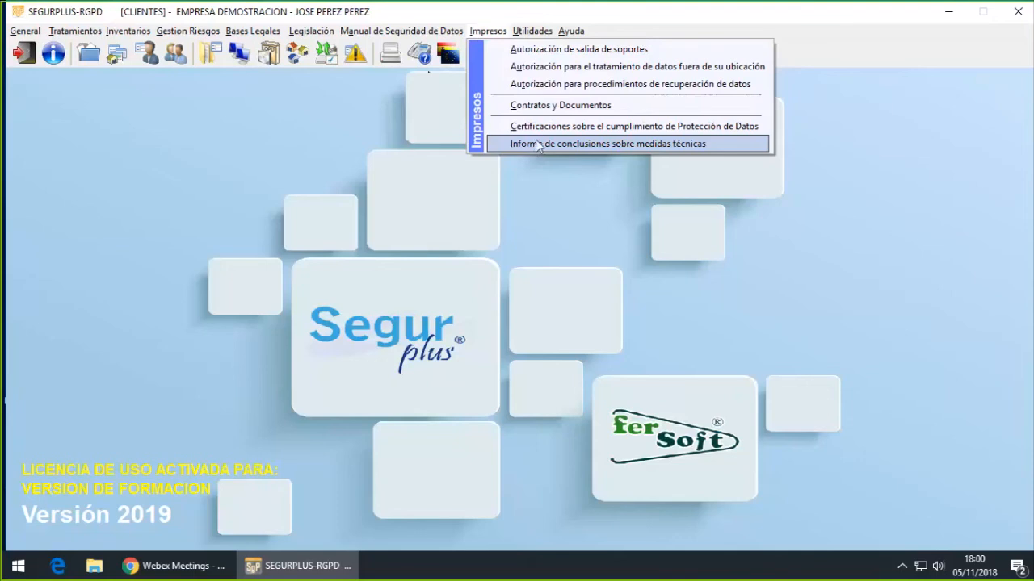
mouse_move(532, 33)
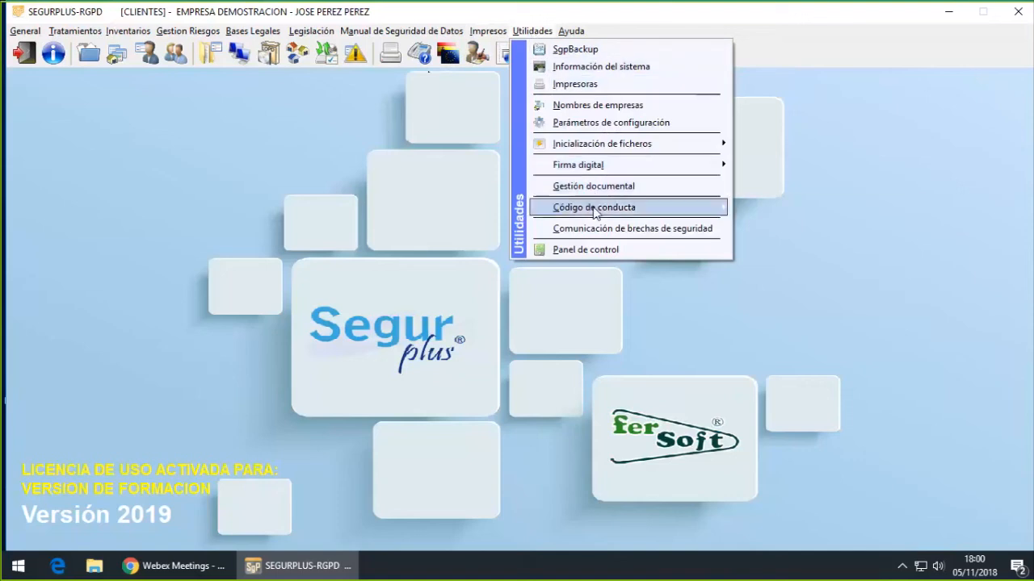
mouse_move(595, 210)
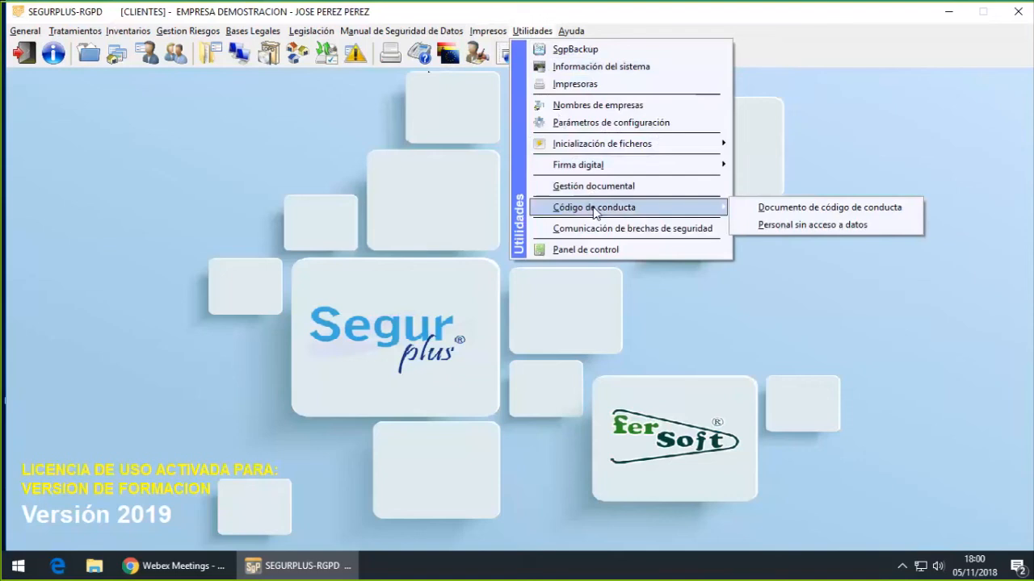
click(813, 225)
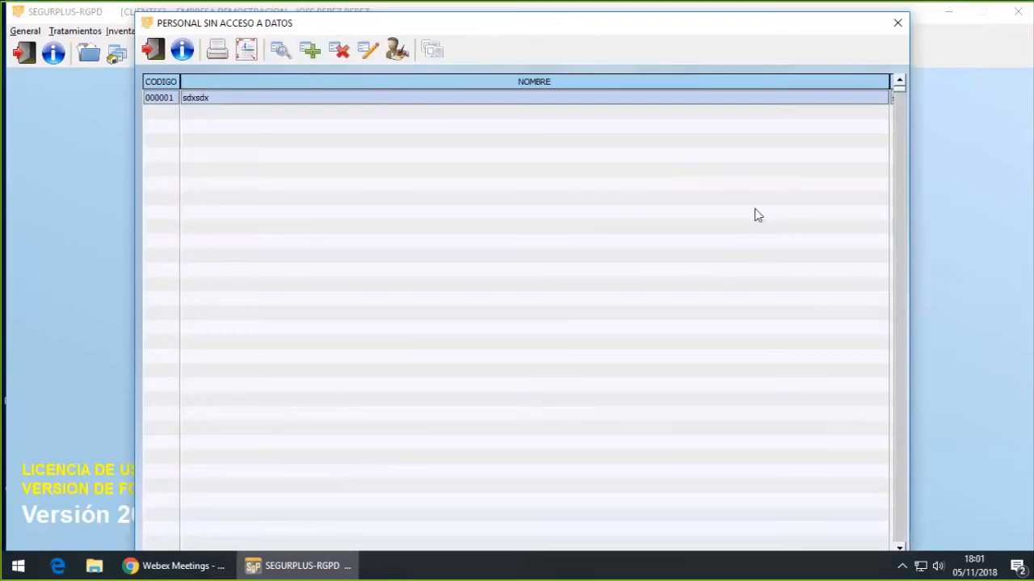
View the new user form of Personal sin acceso a datos, cancel it and close the list
click(311, 51)
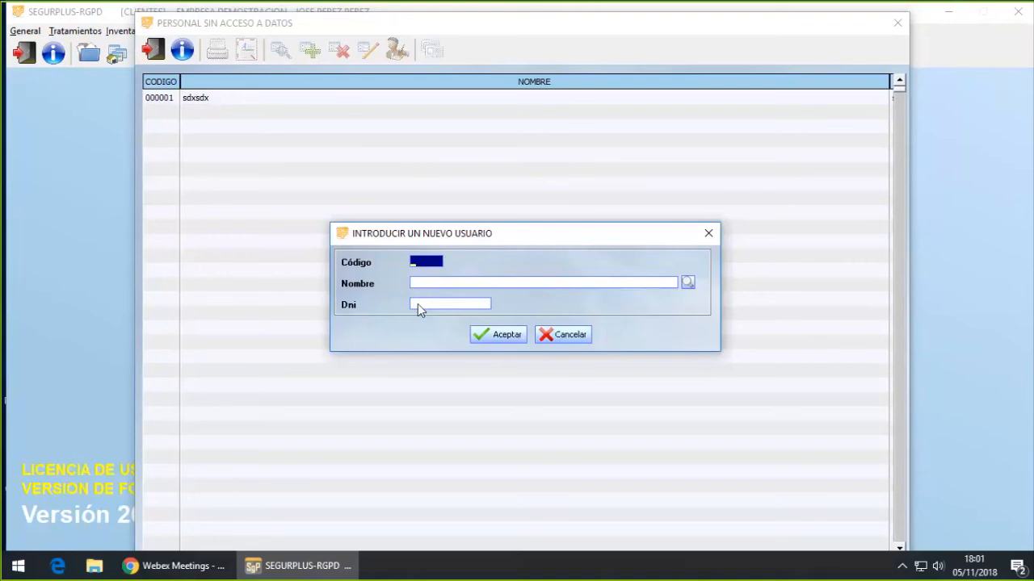
click(559, 337)
click(160, 58)
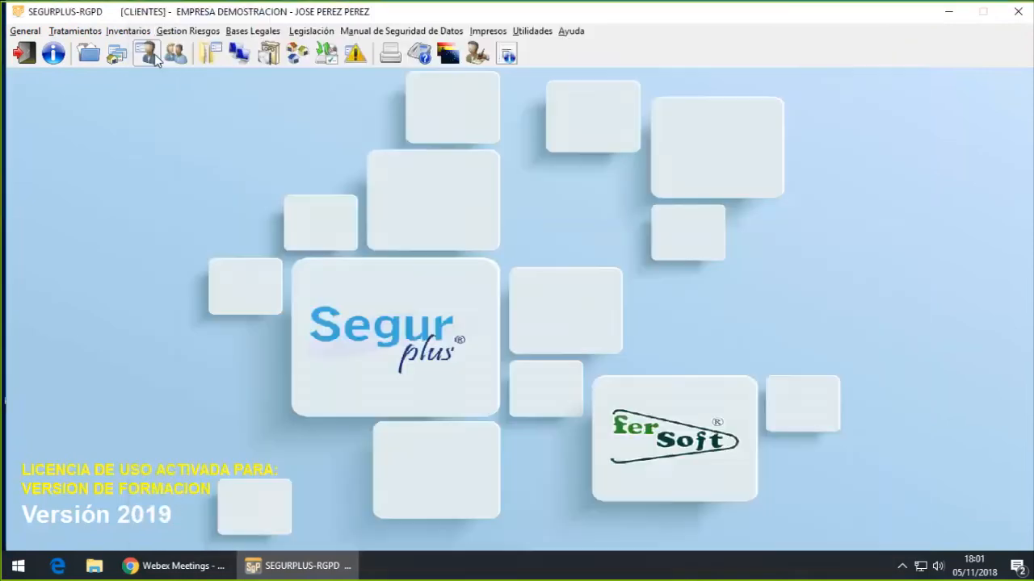
Open the criminal liability code of conduct and replace the current offence marks with those for the TURISMO Y HOSTELERIA activity
click(529, 30)
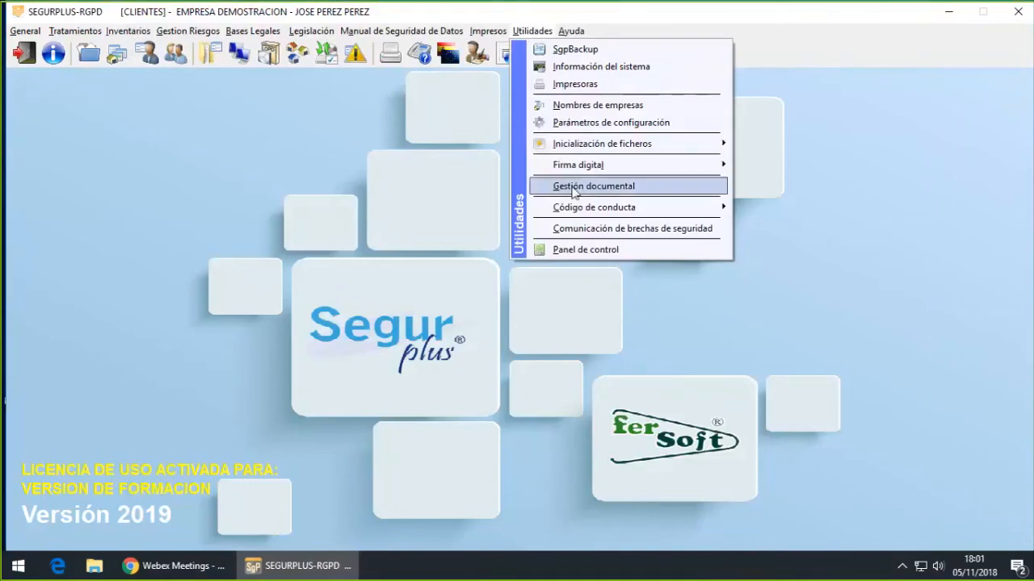
click(791, 210)
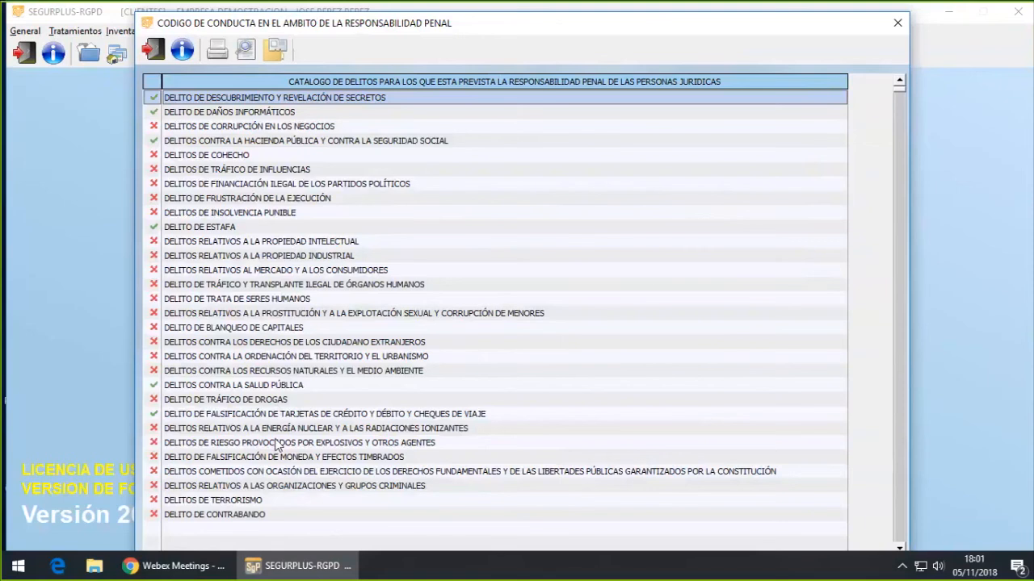
click(275, 48)
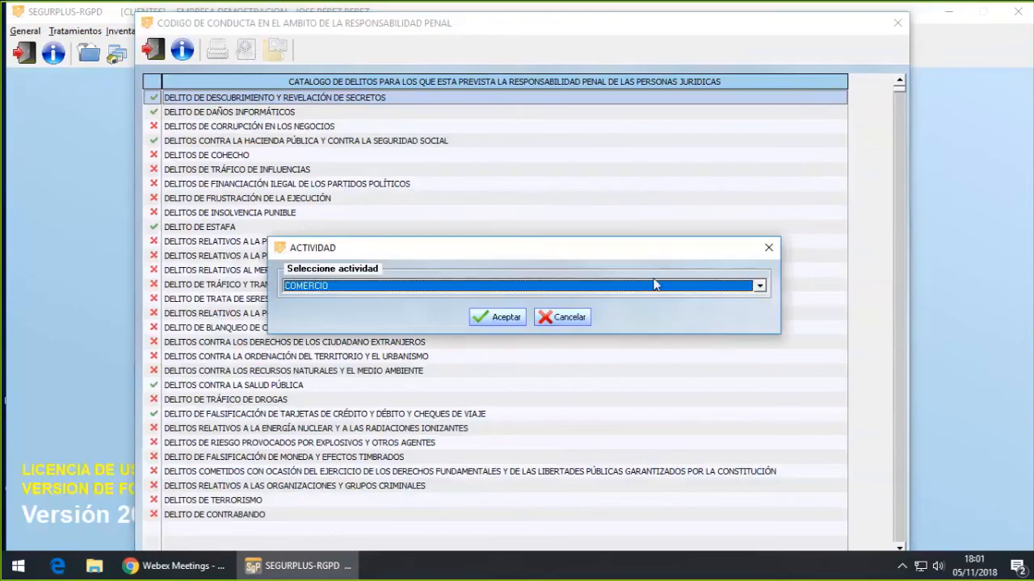
click(760, 288)
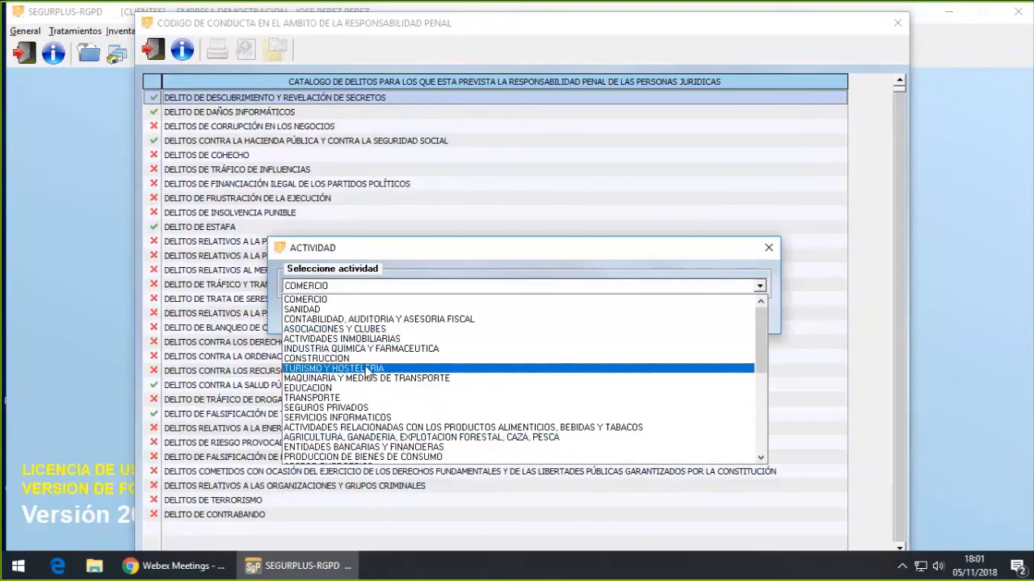
click(367, 370)
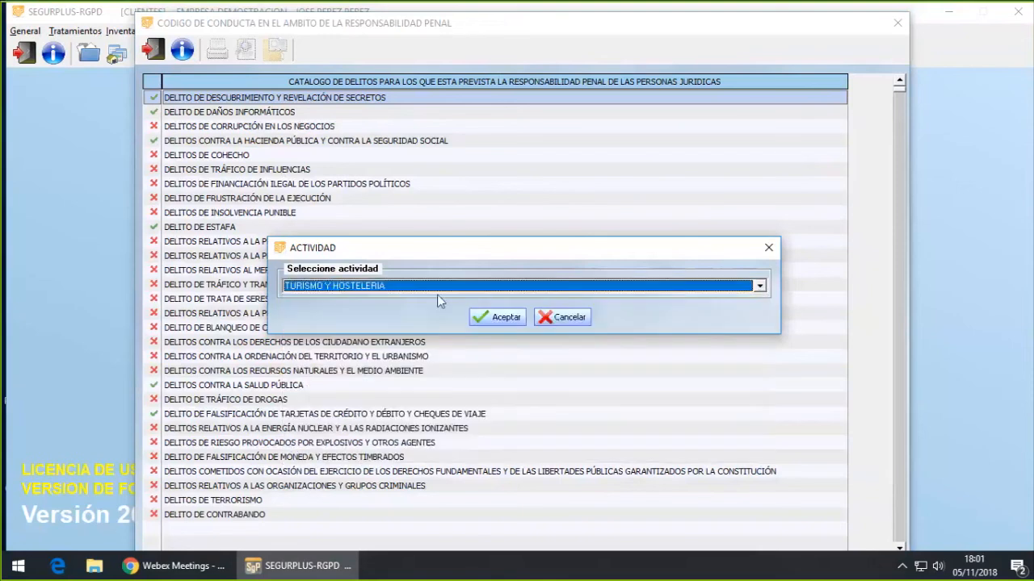
click(503, 317)
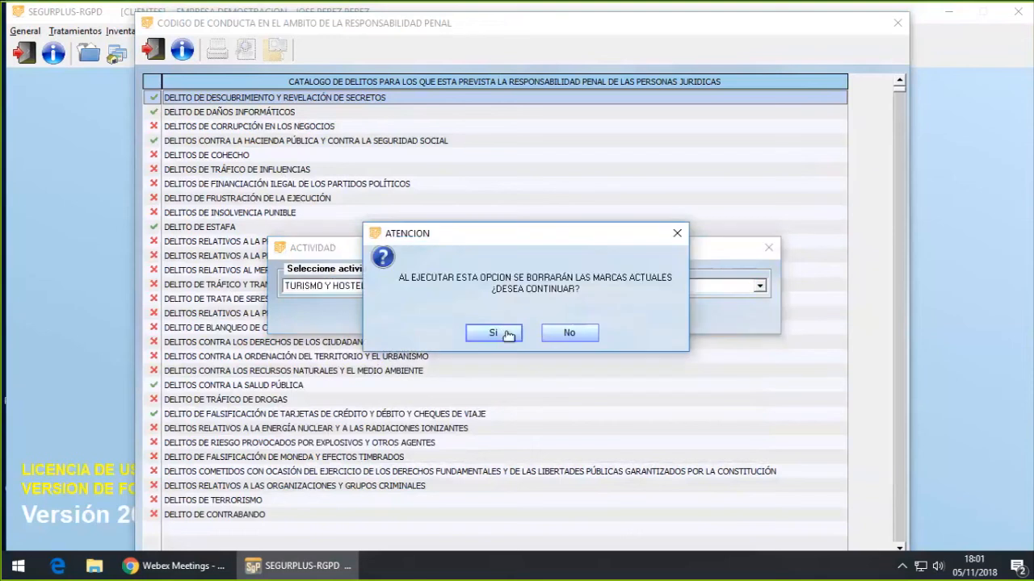
click(507, 335)
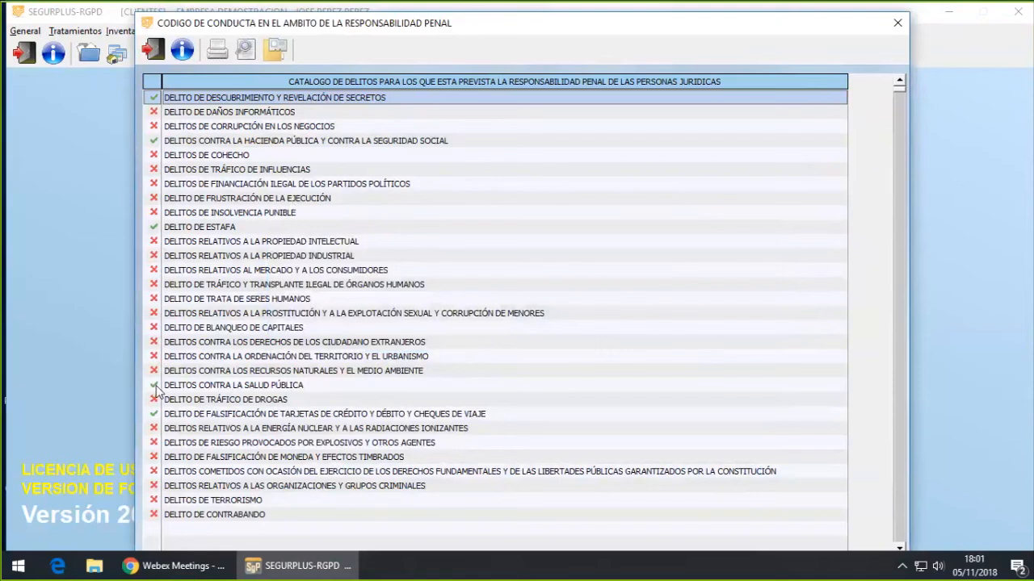
Preview the conduct code sheet for Delito de daños informáticos, close the preview, and mark that offence as applicable
click(184, 116)
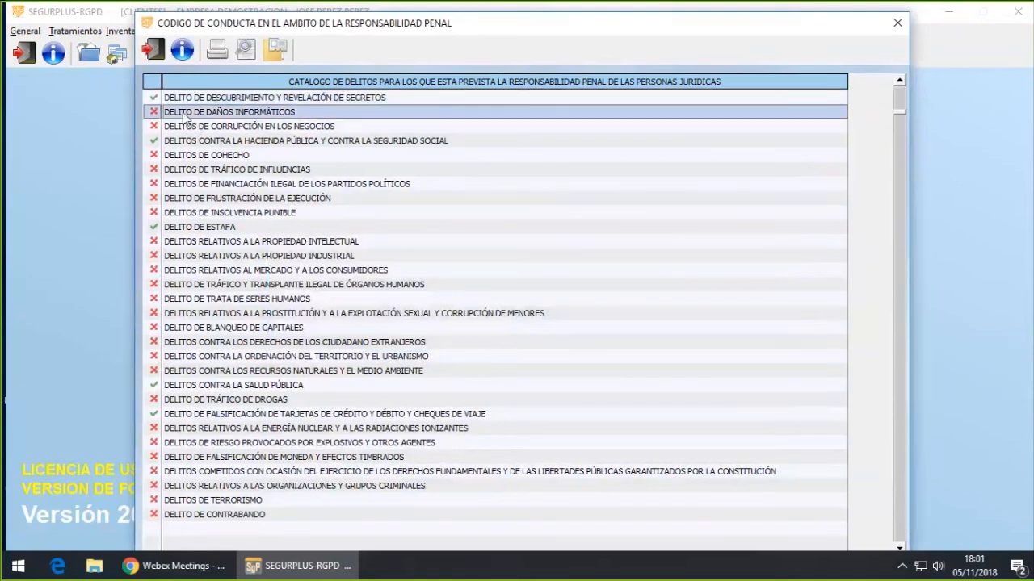
click(246, 54)
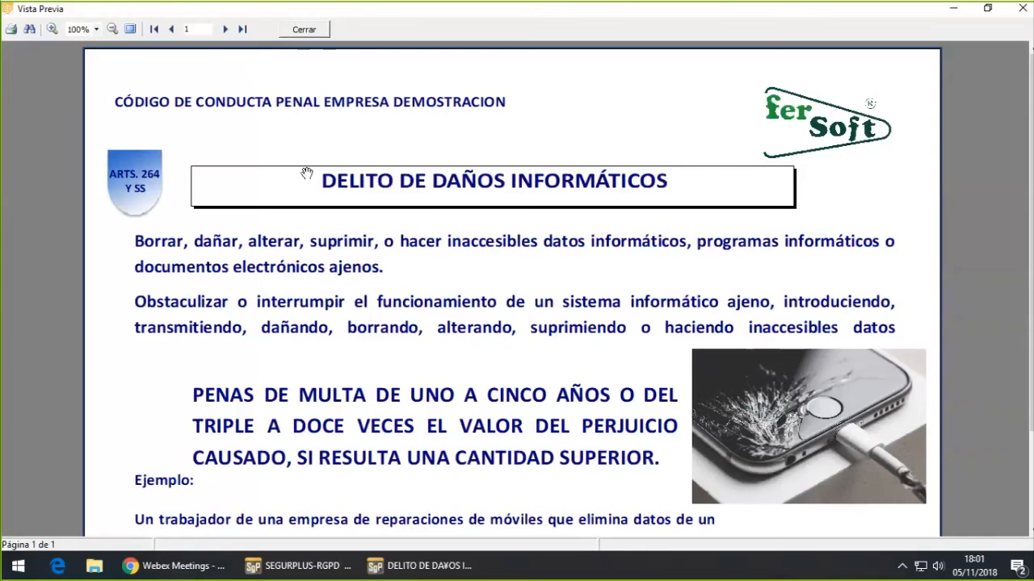
click(305, 31)
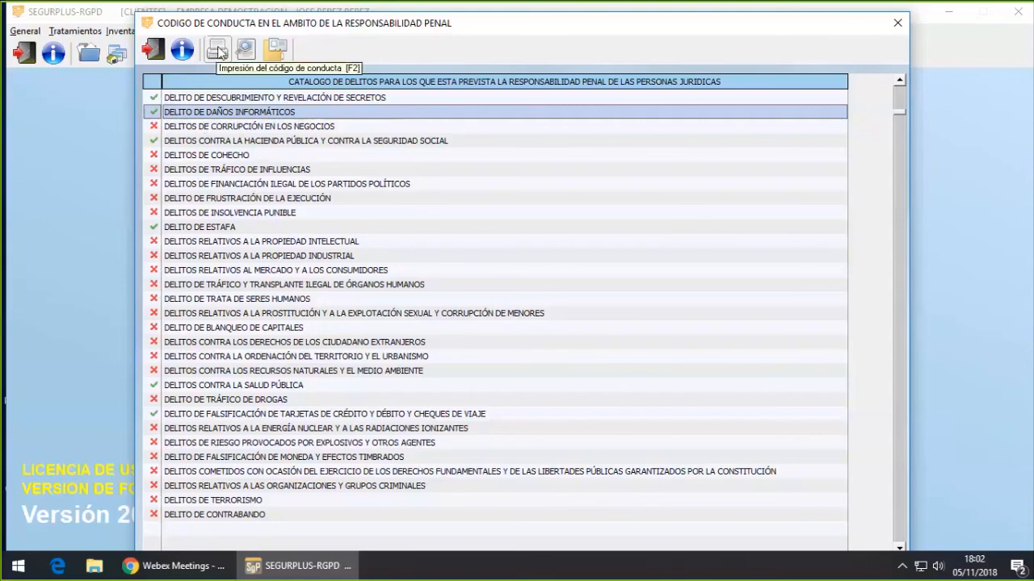
View the code of conduct print form with its company representative fields, cancel it, and close the offence catalogue
click(218, 51)
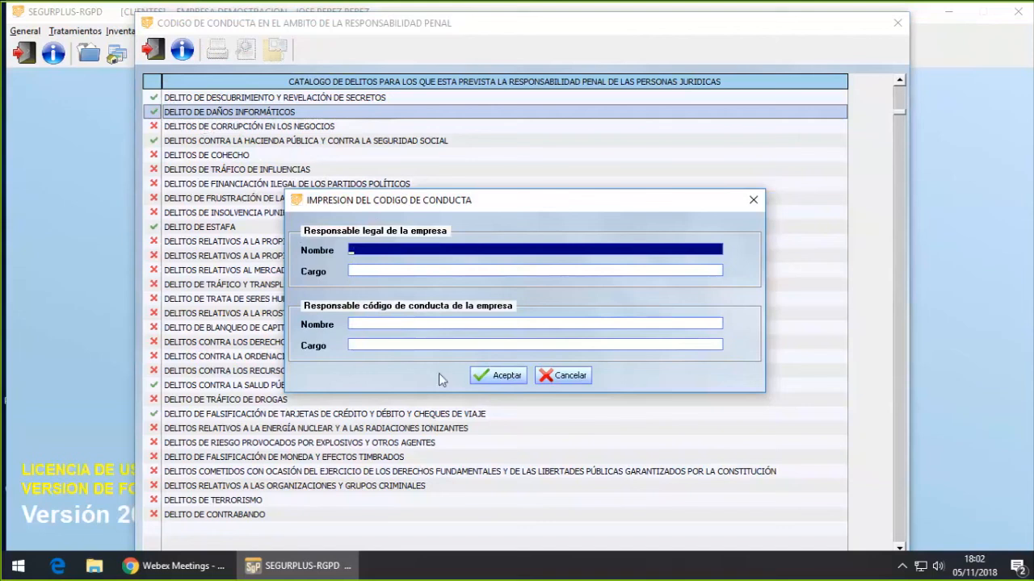
click(571, 379)
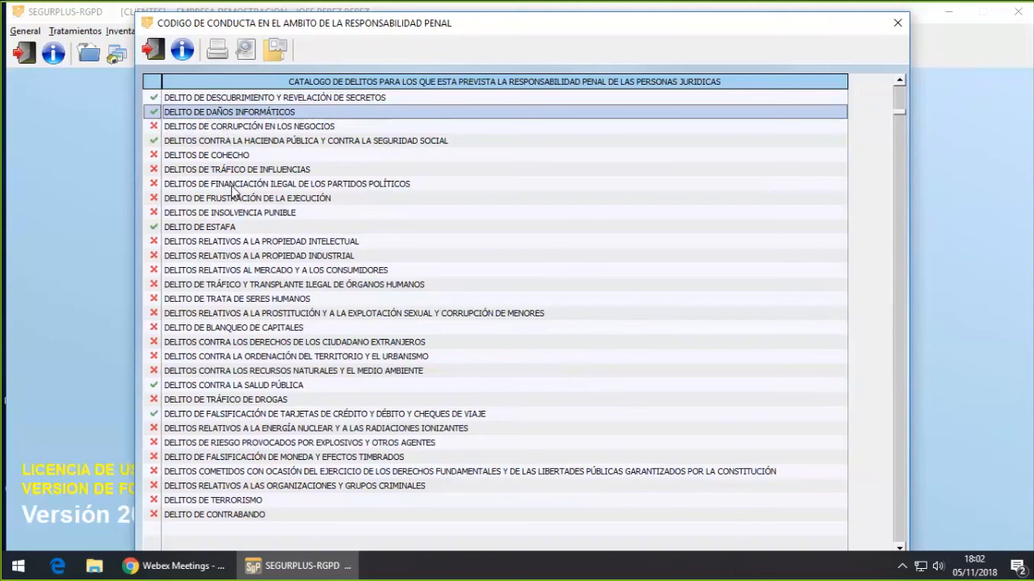
click(155, 52)
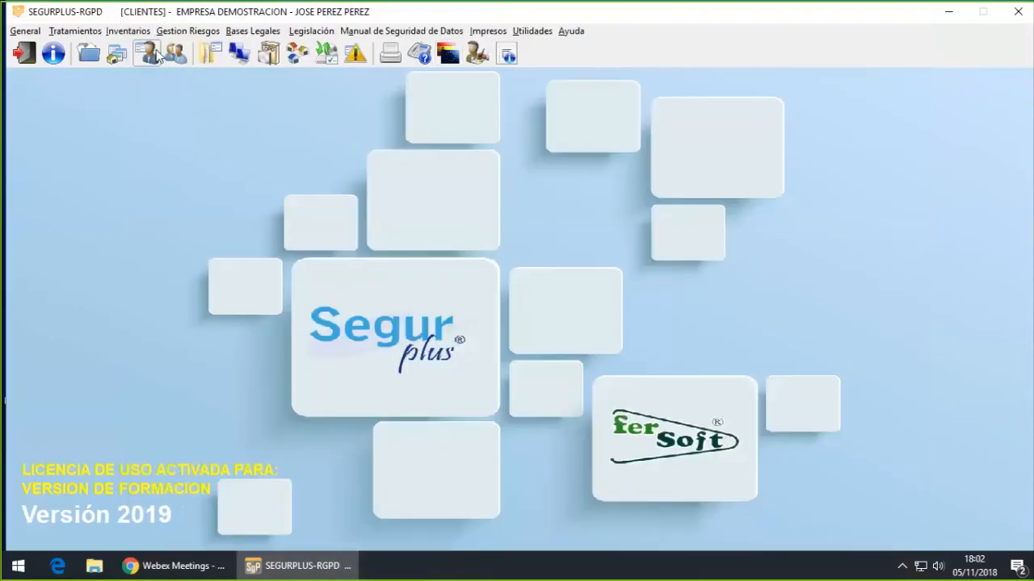
View the remaining Utilidades options, consult the Asistencia técnica information under Ayuda, and close it
click(535, 32)
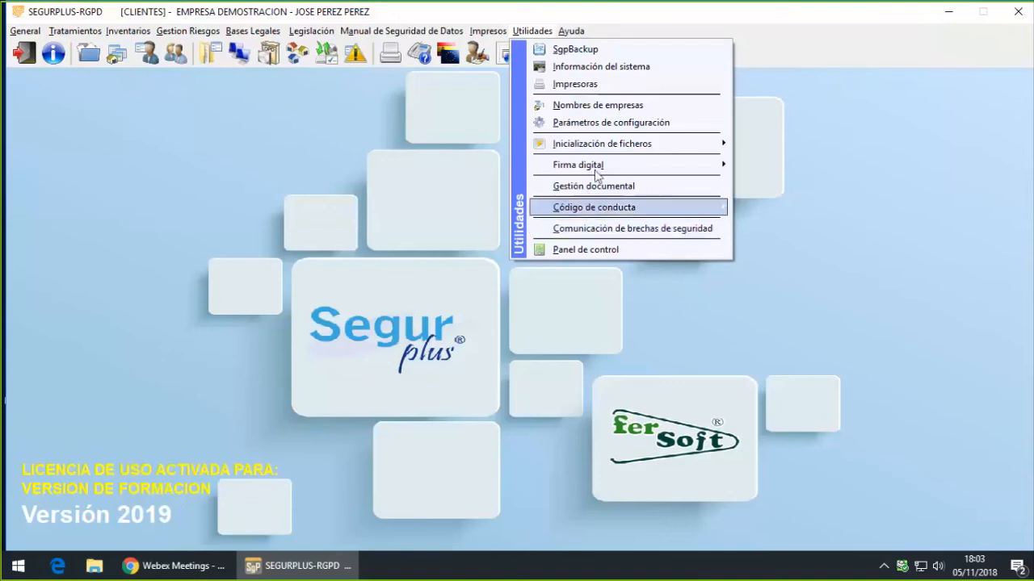
mouse_move(569, 37)
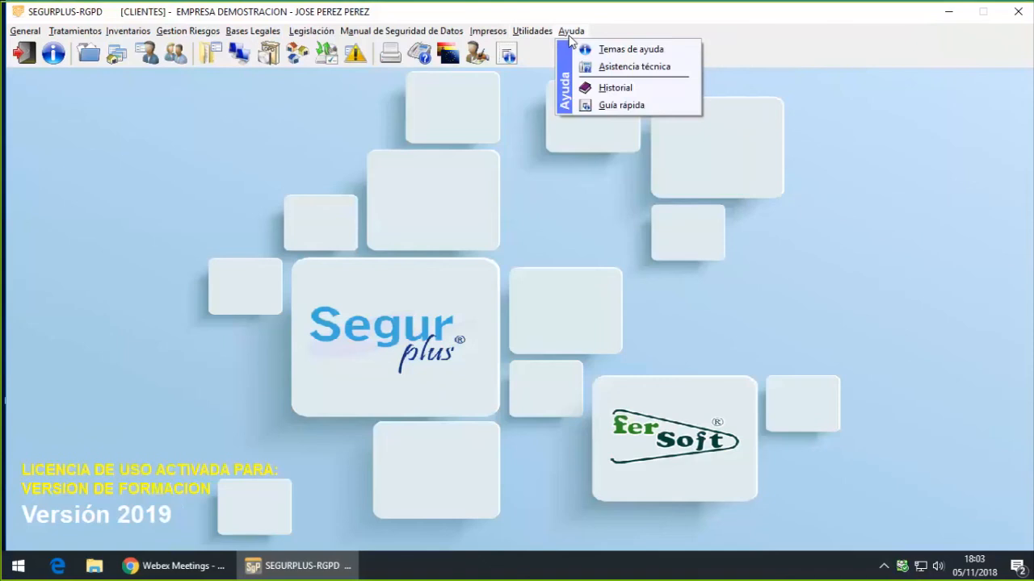
click(614, 69)
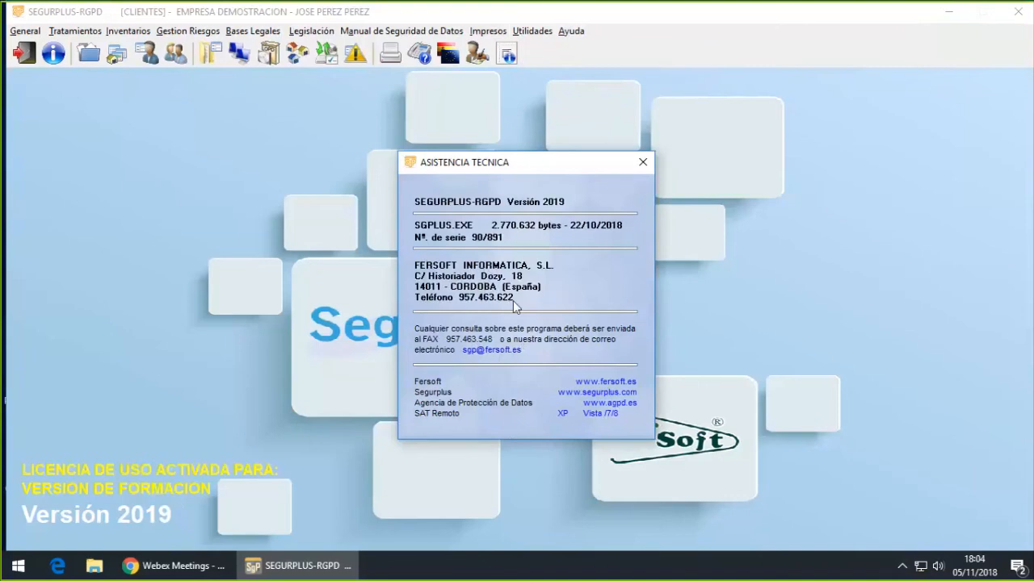
click(643, 161)
View the program's Temas de ayuda, hide the help contents pane, and close the help window
click(578, 34)
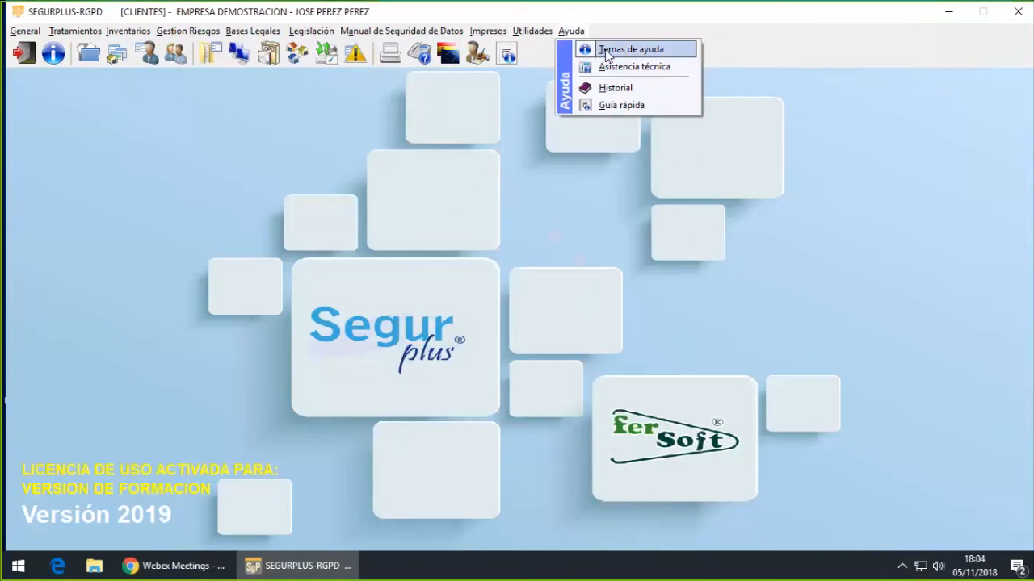
click(631, 49)
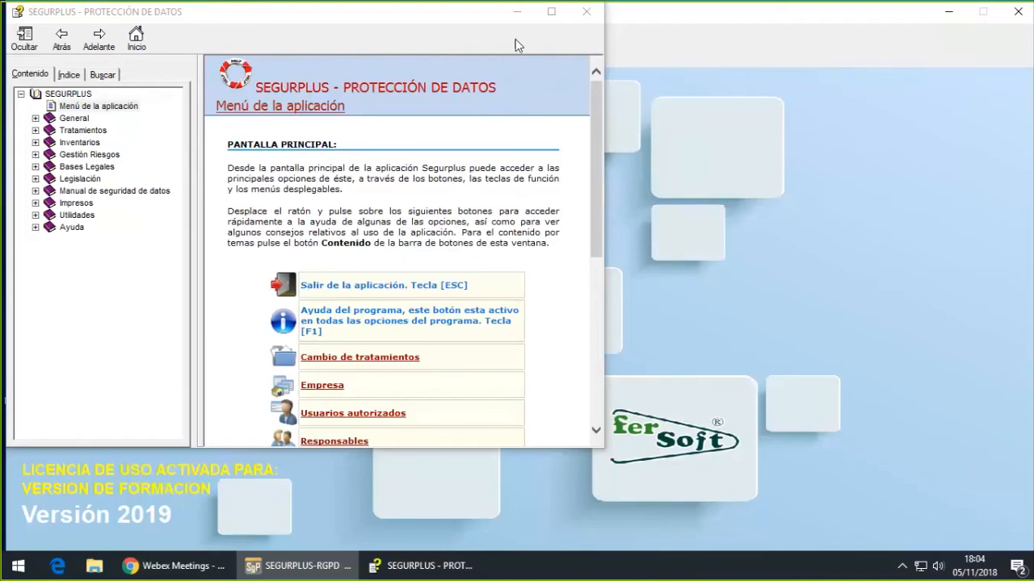
click(517, 66)
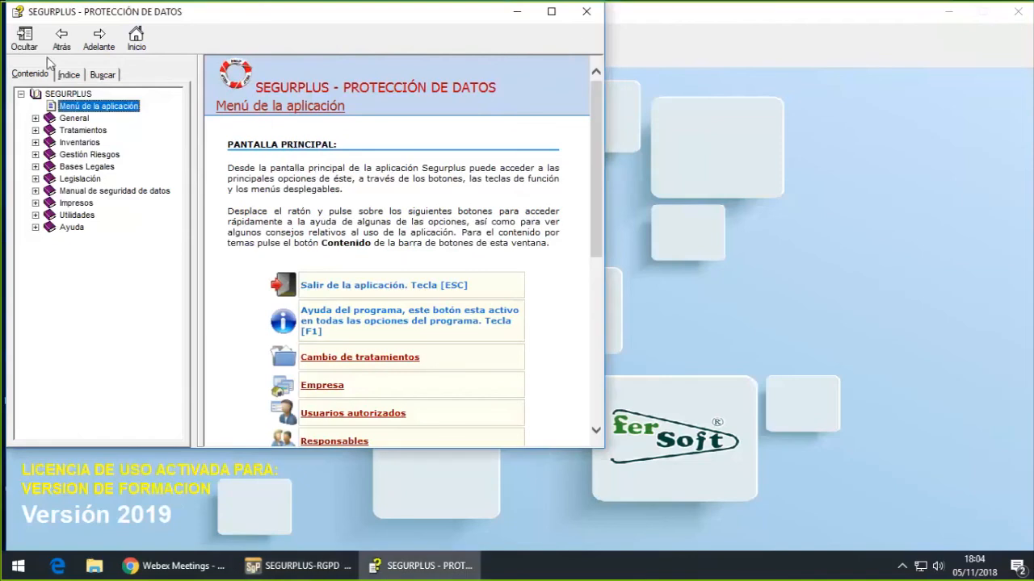
click(25, 39)
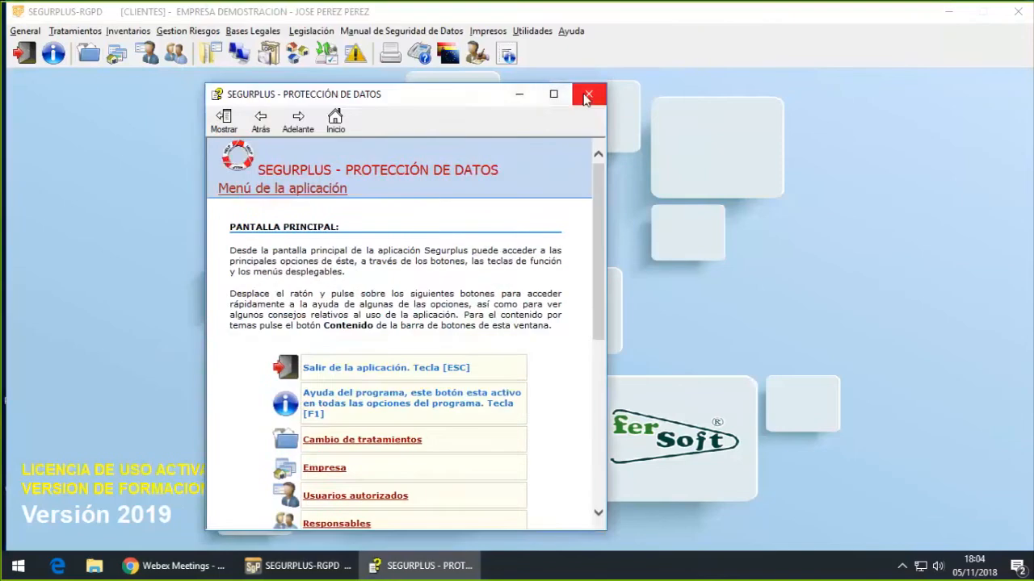
click(587, 92)
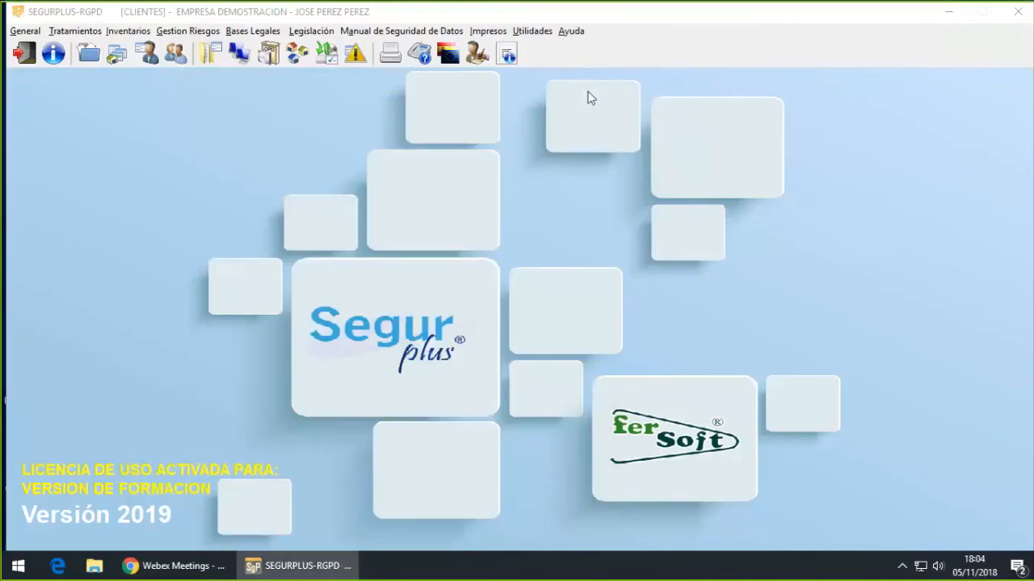
Reopen Asistencia técnica to show the program's support contact details and remote assistance links
click(571, 31)
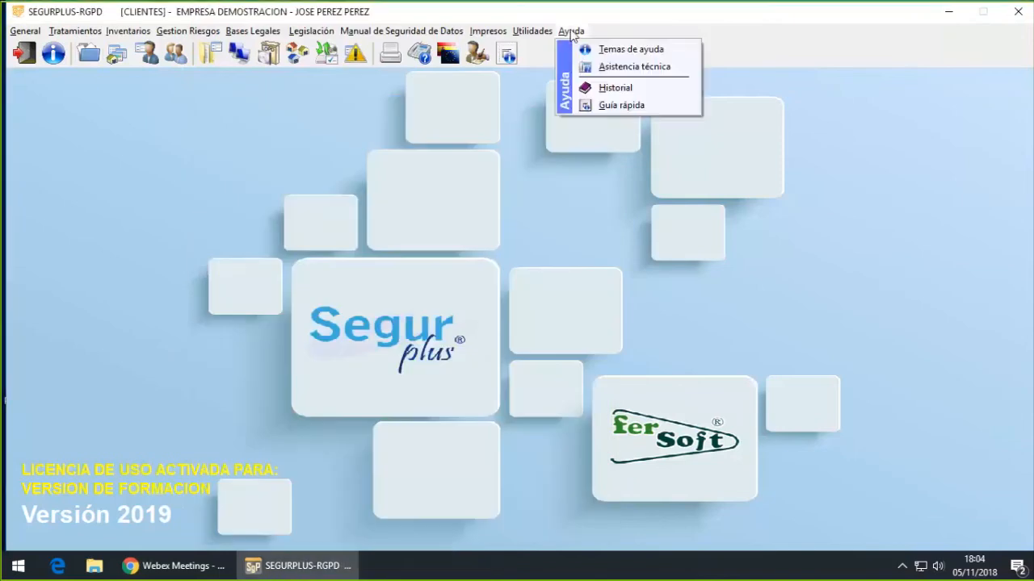
click(623, 68)
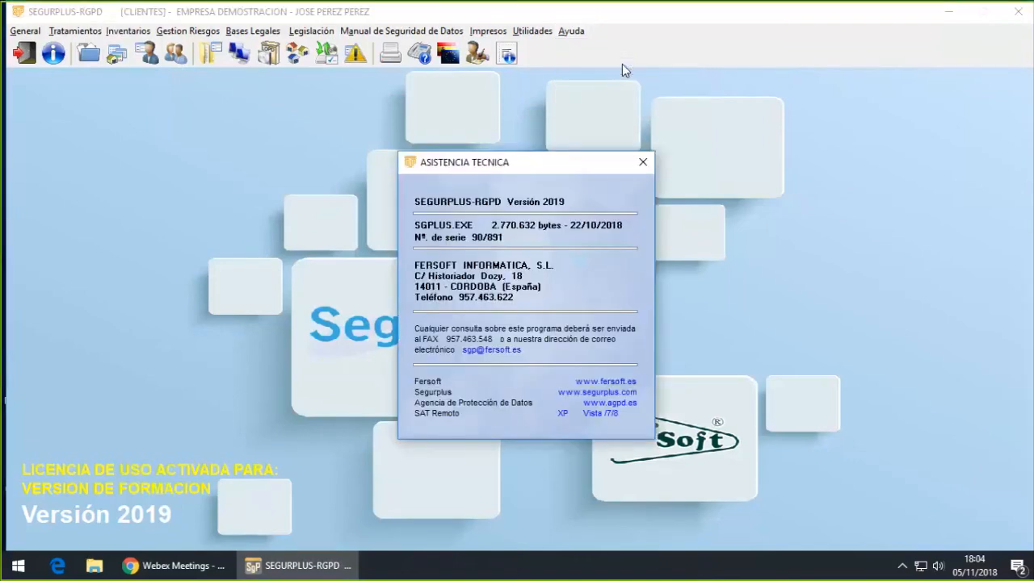